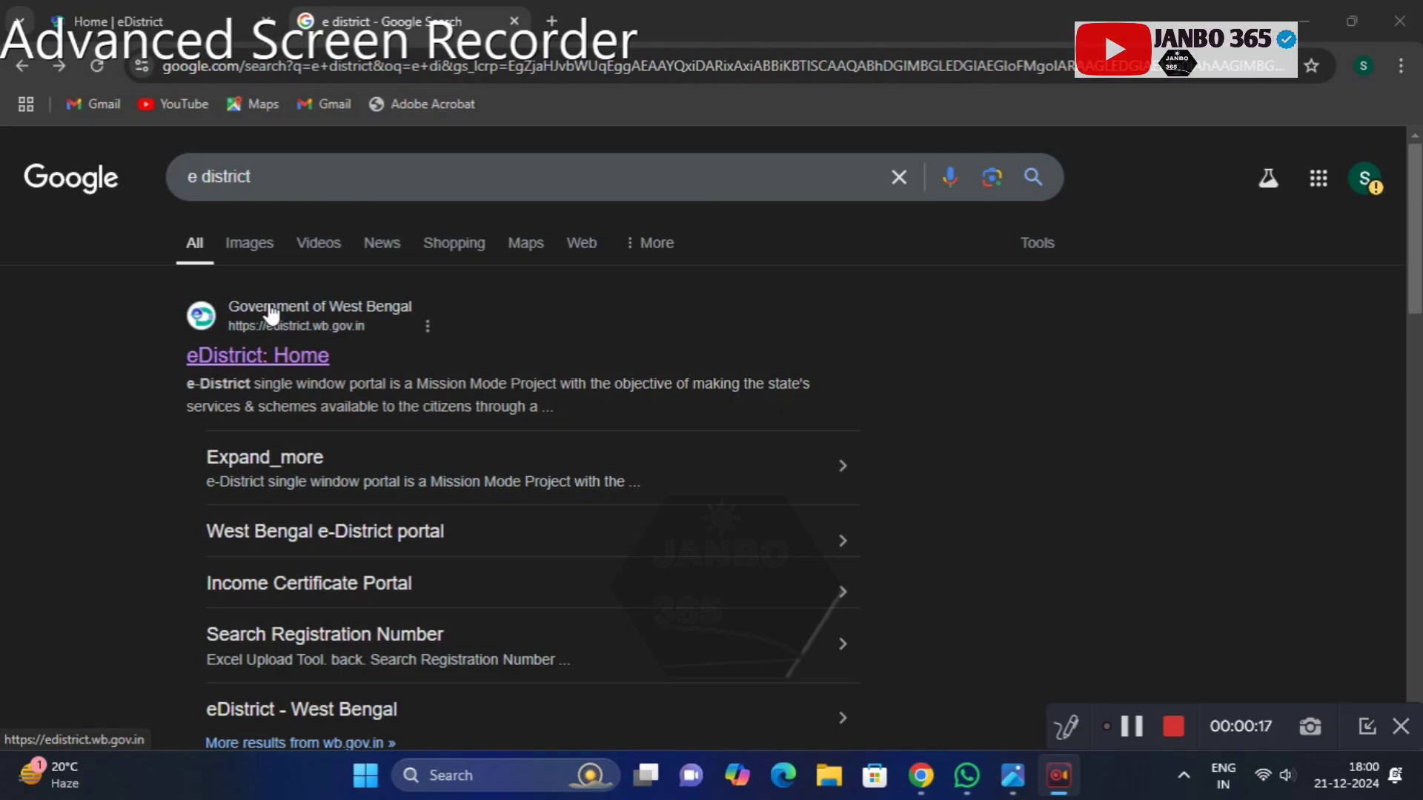
Open the 'eDistrict: Home' result (edistrict.wb.gov.in) from the Google results for 'e district'.
{"action": "left_click", "coordinate": [271, 314]}
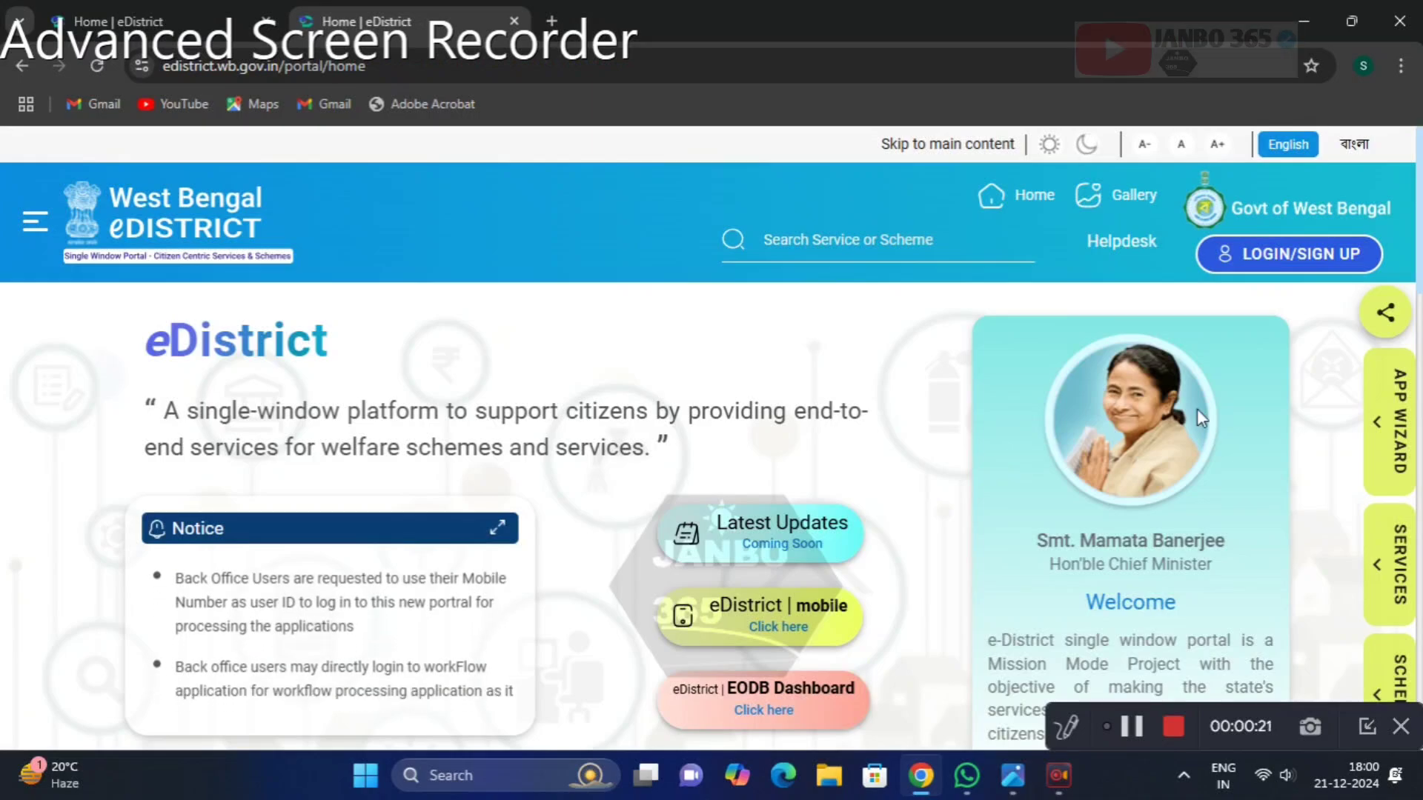
Sign in to the eDistrict portal via LOGIN/SIGN UP.
{"action": "scroll", "coordinate": [1141, 444], "scroll_direction": "down", "scroll_amount": 4}
{"action": "scroll", "coordinate": [963, 466], "scroll_direction": "up", "scroll_amount": 4}
{"action": "scroll", "coordinate": [1111, 518], "scroll_direction": "down", "scroll_amount": 3}
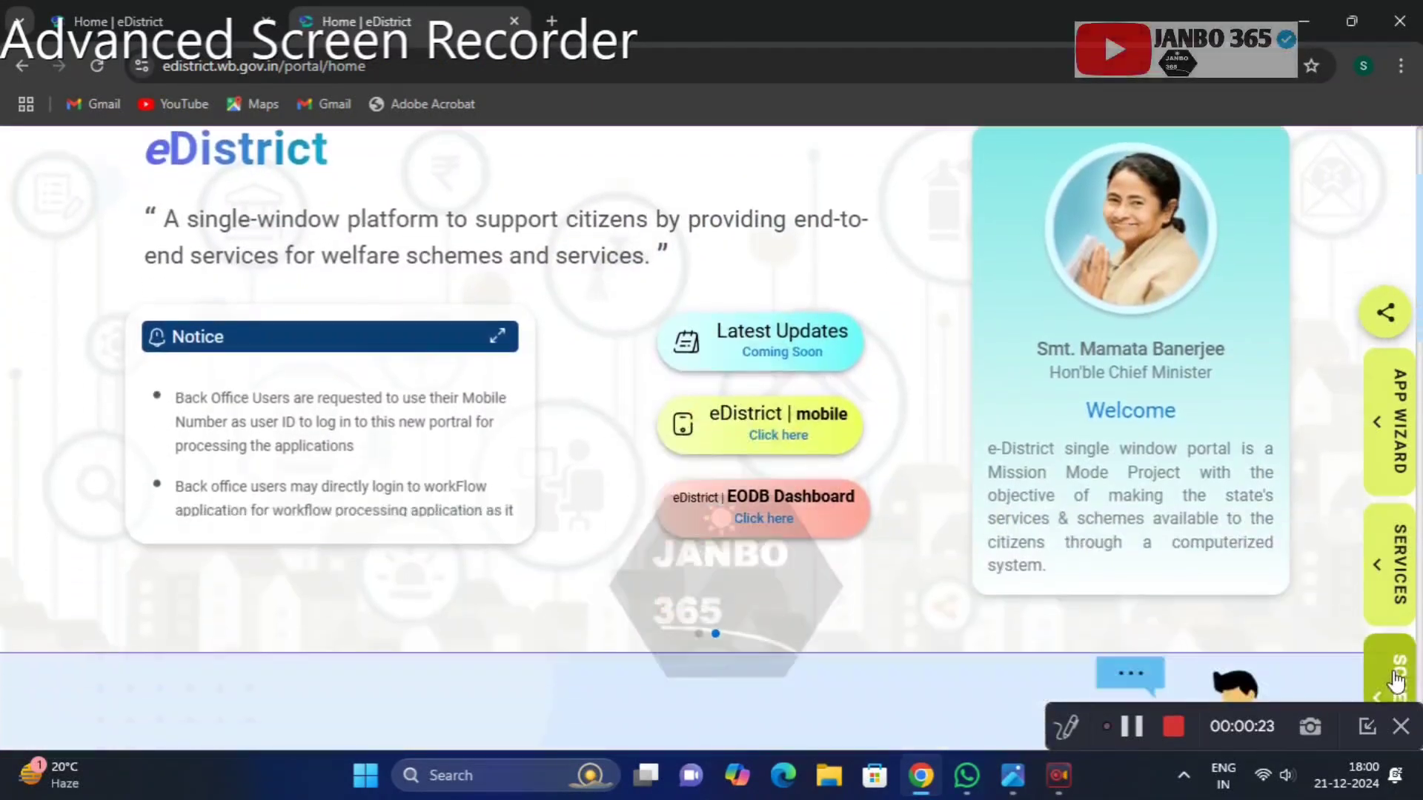
{"action": "scroll", "coordinate": [743, 291], "scroll_direction": "up", "scroll_amount": 1}
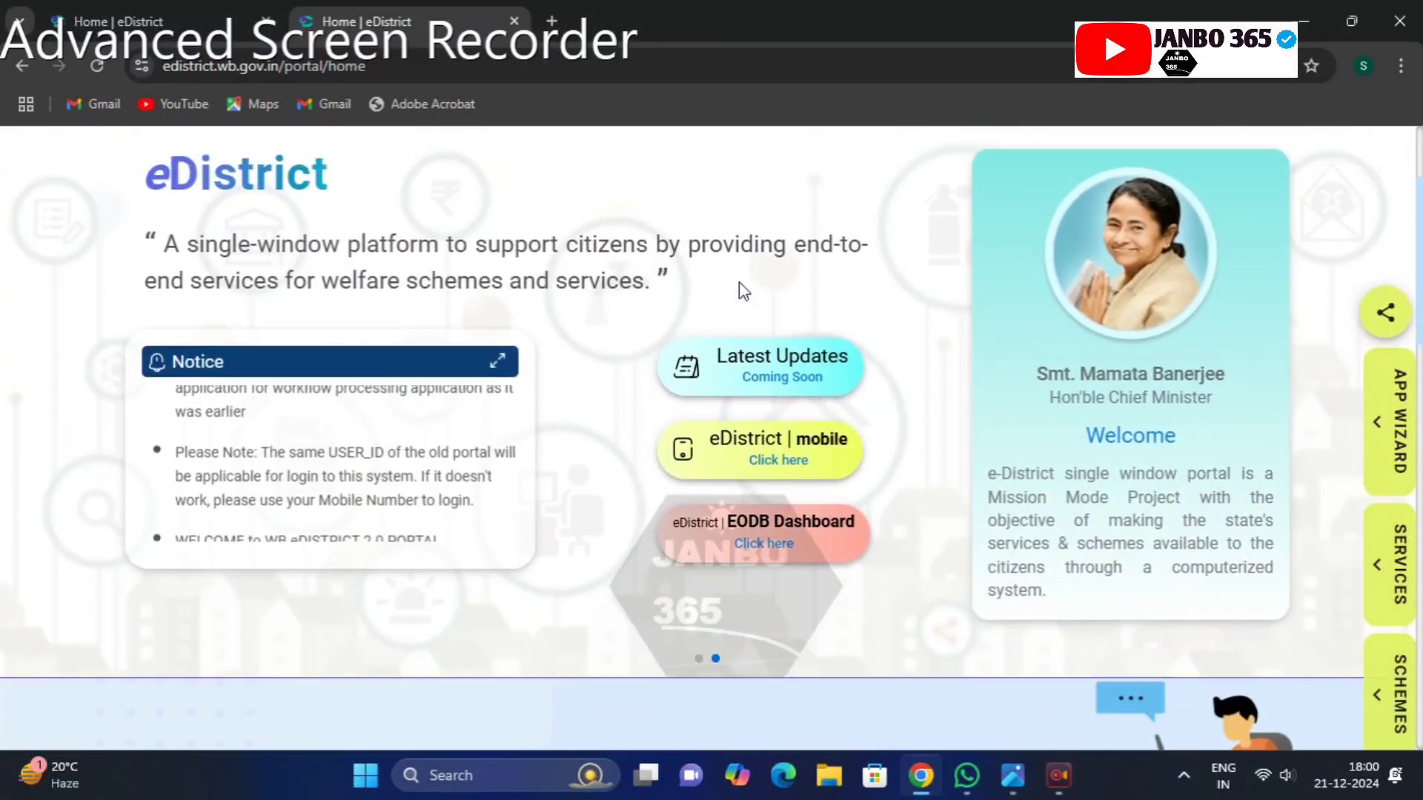
{"action": "scroll", "coordinate": [743, 292], "scroll_direction": "up", "scroll_amount": 3}
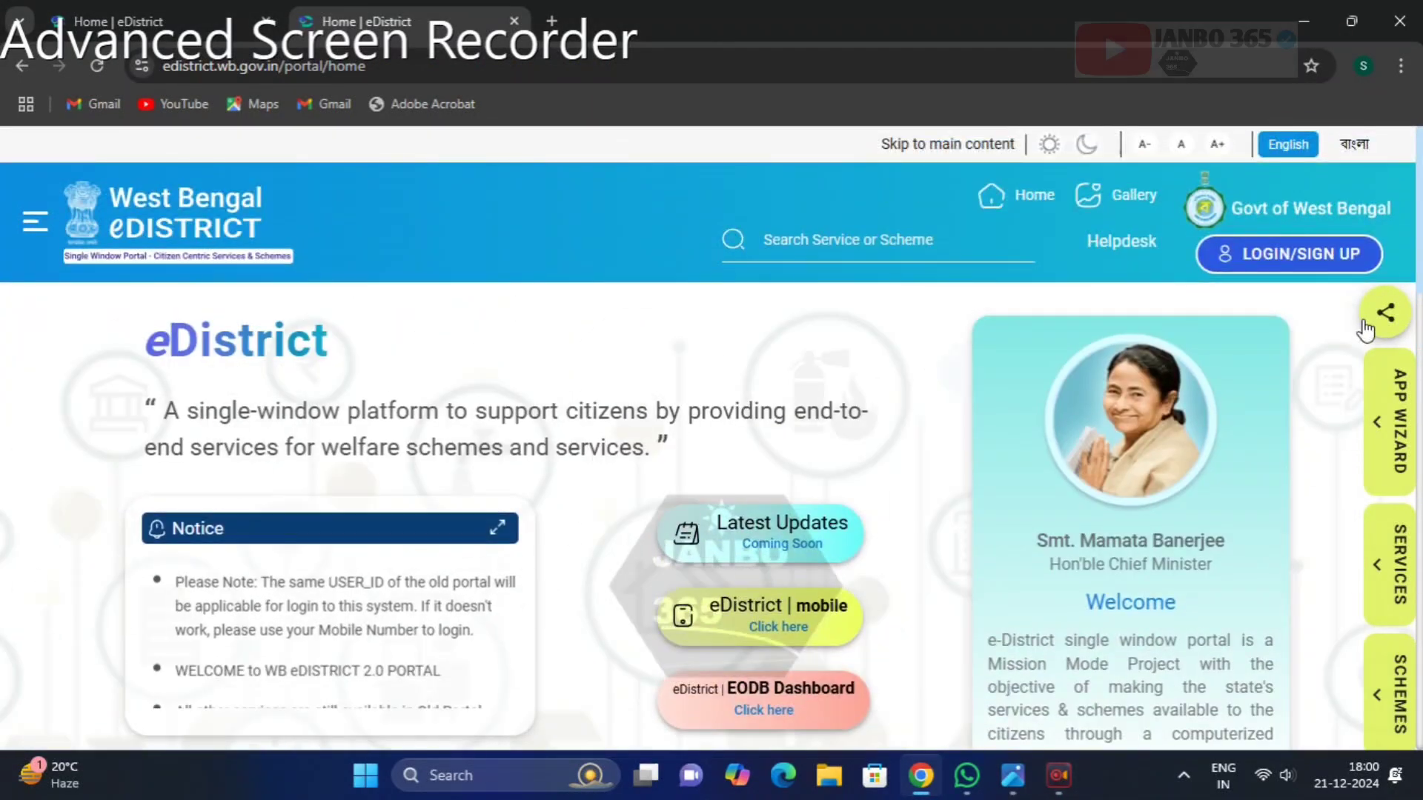
{"action": "left_click", "coordinate": [1292, 261]}
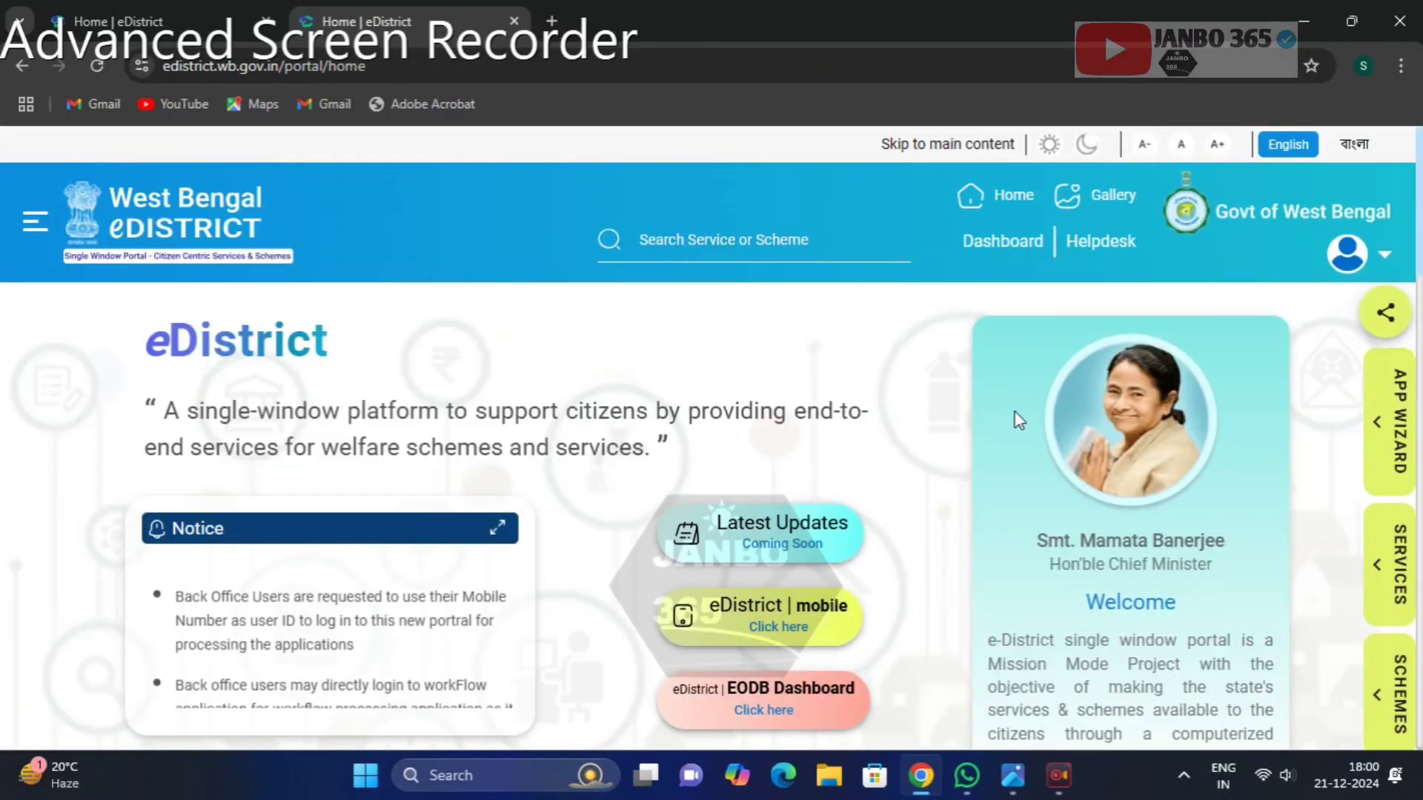
Choose LogOut from the avatar menu to reach the logout confirmation.
{"action": "scroll", "coordinate": [1015, 418], "scroll_direction": "down", "scroll_amount": 5}
{"action": "scroll", "coordinate": [1015, 417], "scroll_direction": "up", "scroll_amount": 5}
{"action": "left_click", "coordinate": [1347, 254]}
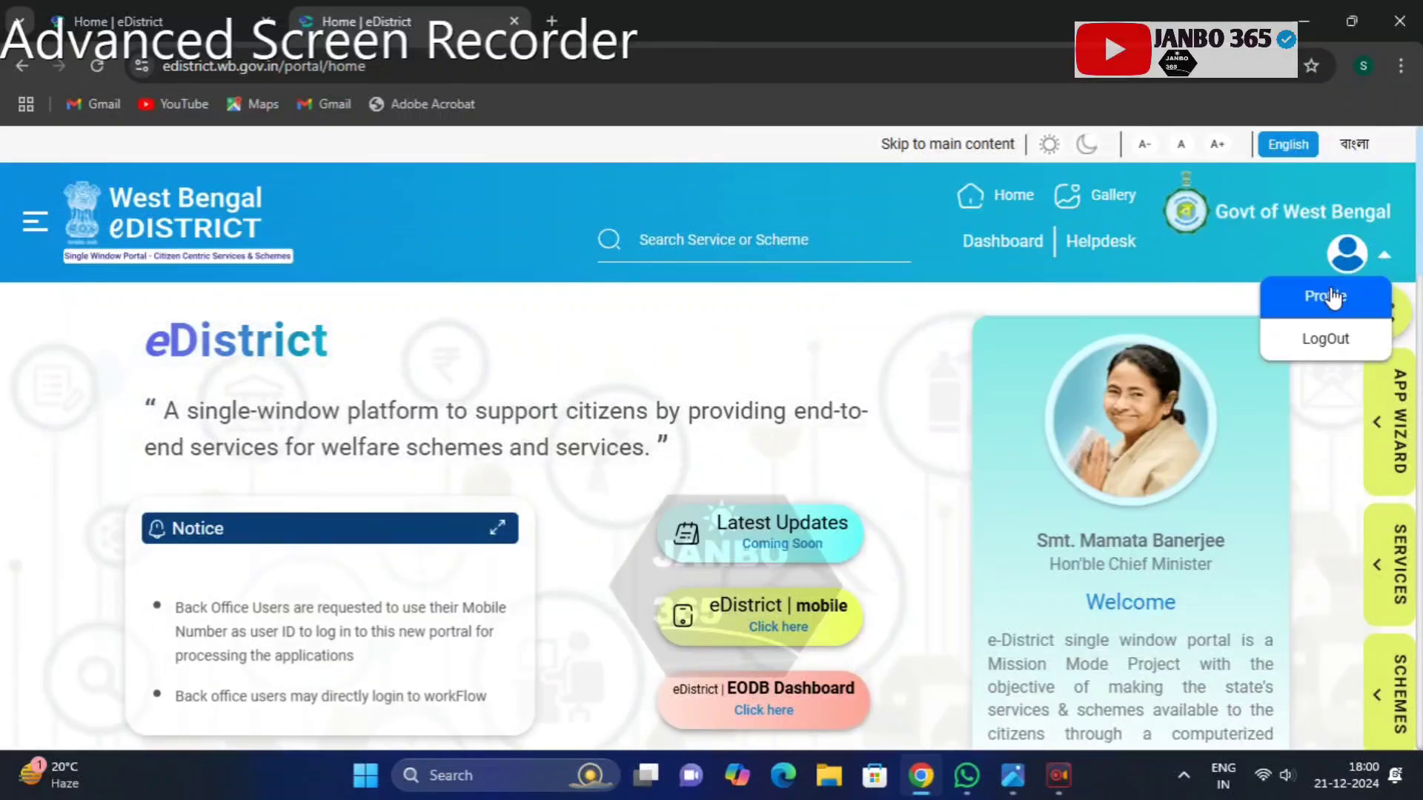
{"action": "left_click", "coordinate": [1325, 340]}
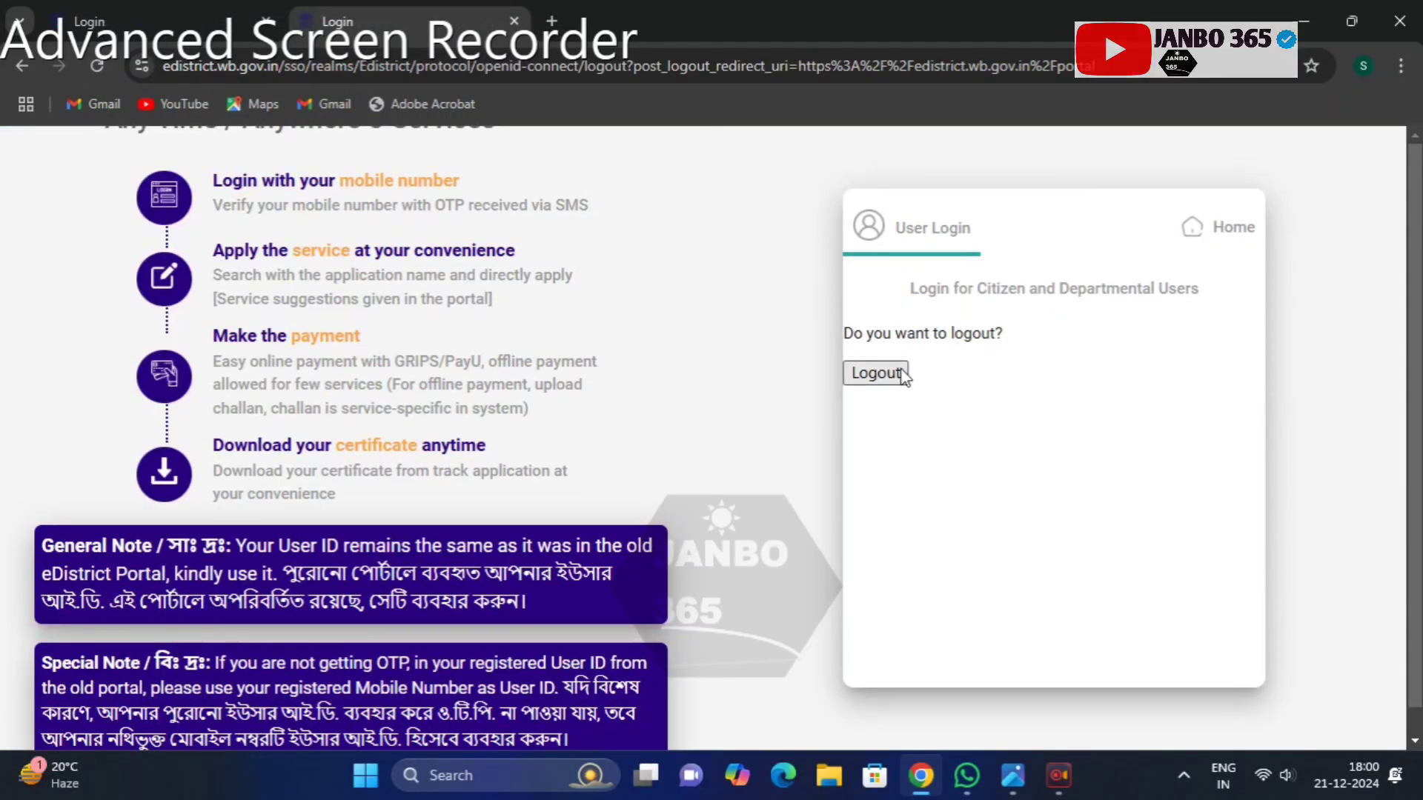
Confirm logout, open the citizen login form, view the Register form, then return to login.
{"action": "left_click", "coordinate": [899, 374]}
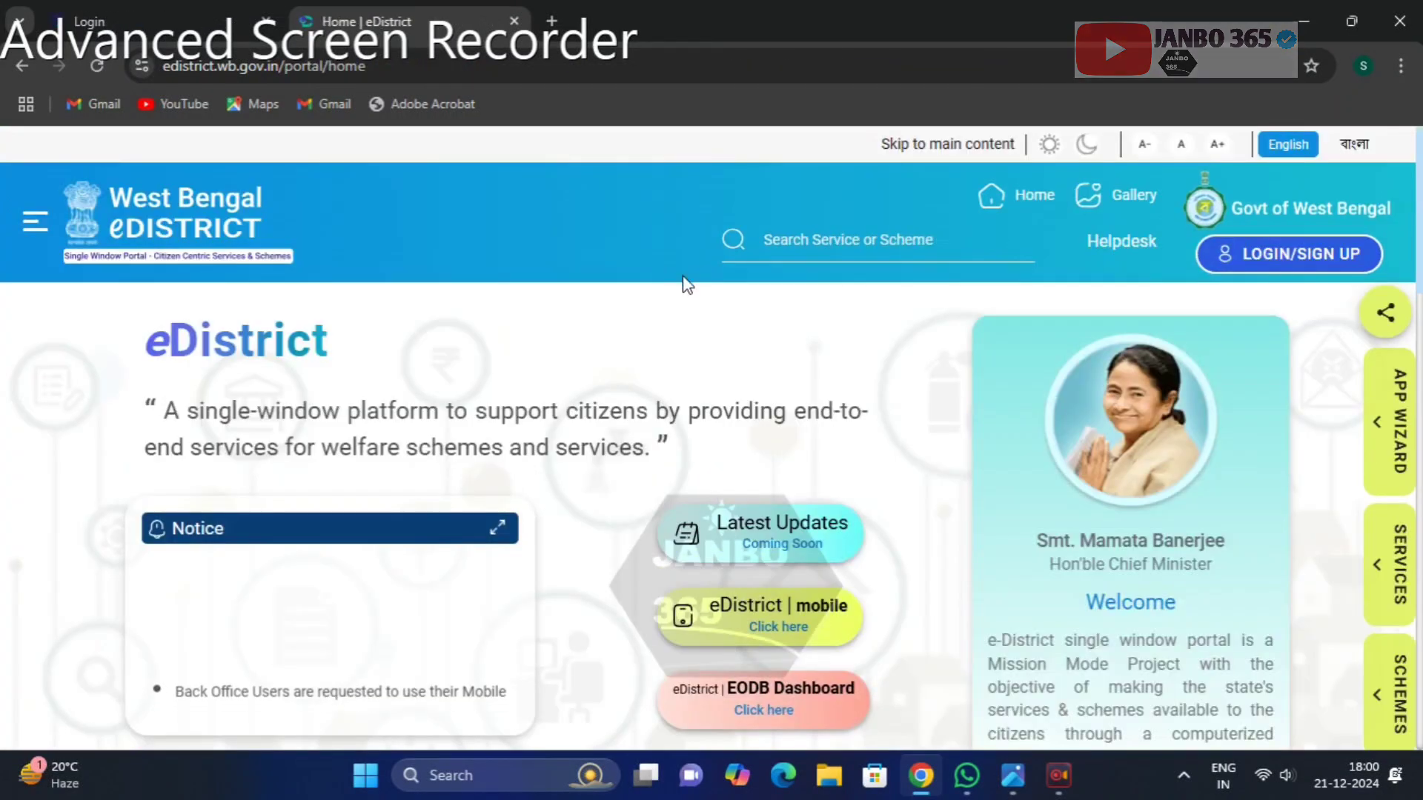
{"action": "left_click", "coordinate": [1269, 260]}
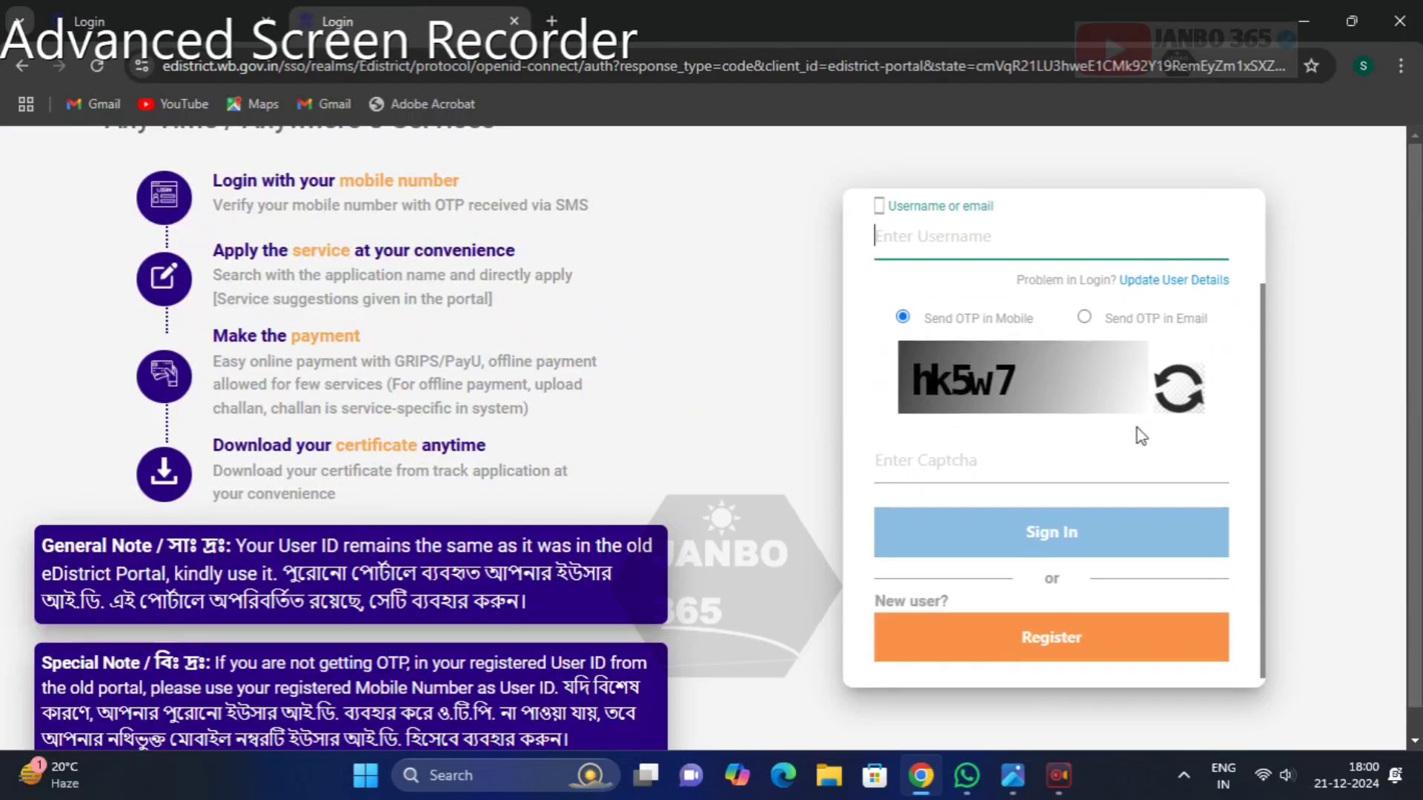
{"action": "left_click", "coordinate": [1071, 643]}
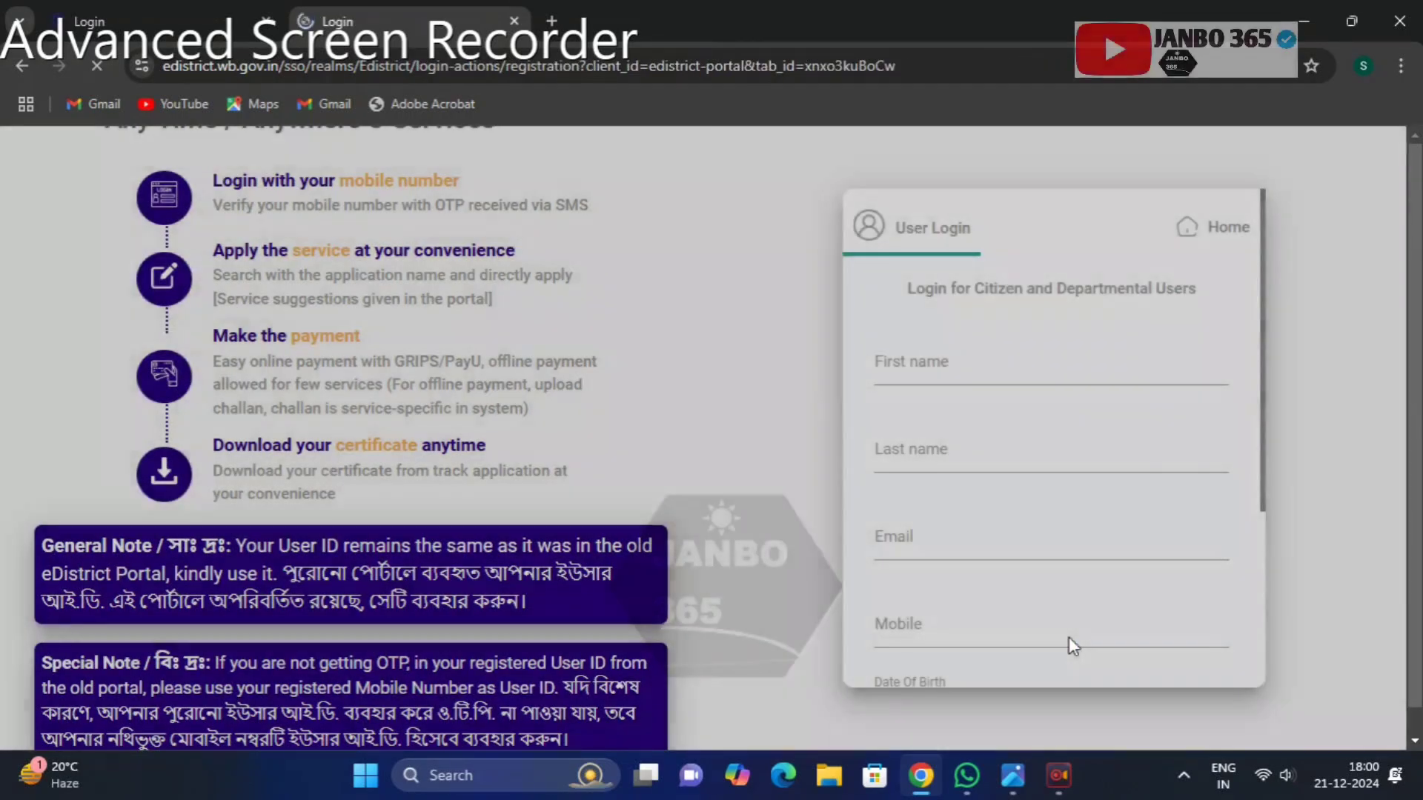
{"action": "scroll", "coordinate": [1004, 311], "scroll_direction": "down", "scroll_amount": 2}
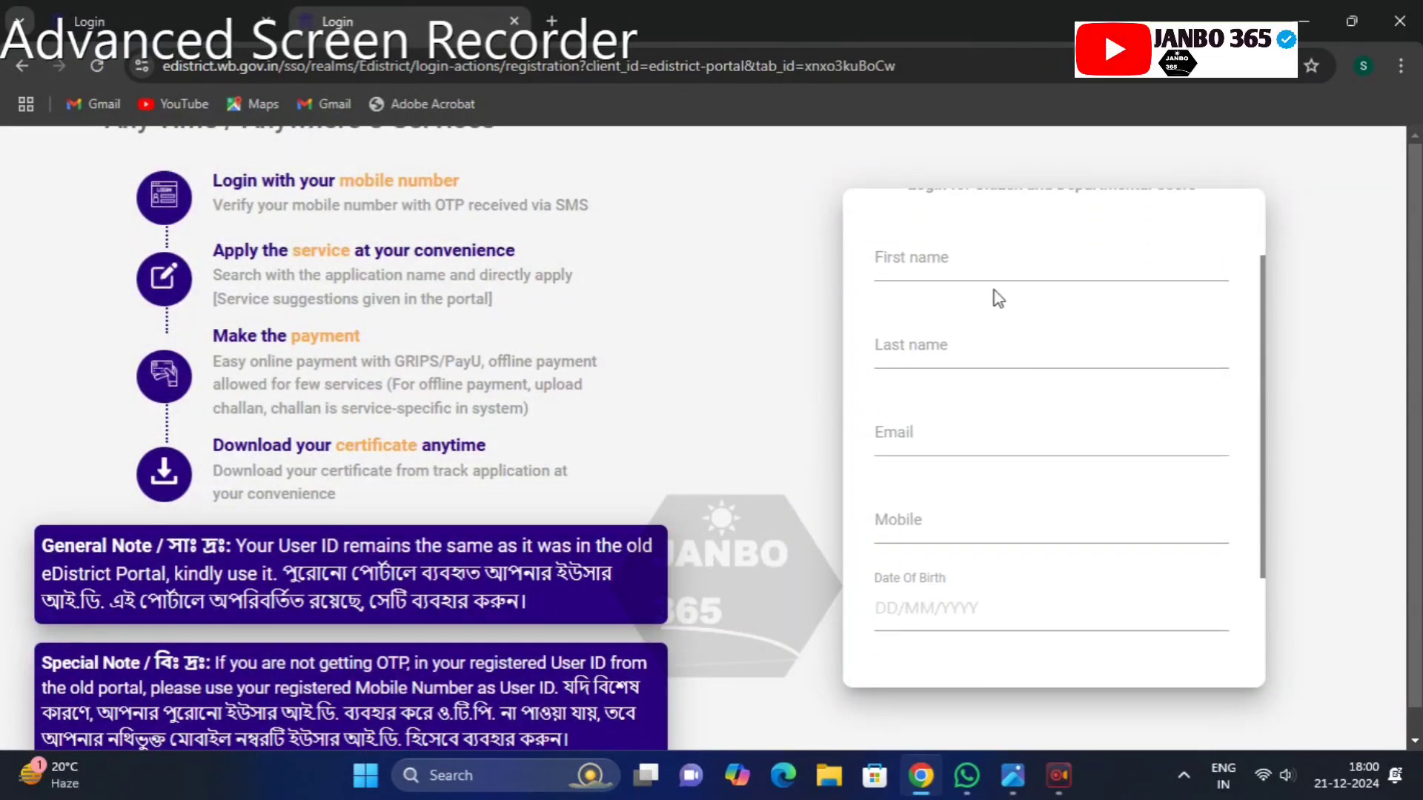
{"action": "scroll", "coordinate": [1012, 578], "scroll_direction": "down", "scroll_amount": 2}
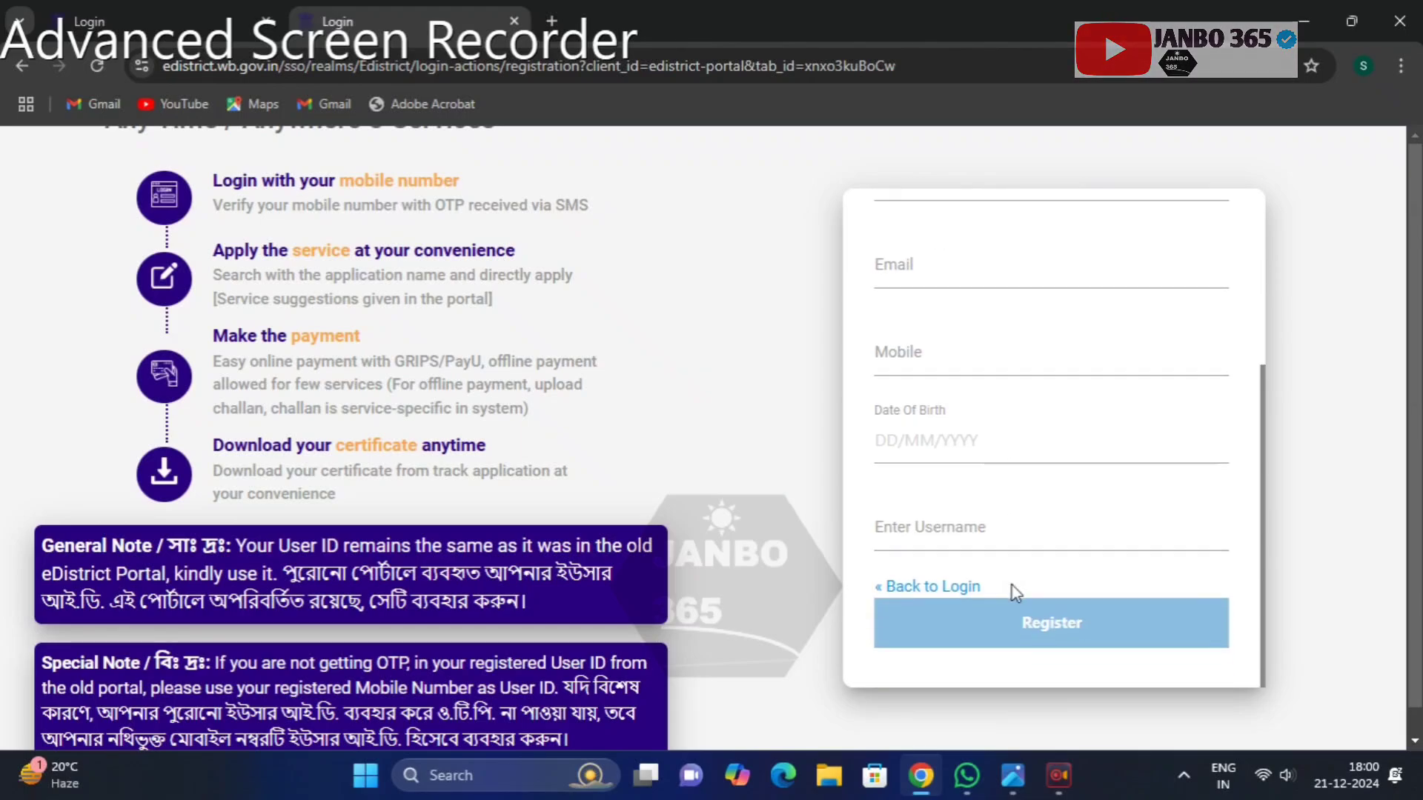
{"action": "scroll", "coordinate": [1004, 401], "scroll_direction": "up", "scroll_amount": 4}
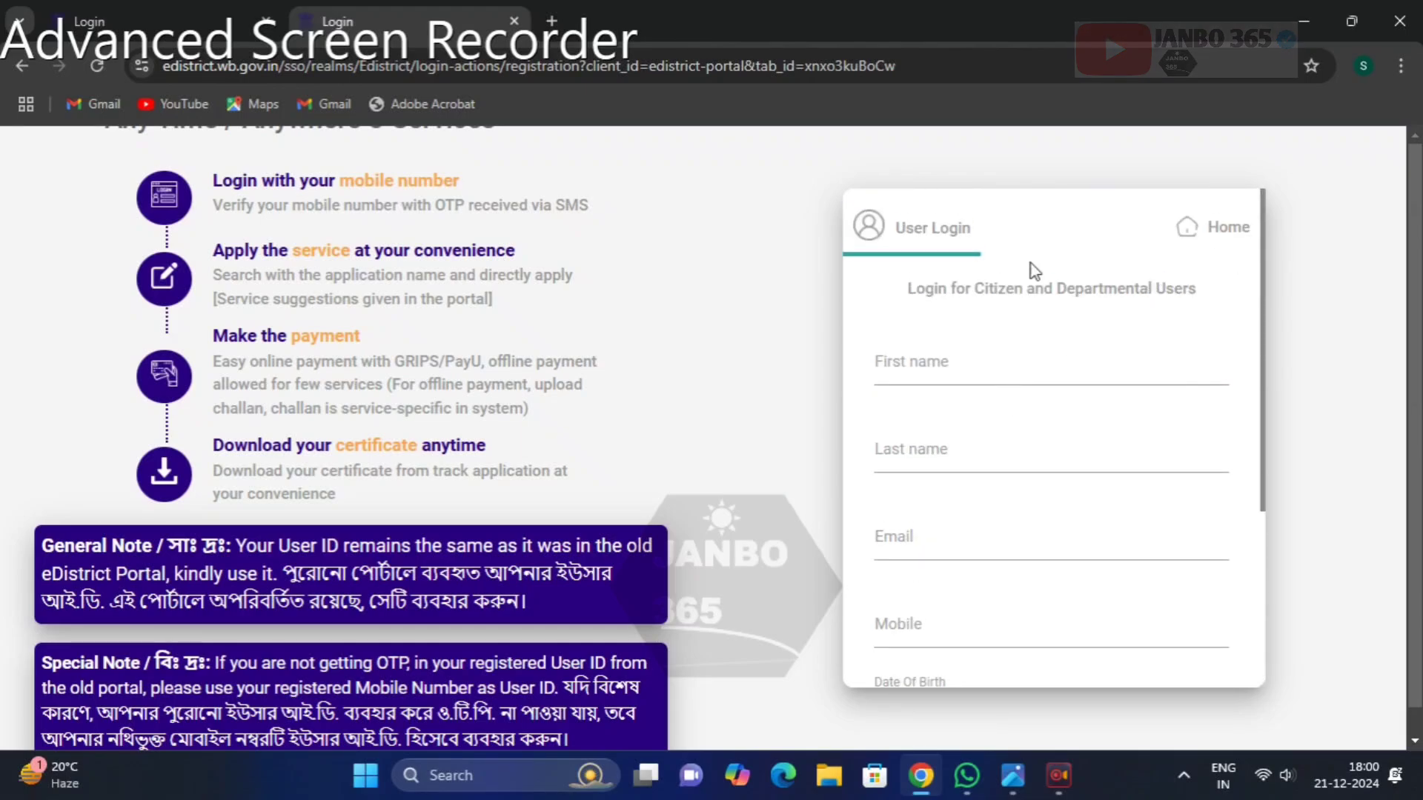
{"action": "key", "text": "alt+Left"}
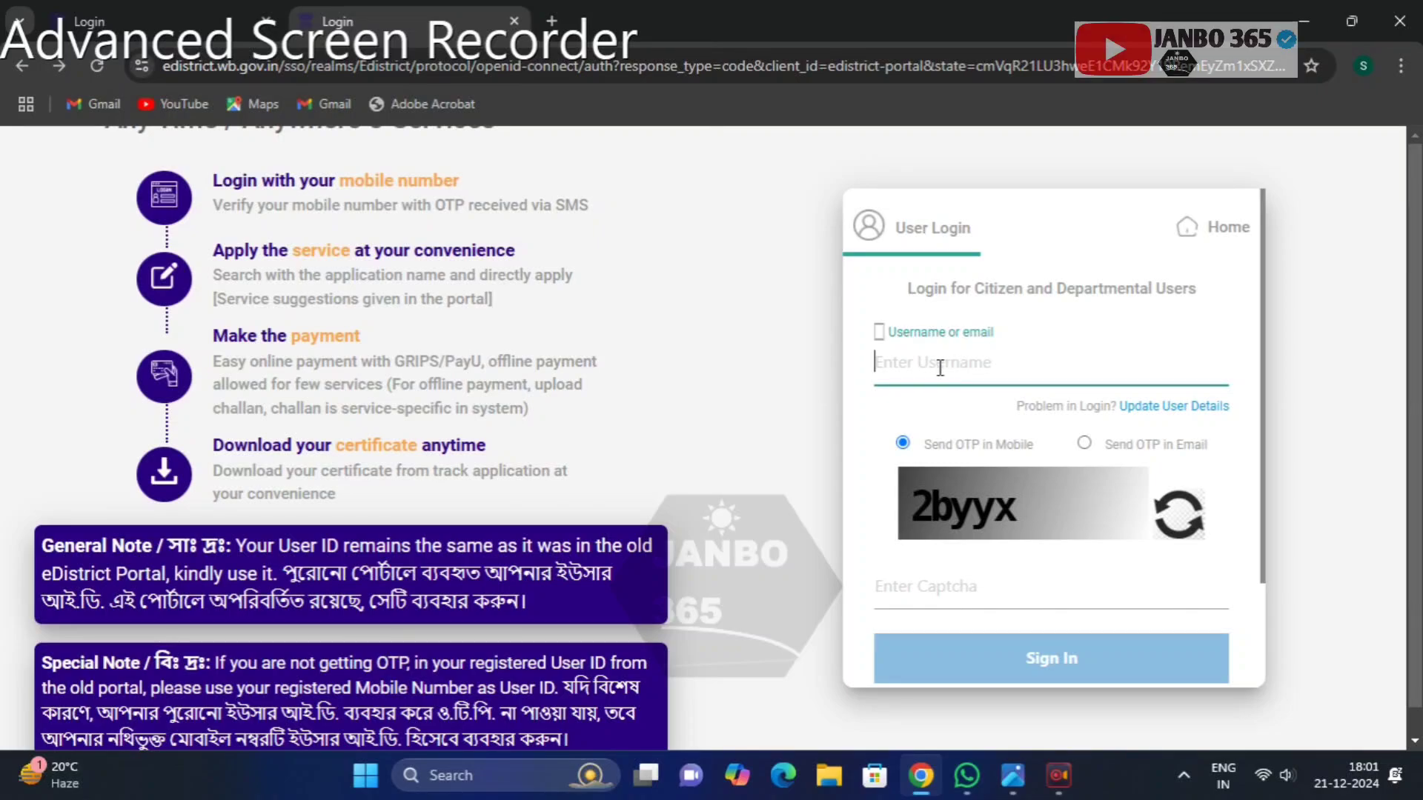
Enter the username and captcha text and sign in, retrying after the invalid-captcha error.
{"action": "type", "text": "BARMAN1020"}
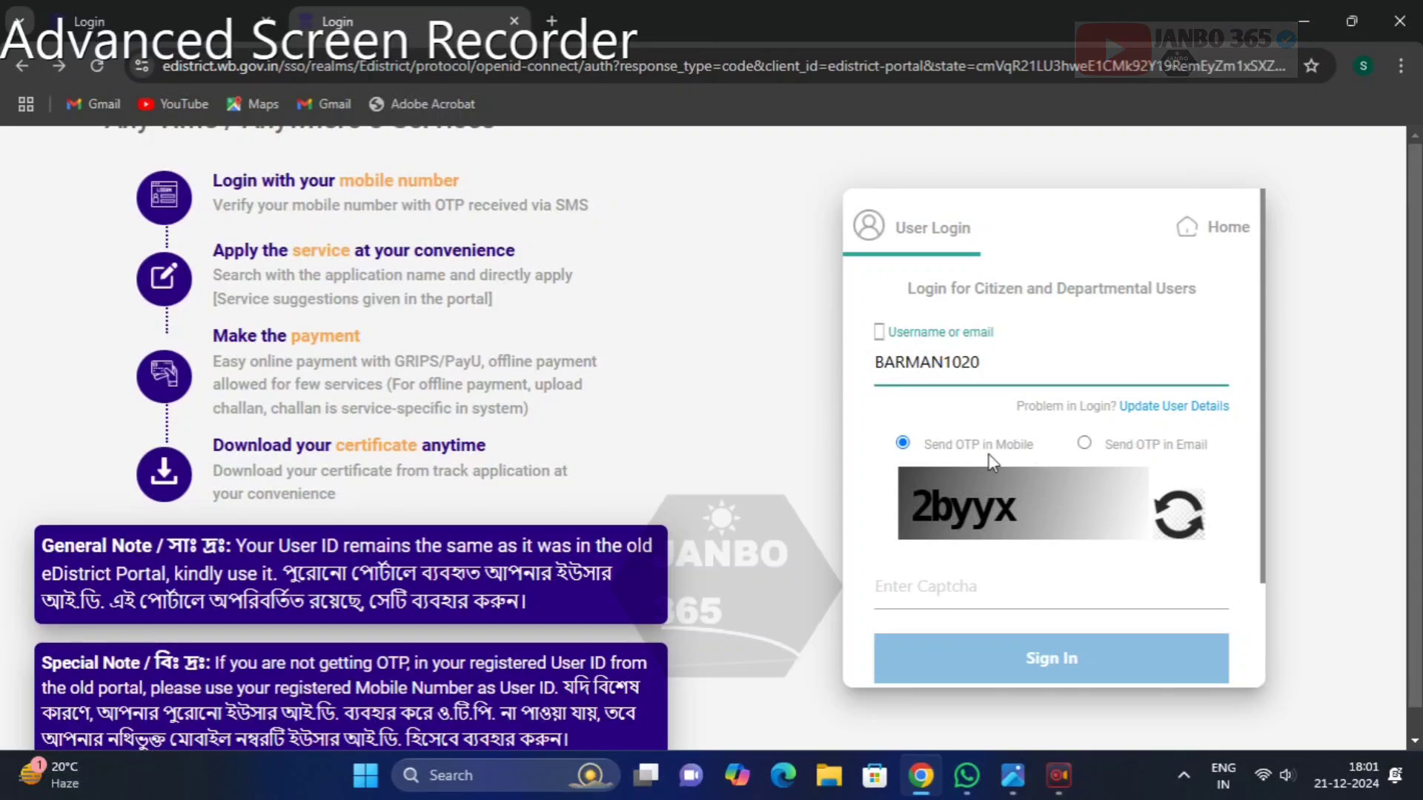
{"action": "left_click", "coordinate": [940, 618]}
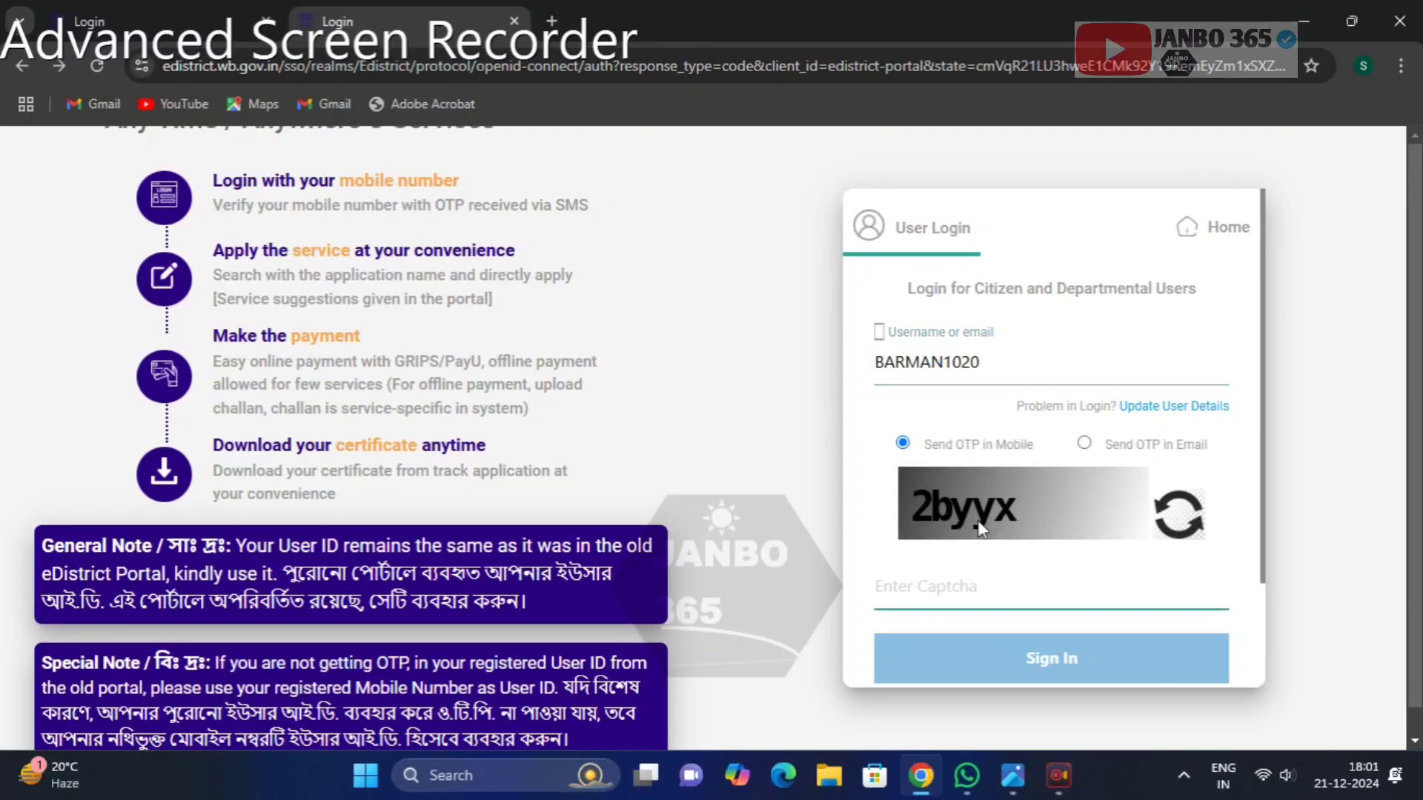
{"action": "type", "text": "2"}
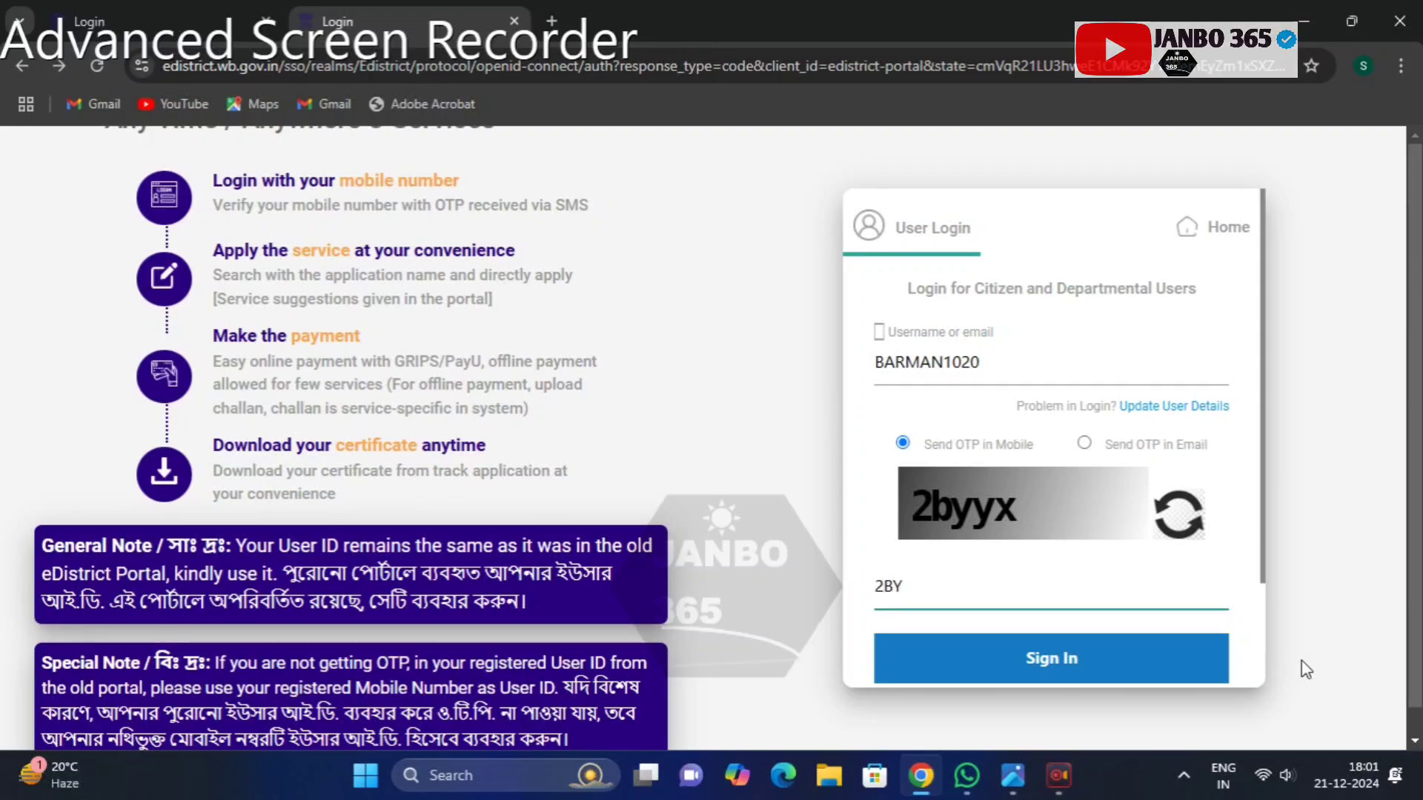
{"action": "type", "text": "BY"}
{"action": "key", "text": "Return"}
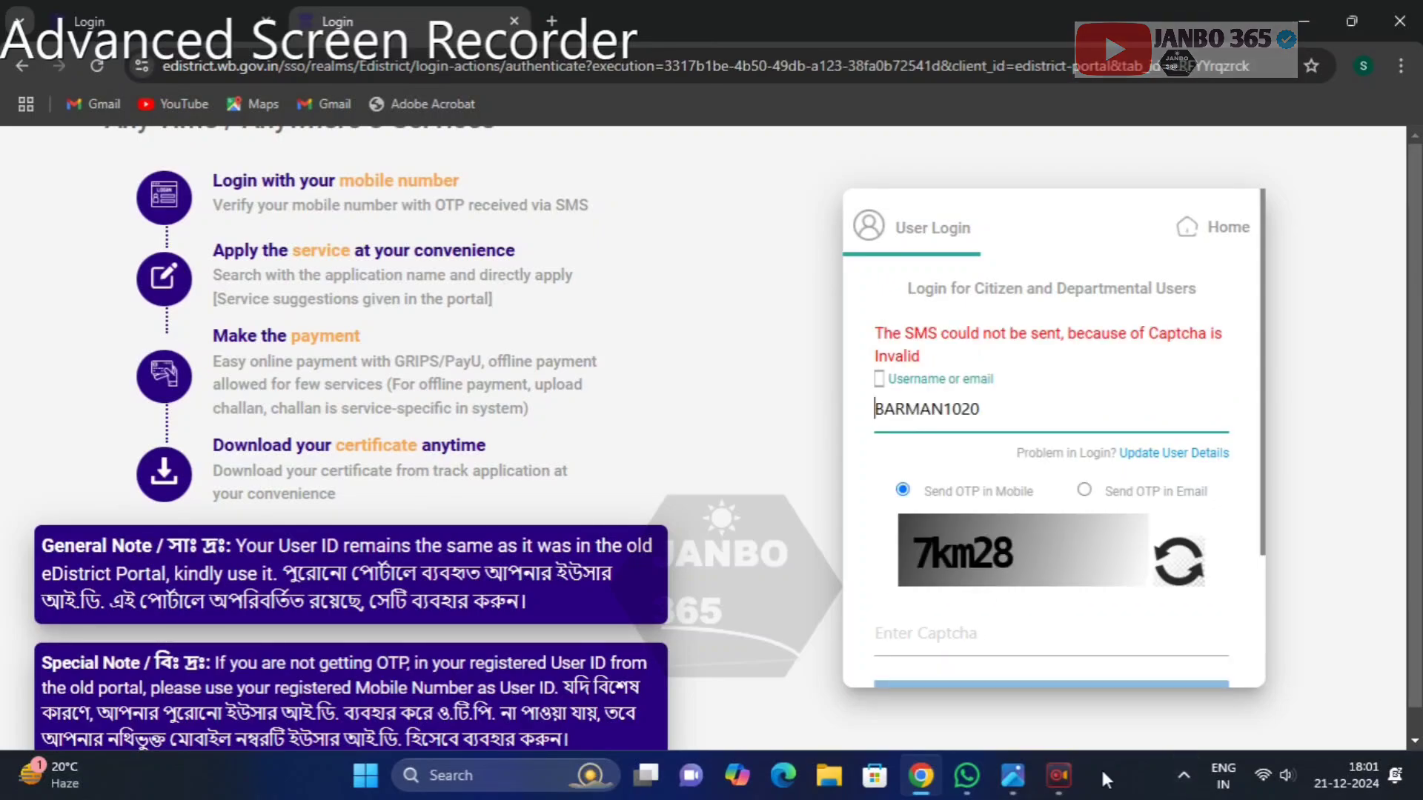
{"action": "left_click", "coordinate": [1059, 775]}
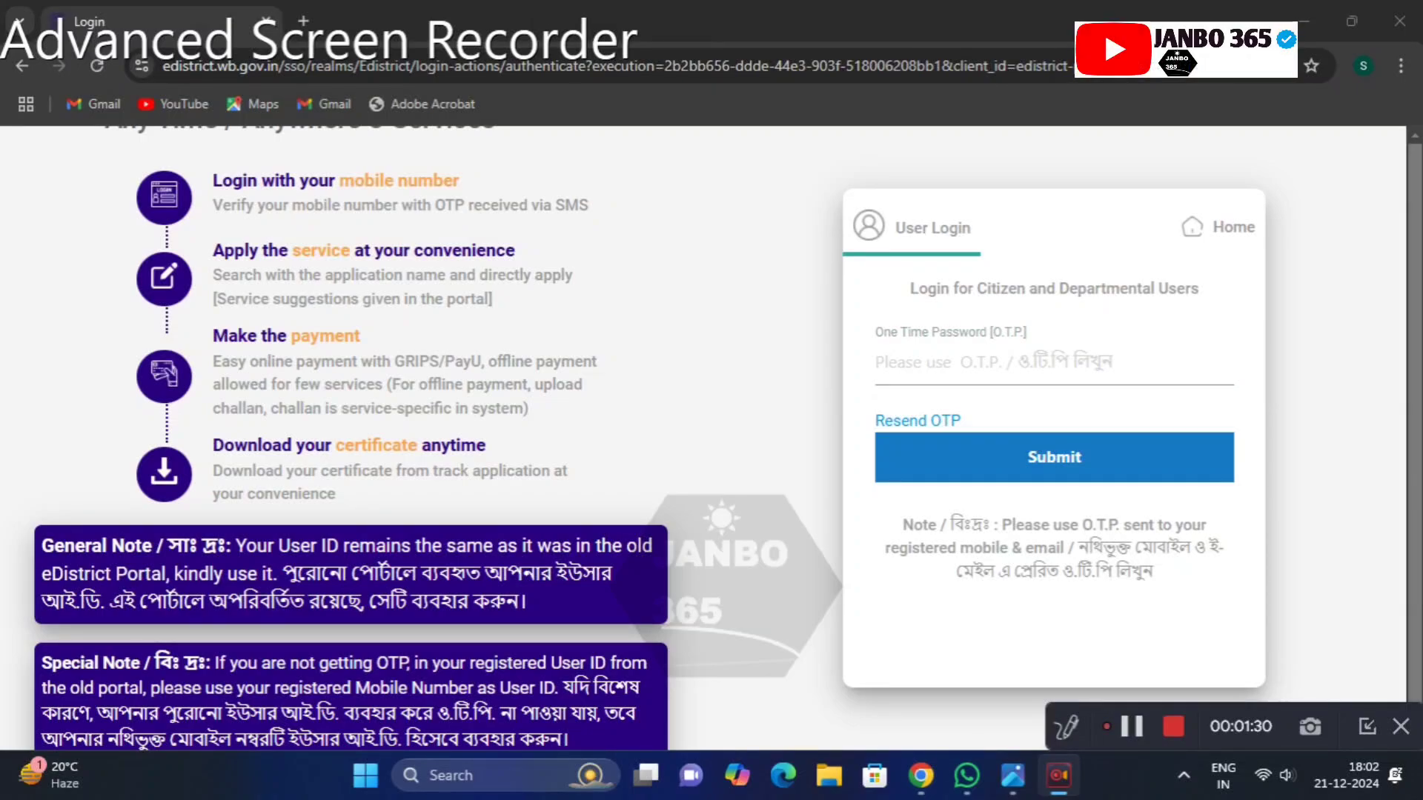
Enter the SMS one-time password and submit it to reach the signed-in home page.
{"action": "left_click", "coordinate": [1022, 356]}
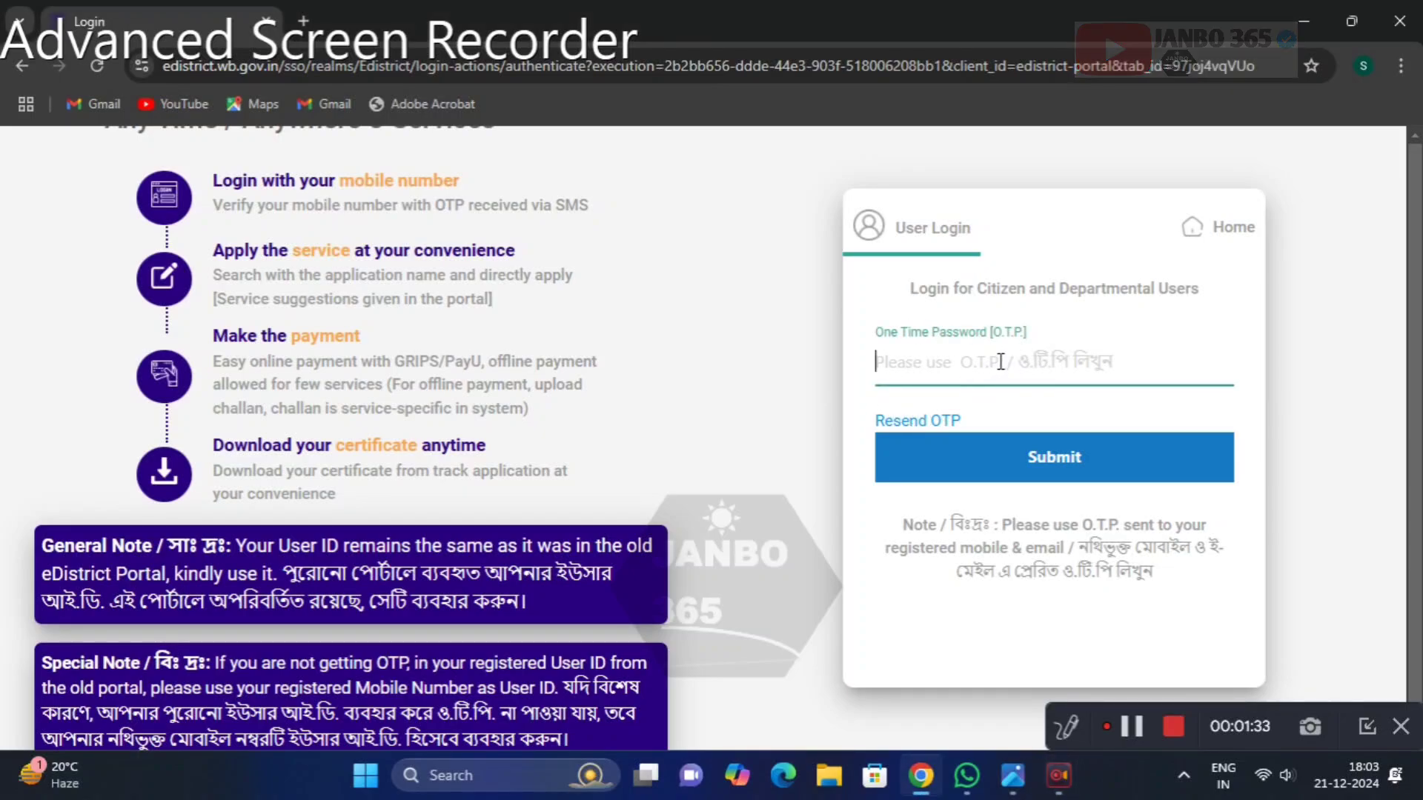
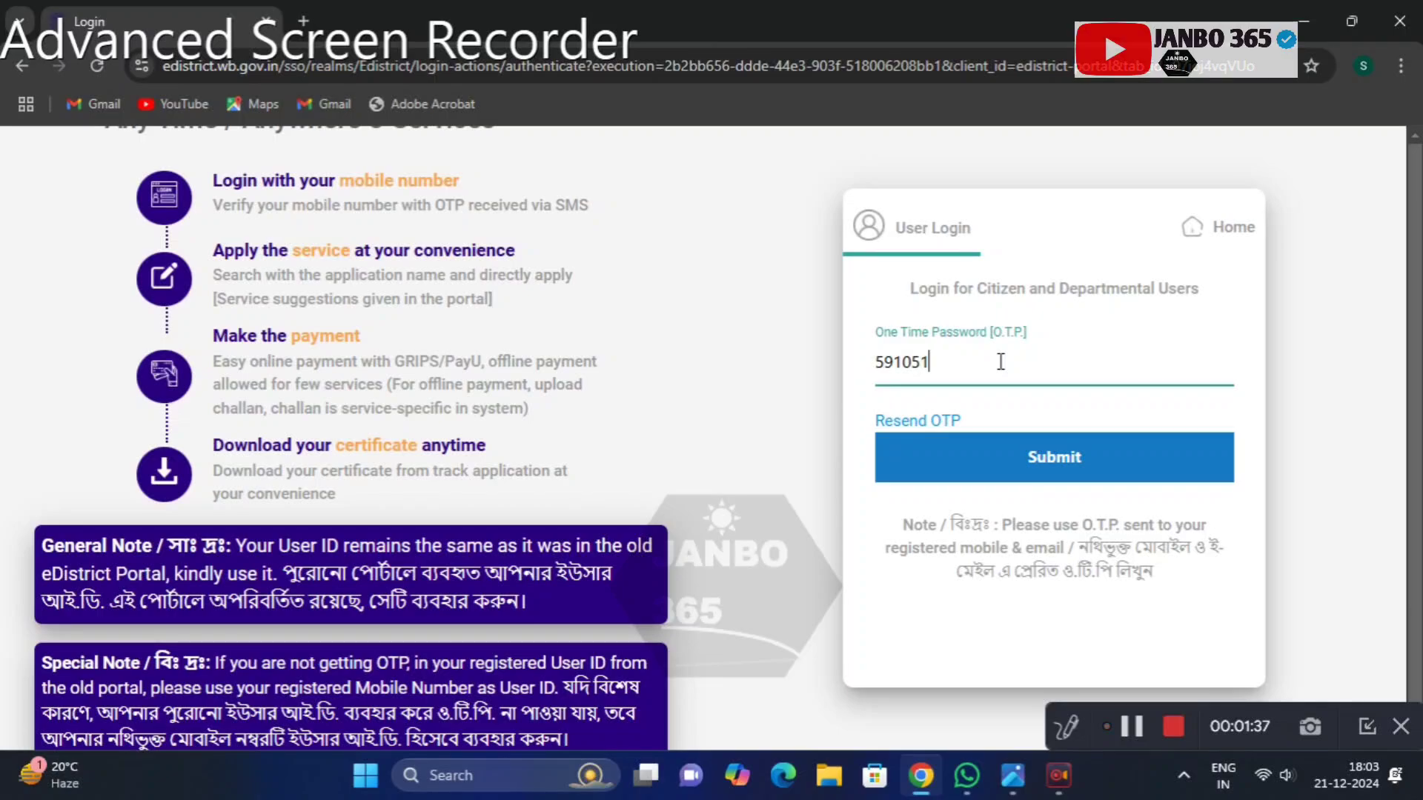
{"action": "left_click", "coordinate": [931, 451]}
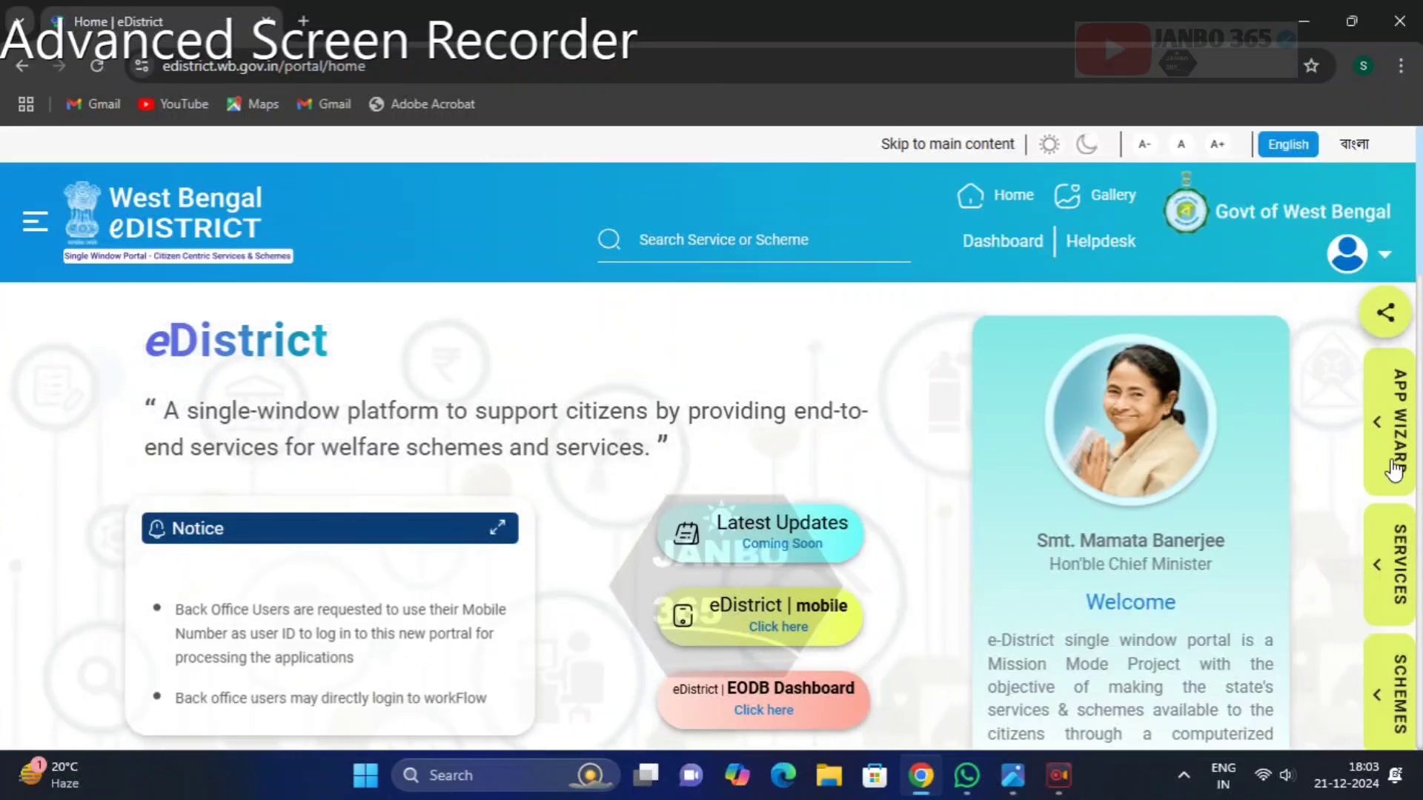
Open the hamburger navigation drawer listing Services, Schemes and Dashboard.
{"action": "scroll", "coordinate": [864, 366], "scroll_direction": "down", "scroll_amount": 1}
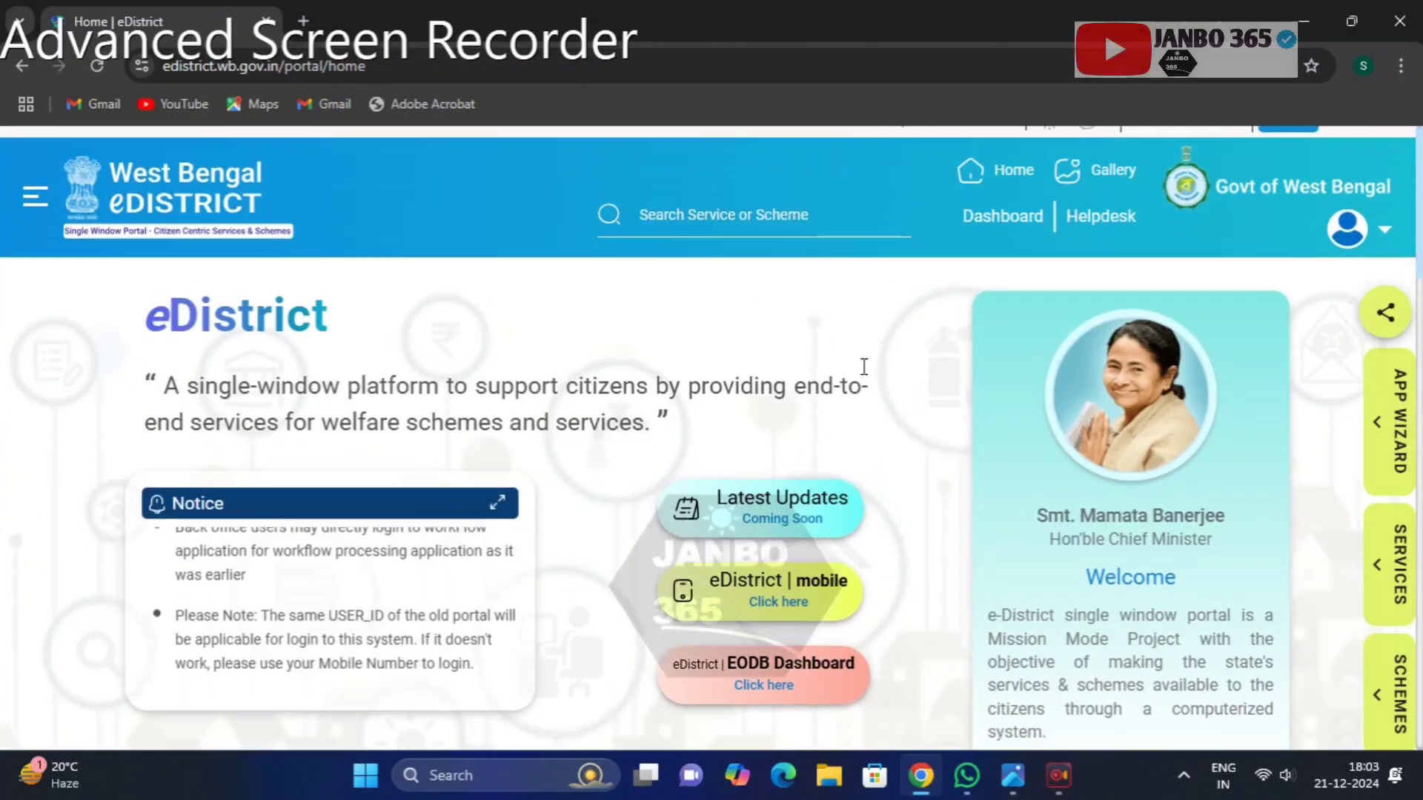
{"action": "scroll", "coordinate": [864, 366], "scroll_direction": "down", "scroll_amount": 1}
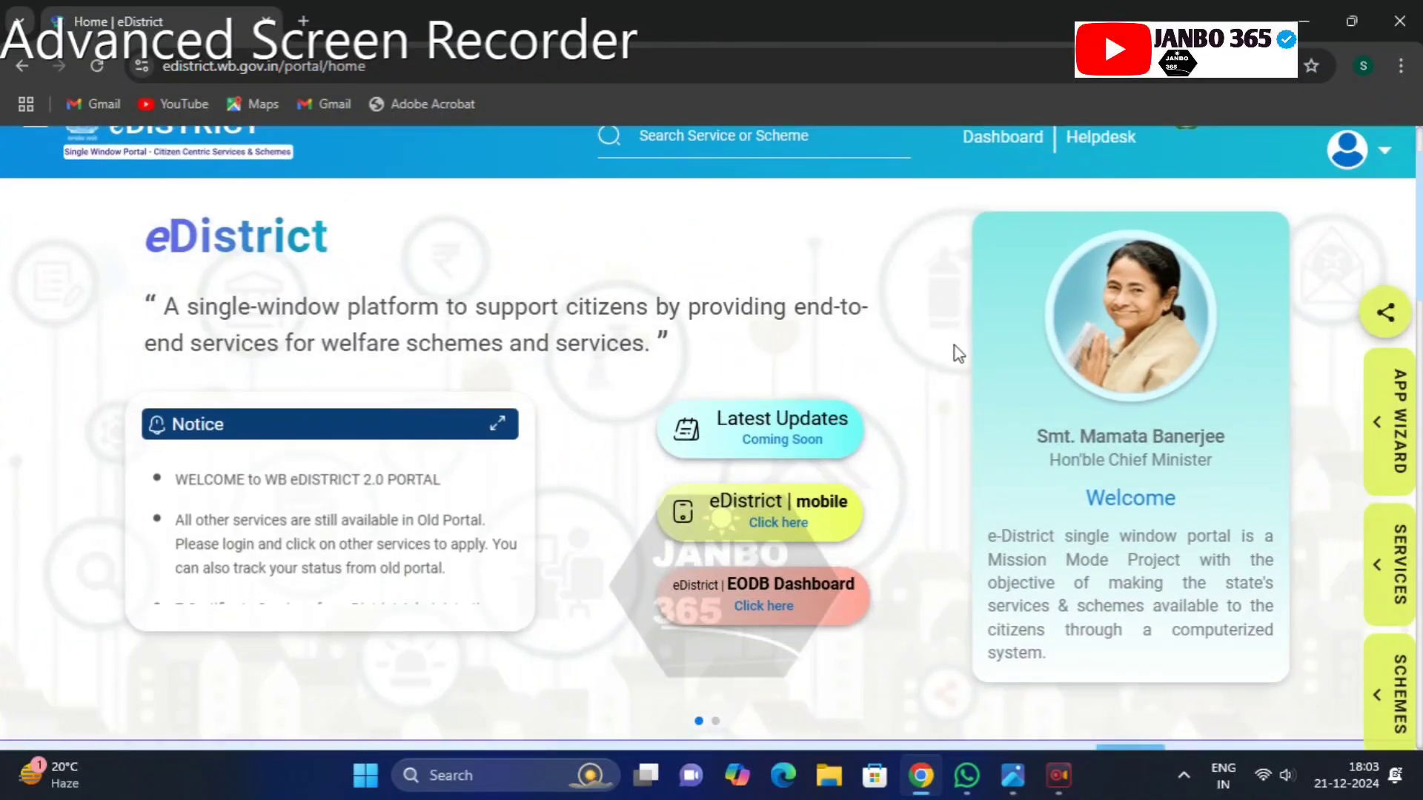
{"action": "scroll", "coordinate": [956, 353], "scroll_direction": "up", "scroll_amount": 1}
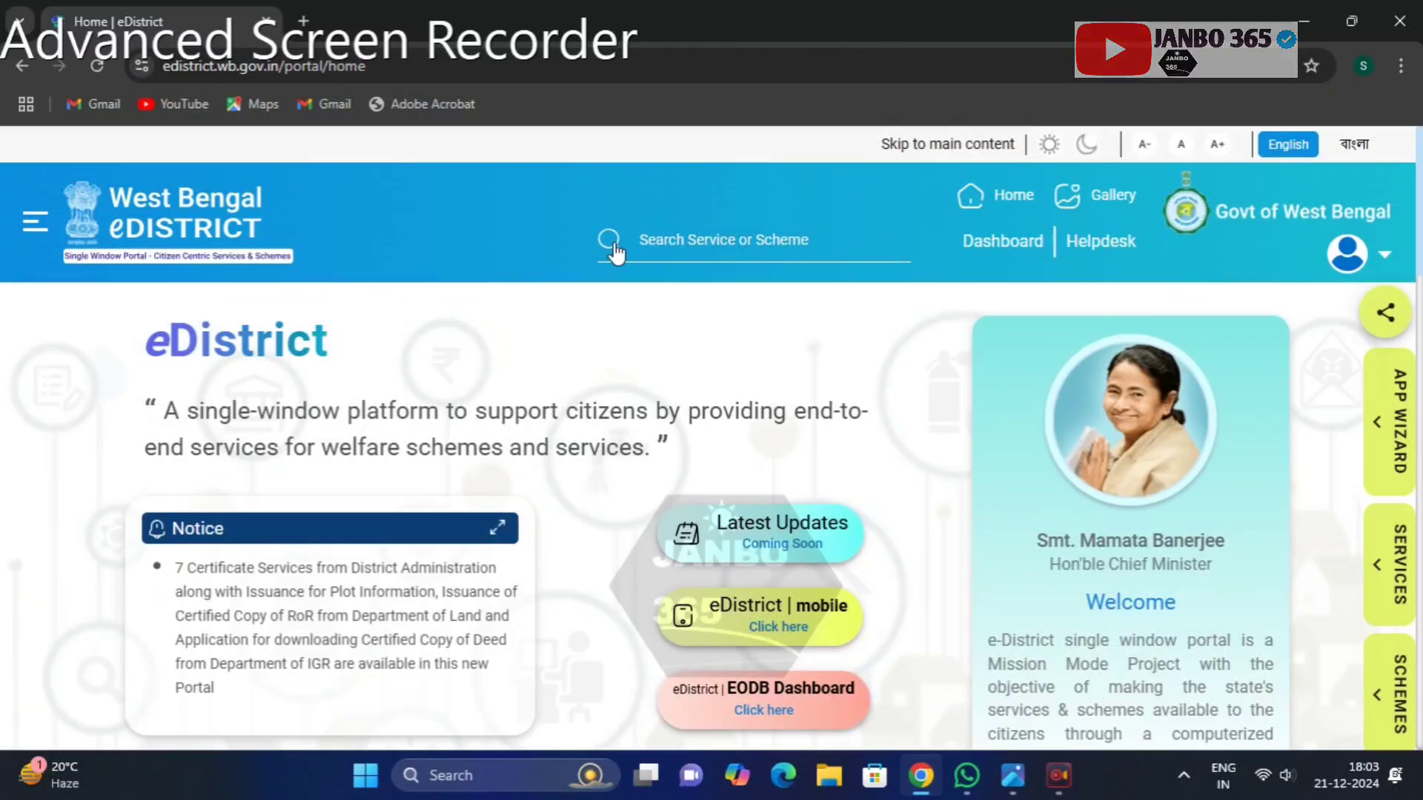
{"action": "left_click", "coordinate": [34, 222]}
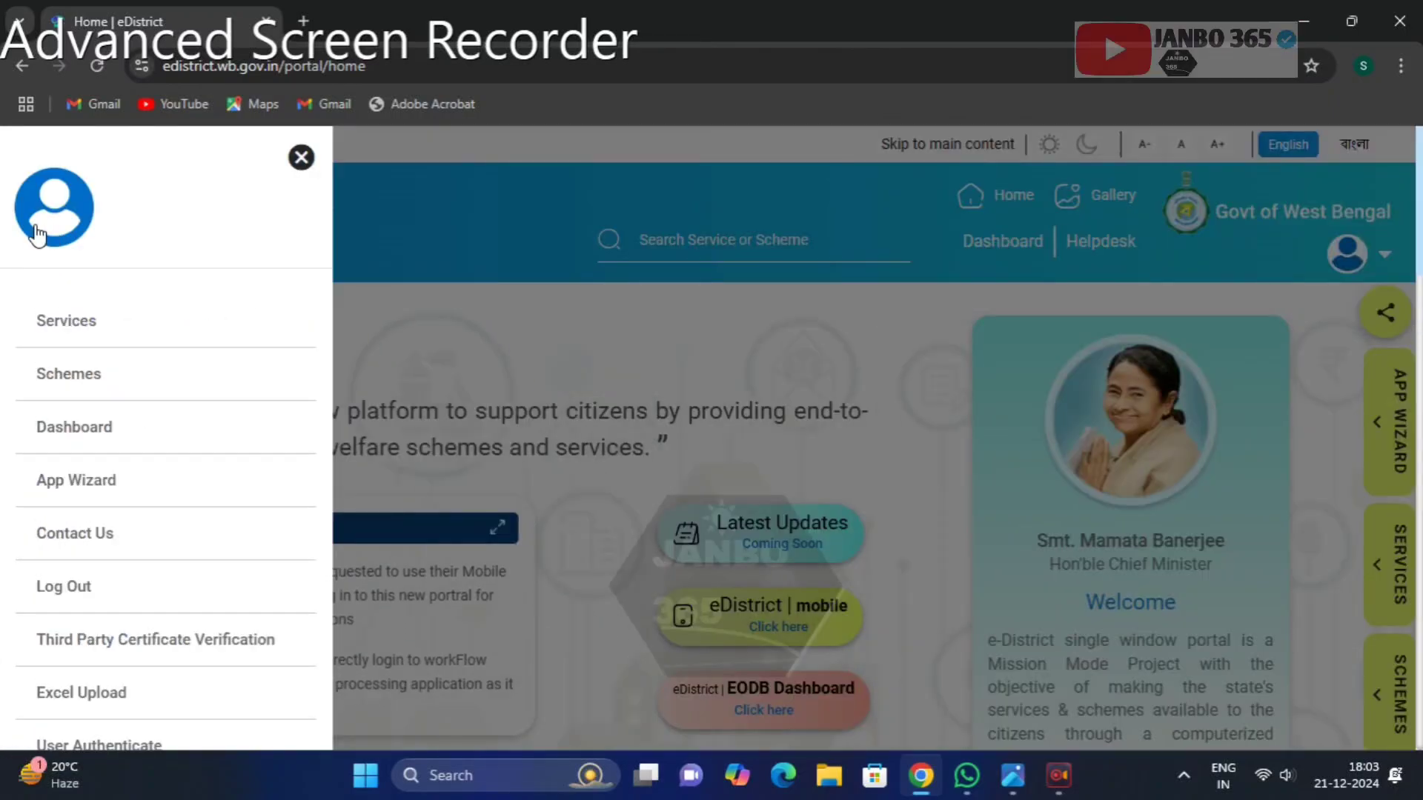
{"action": "left_click", "coordinate": [301, 162]}
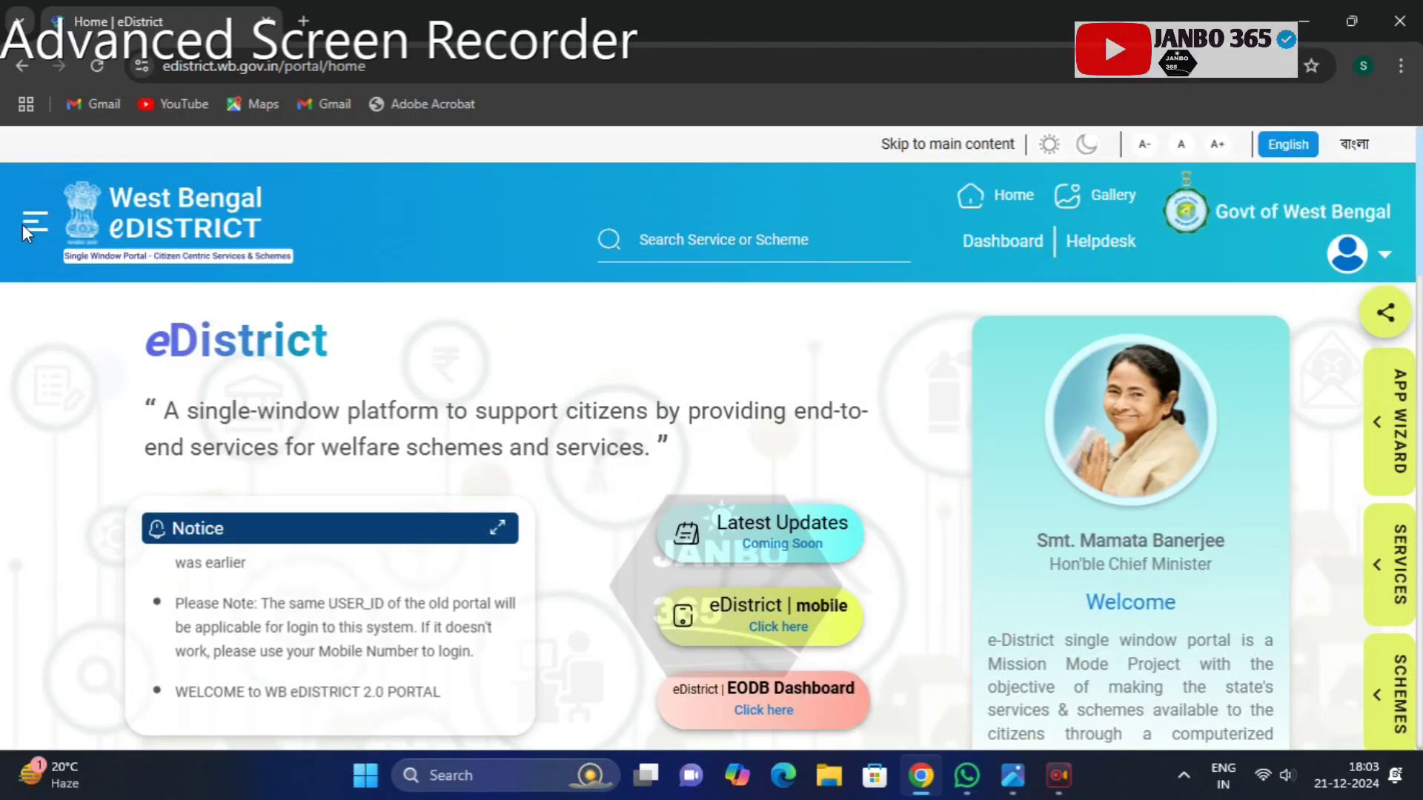
{"action": "left_click", "coordinate": [23, 223]}
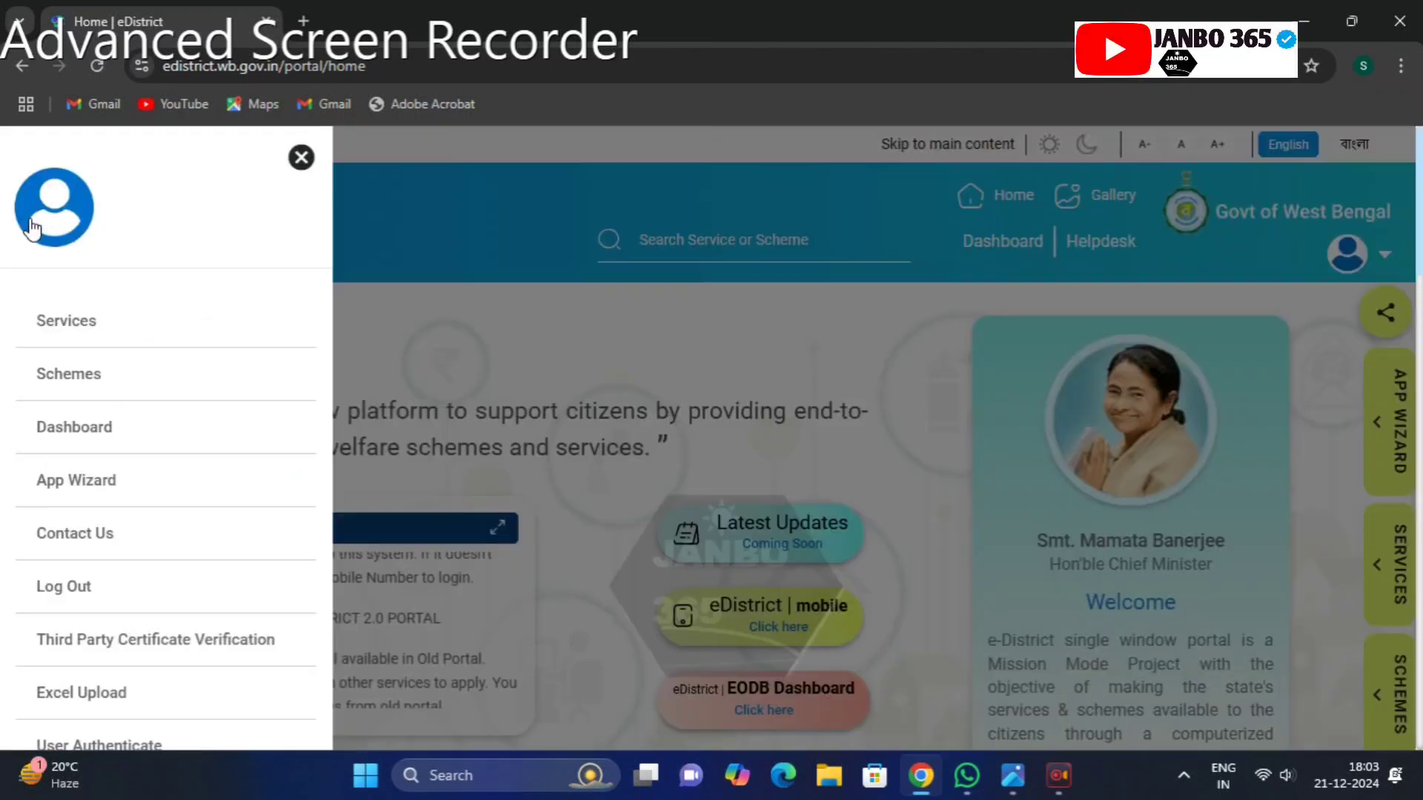
Filter Service Discovery by Certificates and open Income Certificate from the Personal list.
{"action": "left_click", "coordinate": [82, 324]}
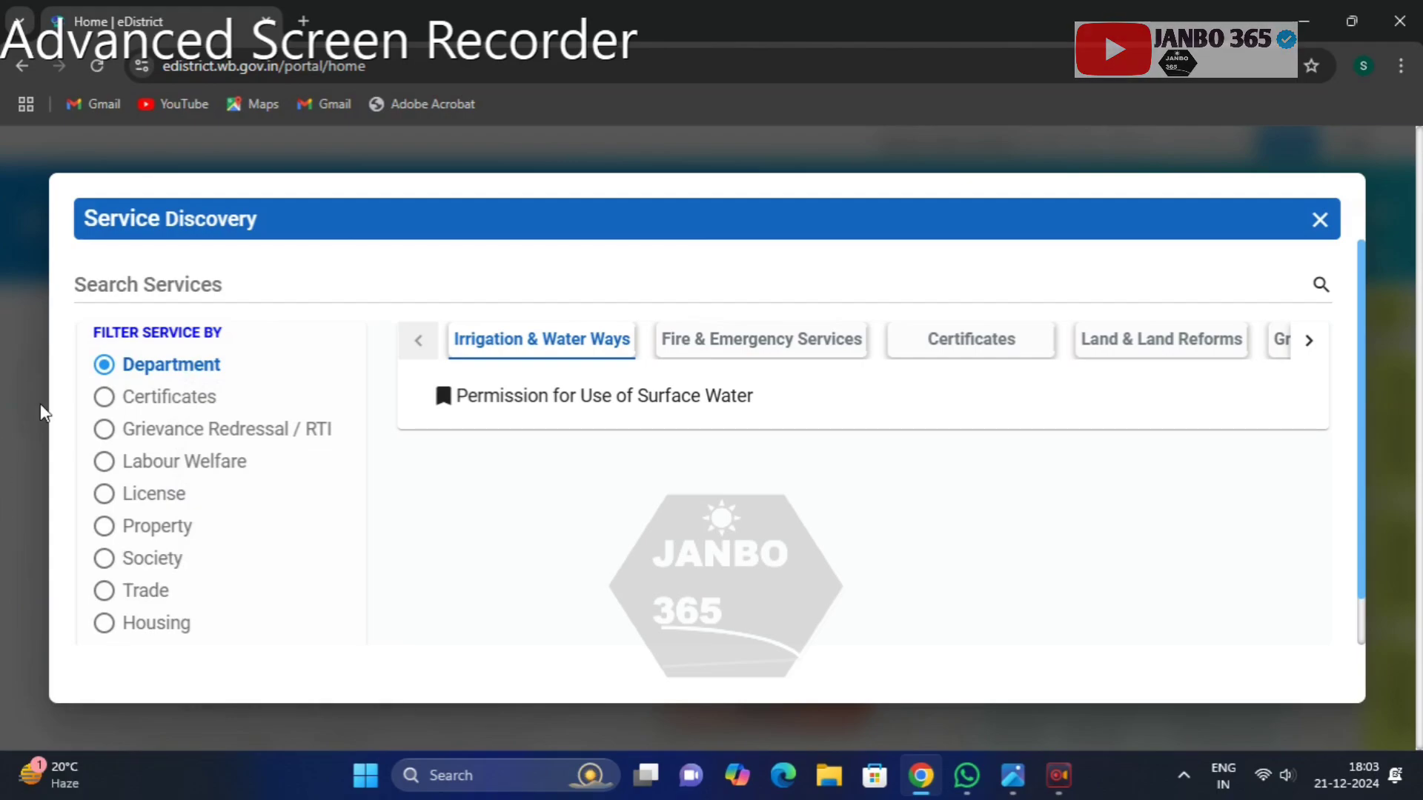
{"action": "left_click", "coordinate": [158, 401]}
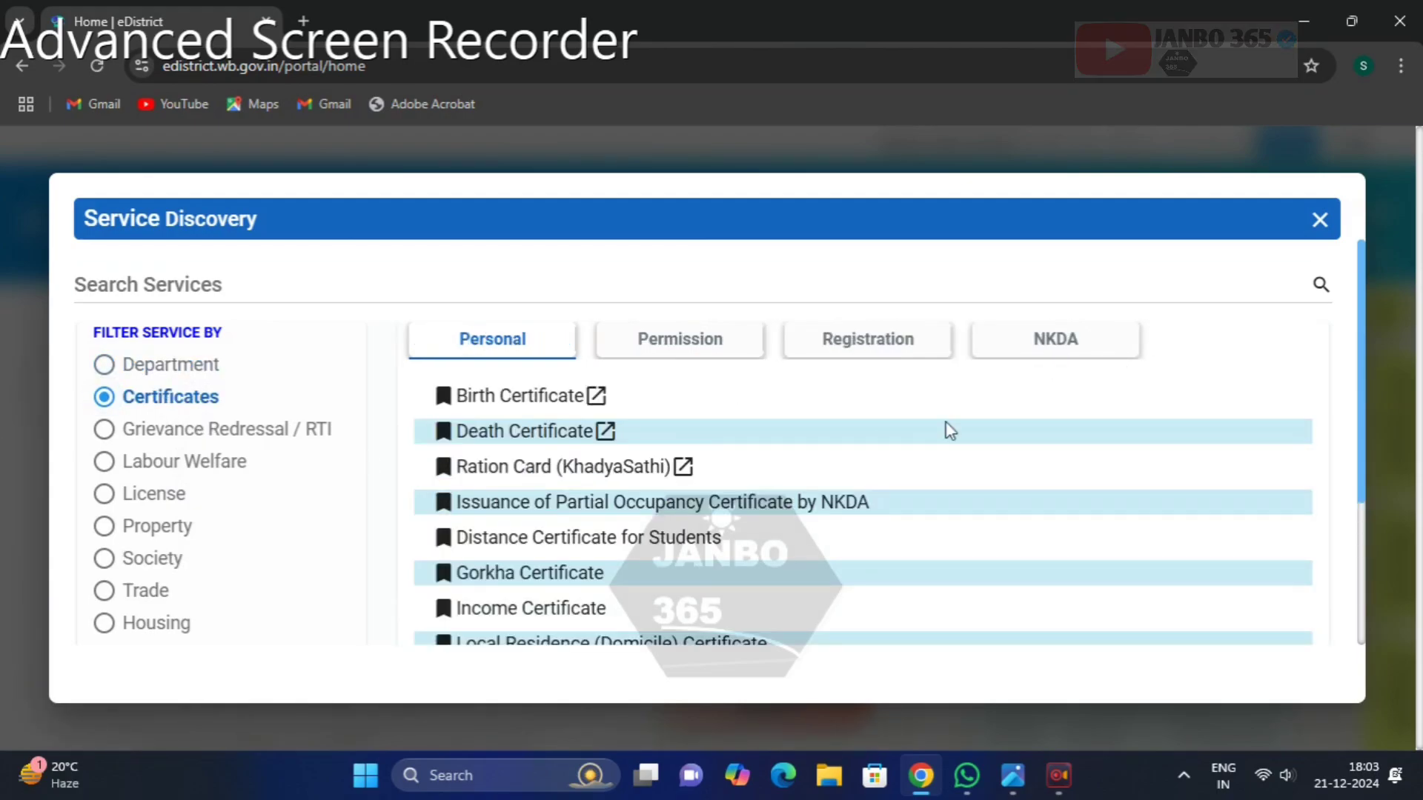
{"action": "scroll", "coordinate": [905, 429], "scroll_direction": "down", "scroll_amount": 1}
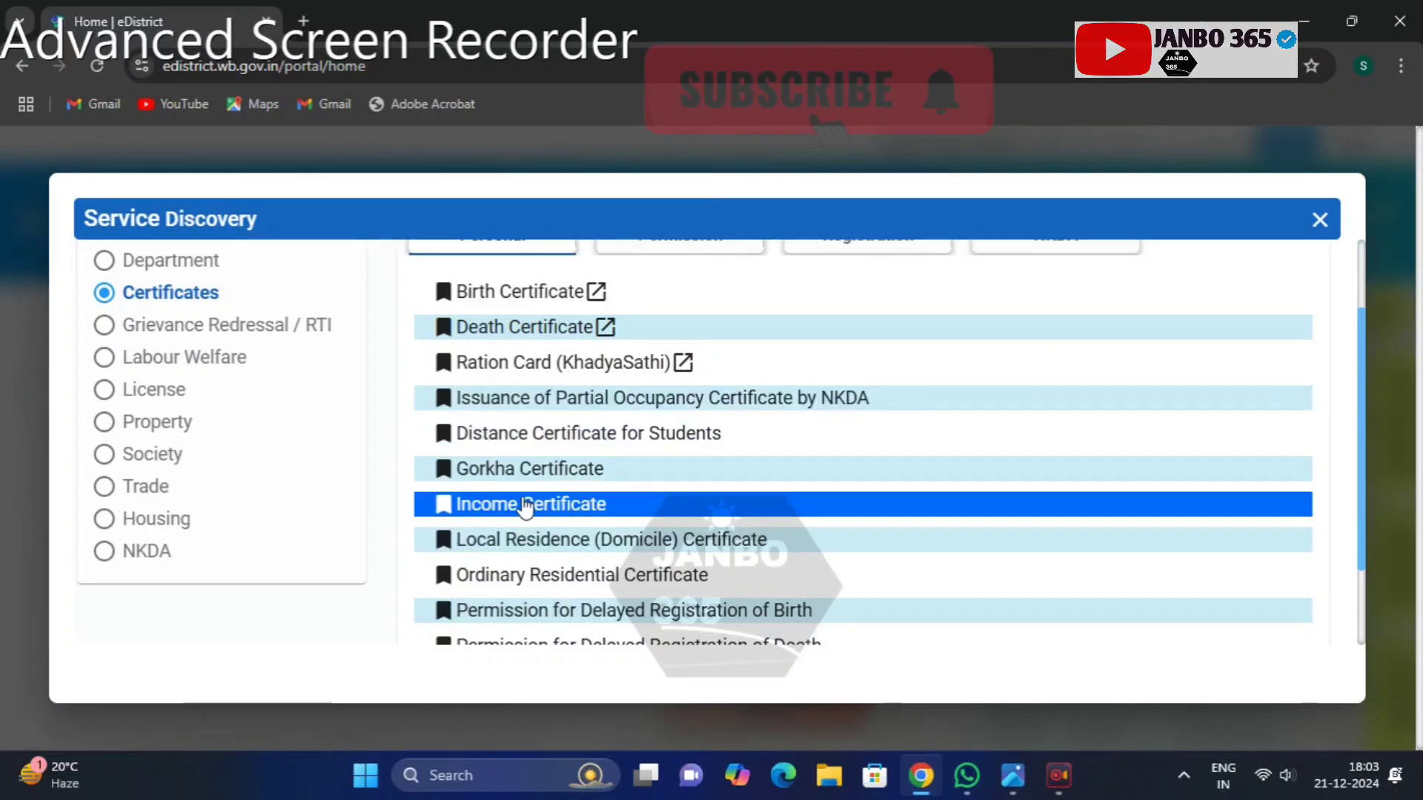
{"action": "left_click", "coordinate": [481, 508]}
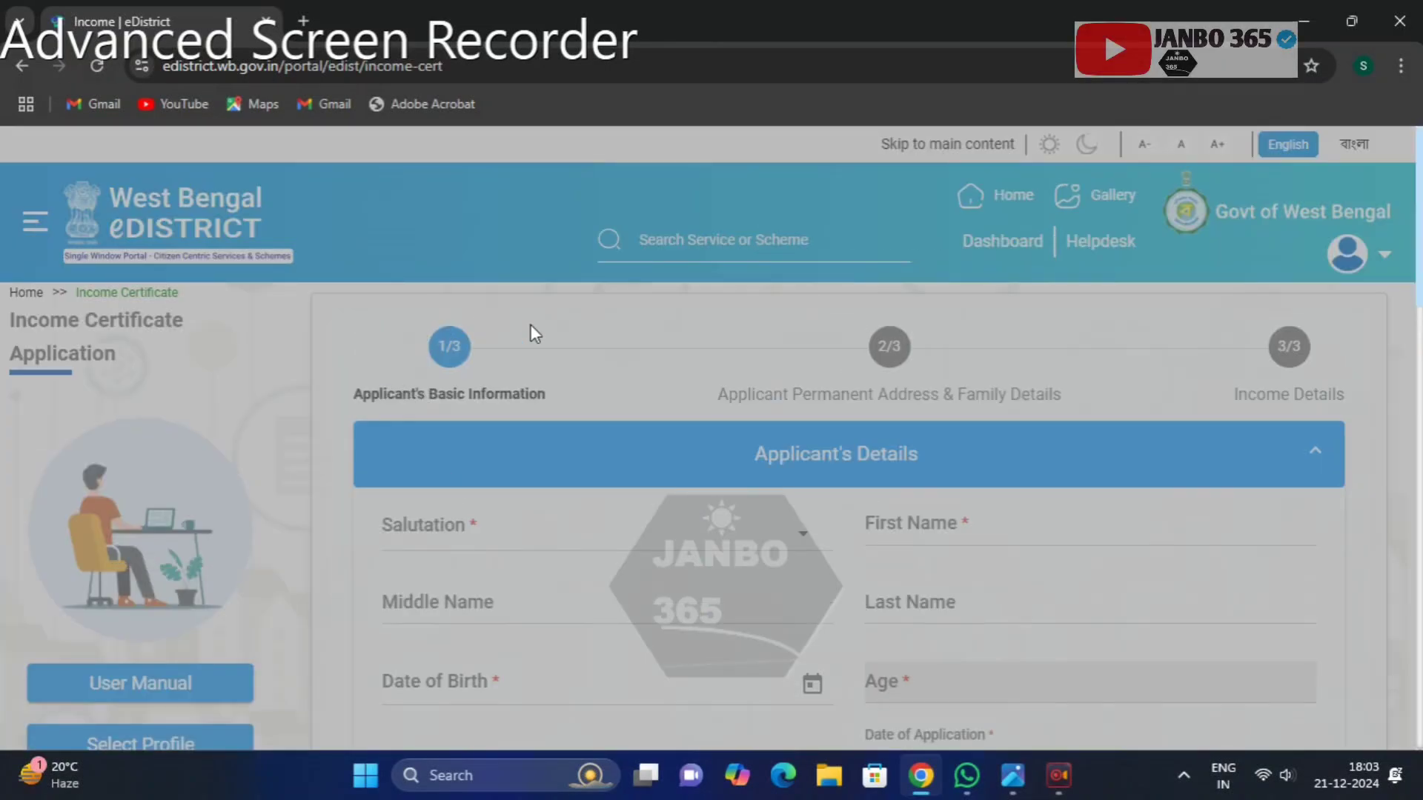
Read through the Income Certificate eligibility and document notice, then ACCEPT it.
{"action": "scroll", "coordinate": [540, 373], "scroll_direction": "down", "scroll_amount": 1}
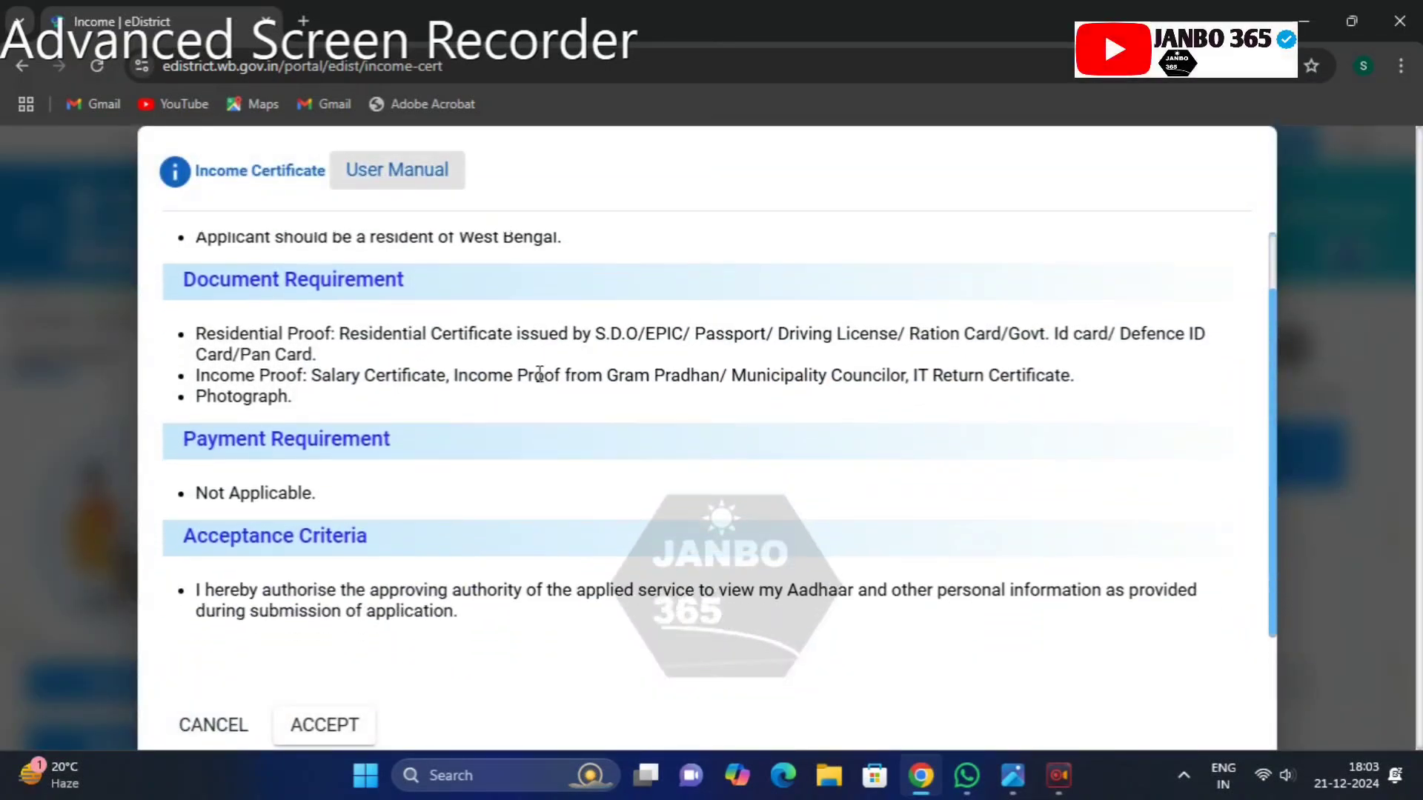
{"action": "scroll", "coordinate": [369, 428], "scroll_direction": "up", "scroll_amount": 1}
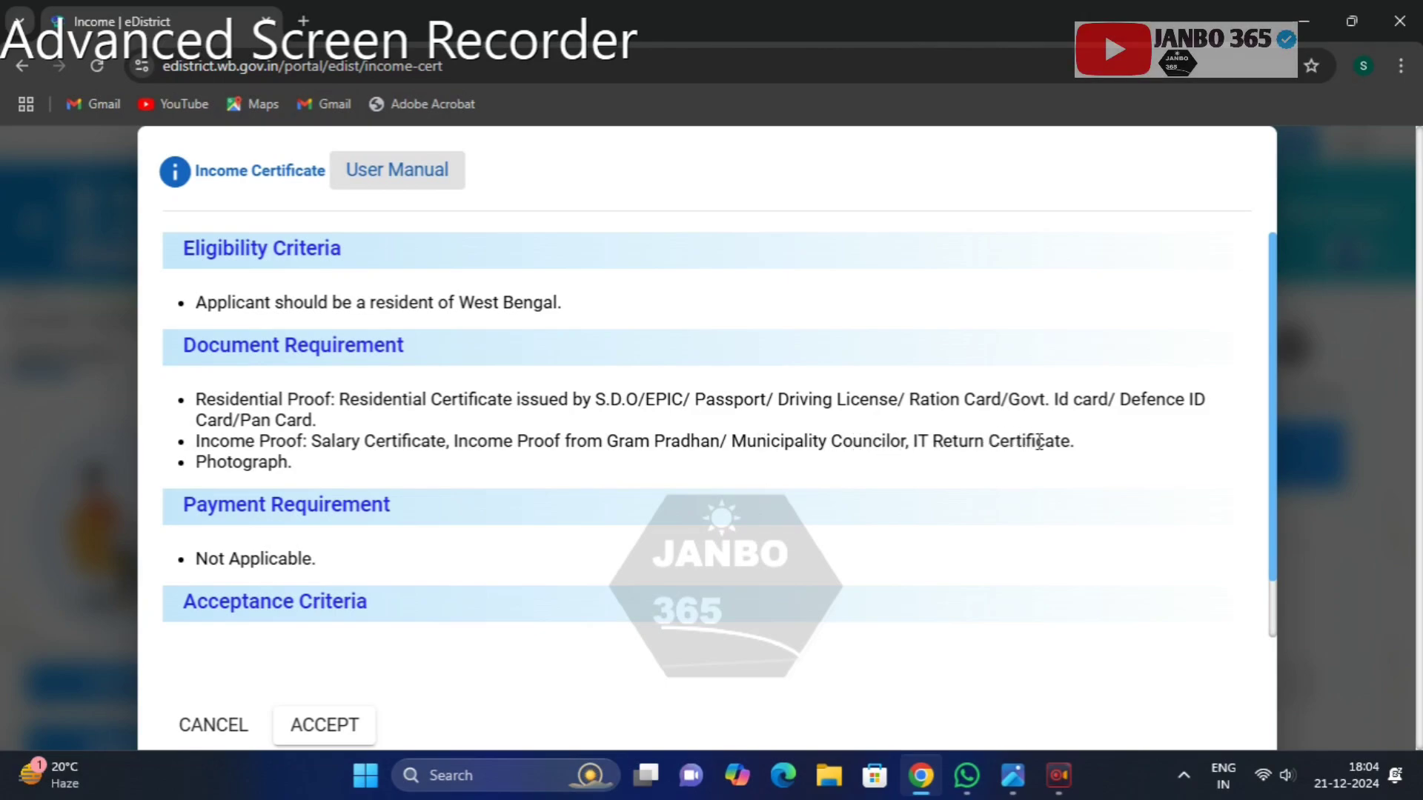
{"action": "scroll", "coordinate": [396, 508], "scroll_direction": "down", "scroll_amount": 1}
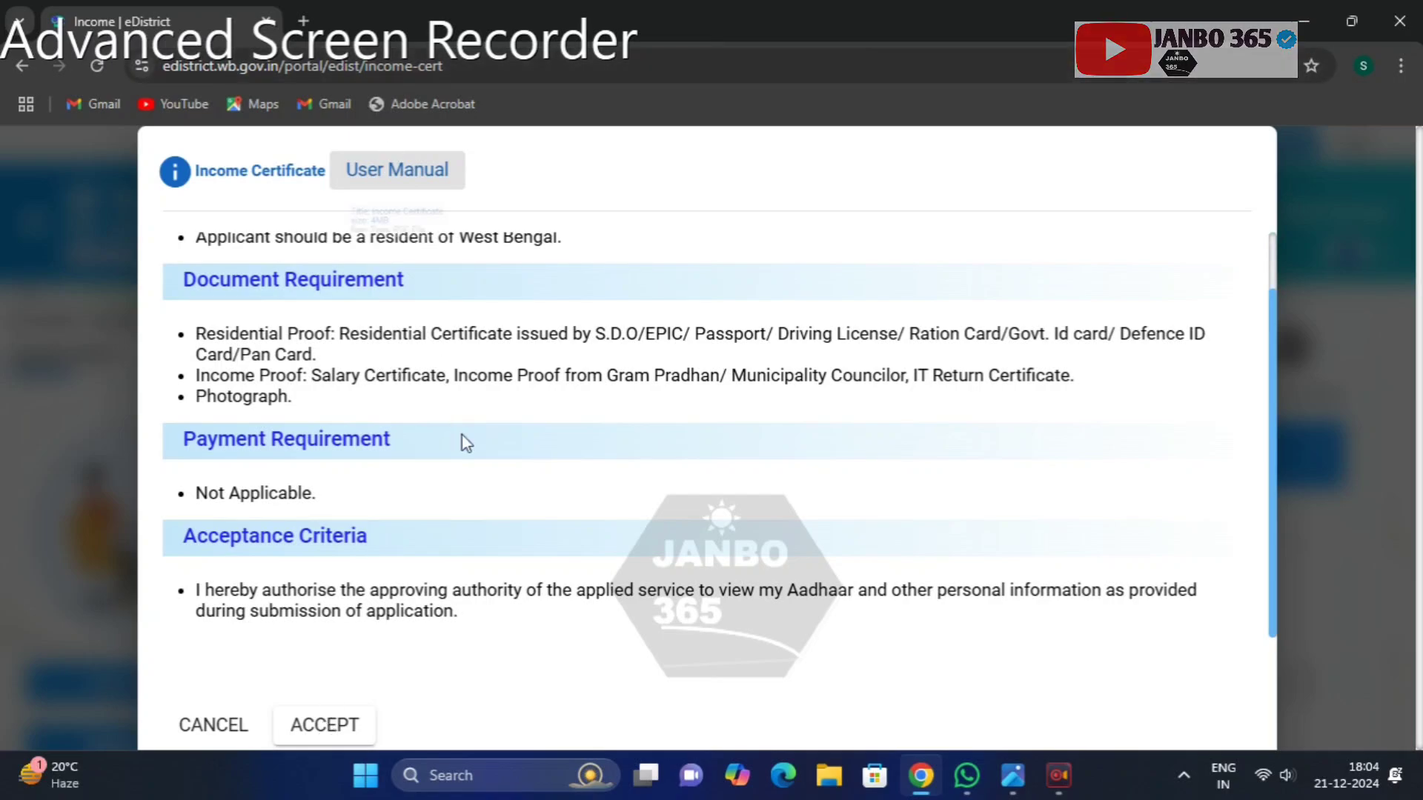
{"action": "scroll", "coordinate": [429, 467], "scroll_direction": "up", "scroll_amount": 1}
{"action": "scroll", "coordinate": [437, 599], "scroll_direction": "down", "scroll_amount": 1}
{"action": "left_click", "coordinate": [320, 724]}
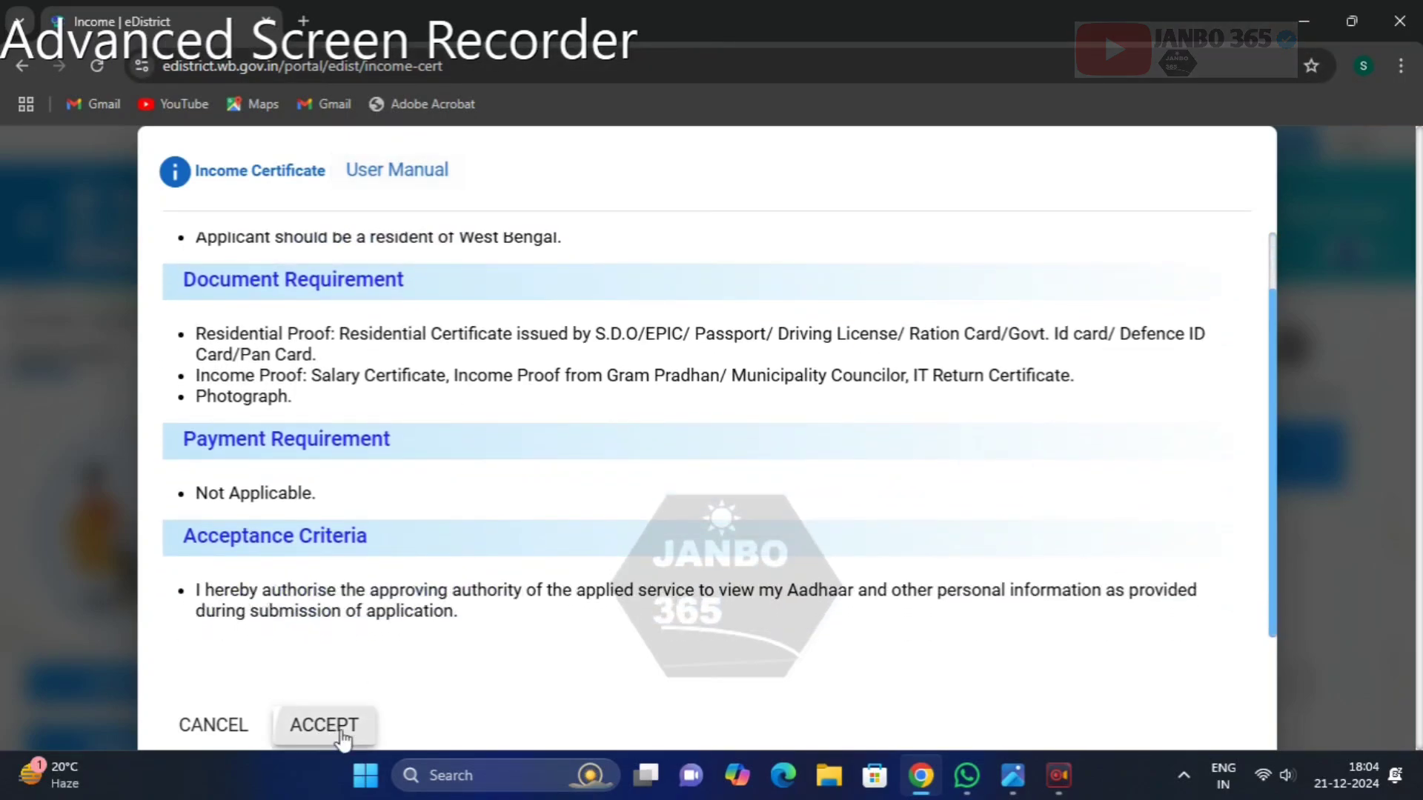
Choose salutation Mr. and enter the applicant's first name and last name.
{"action": "left_click", "coordinate": [540, 538]}
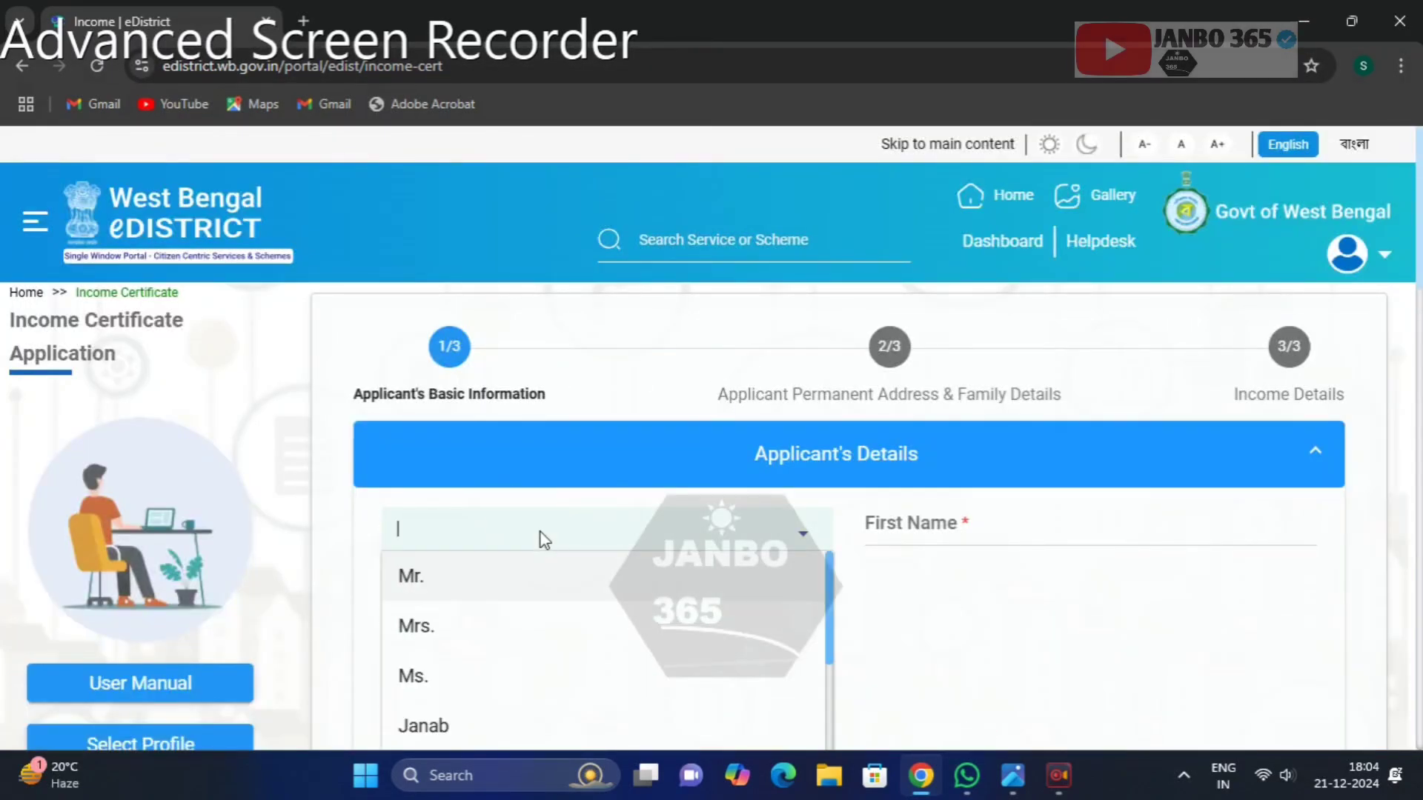
{"action": "scroll", "coordinate": [967, 569], "scroll_direction": "down", "scroll_amount": 3}
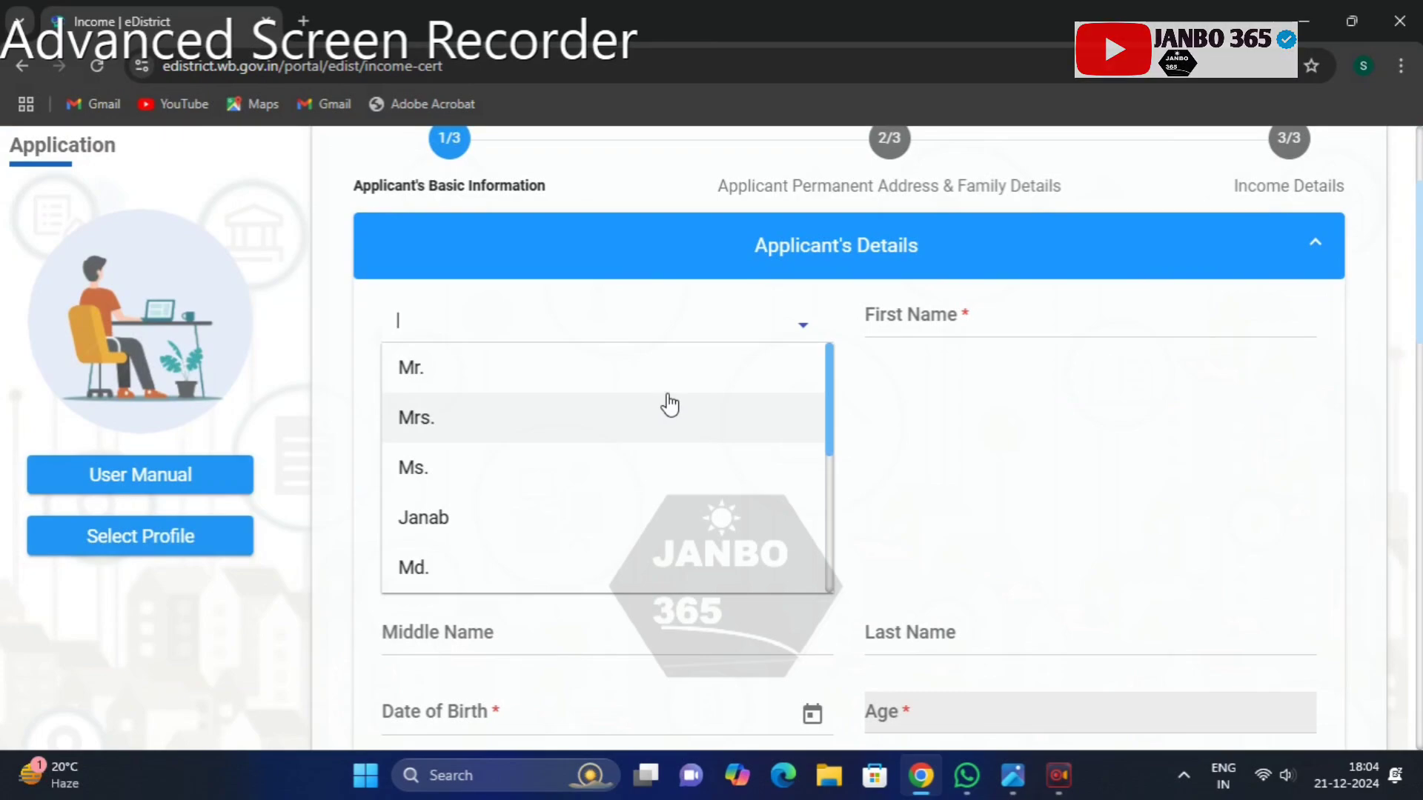
{"action": "left_click", "coordinate": [493, 371]}
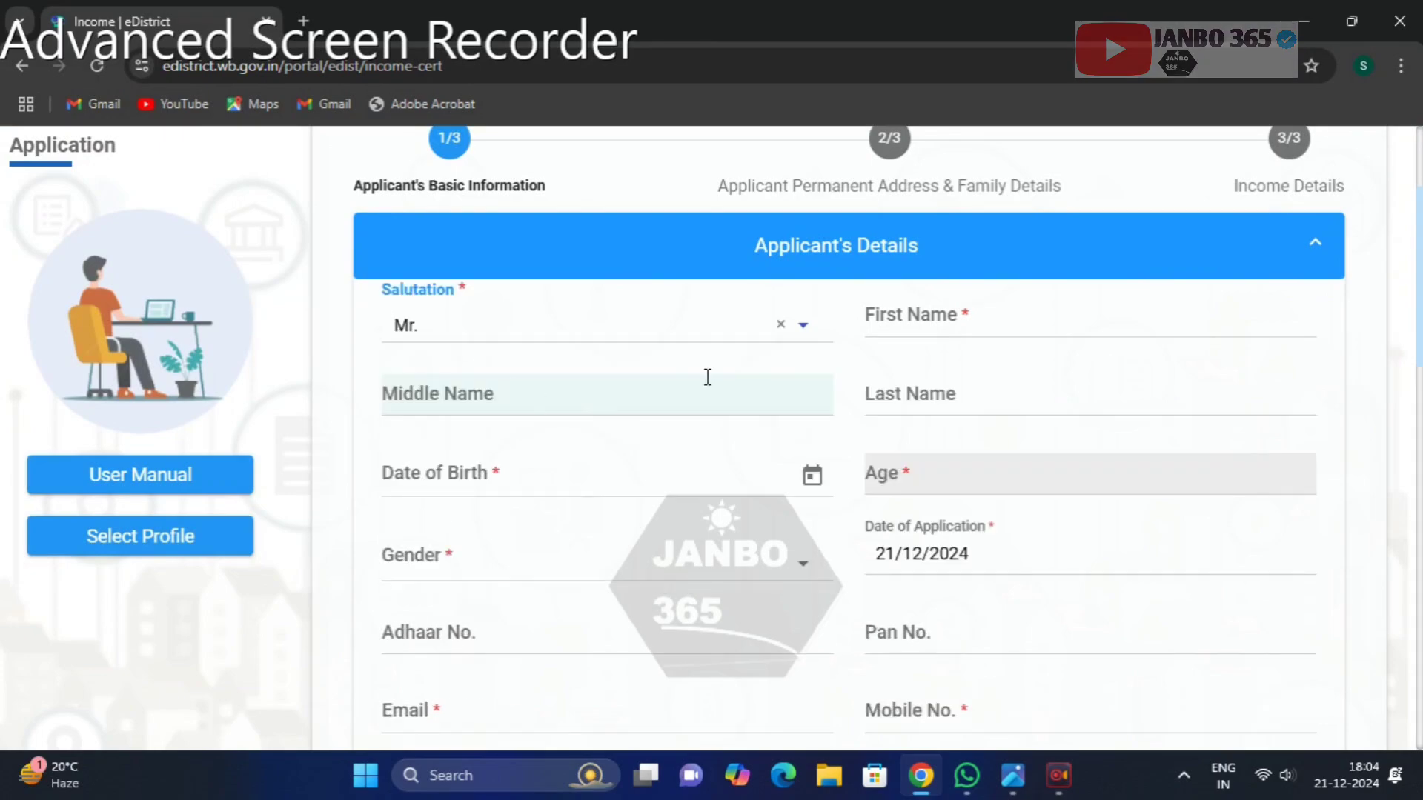
{"action": "left_click", "coordinate": [917, 312]}
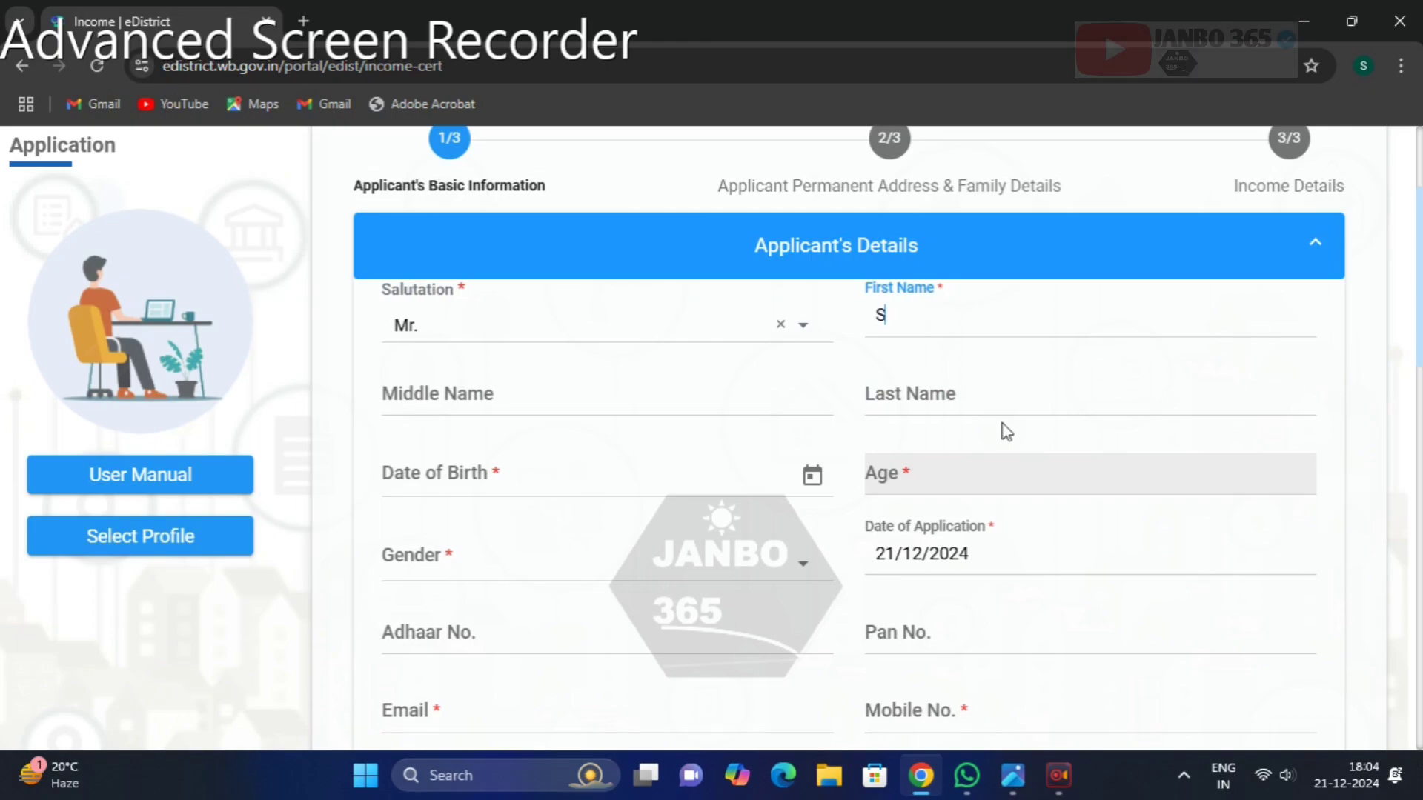
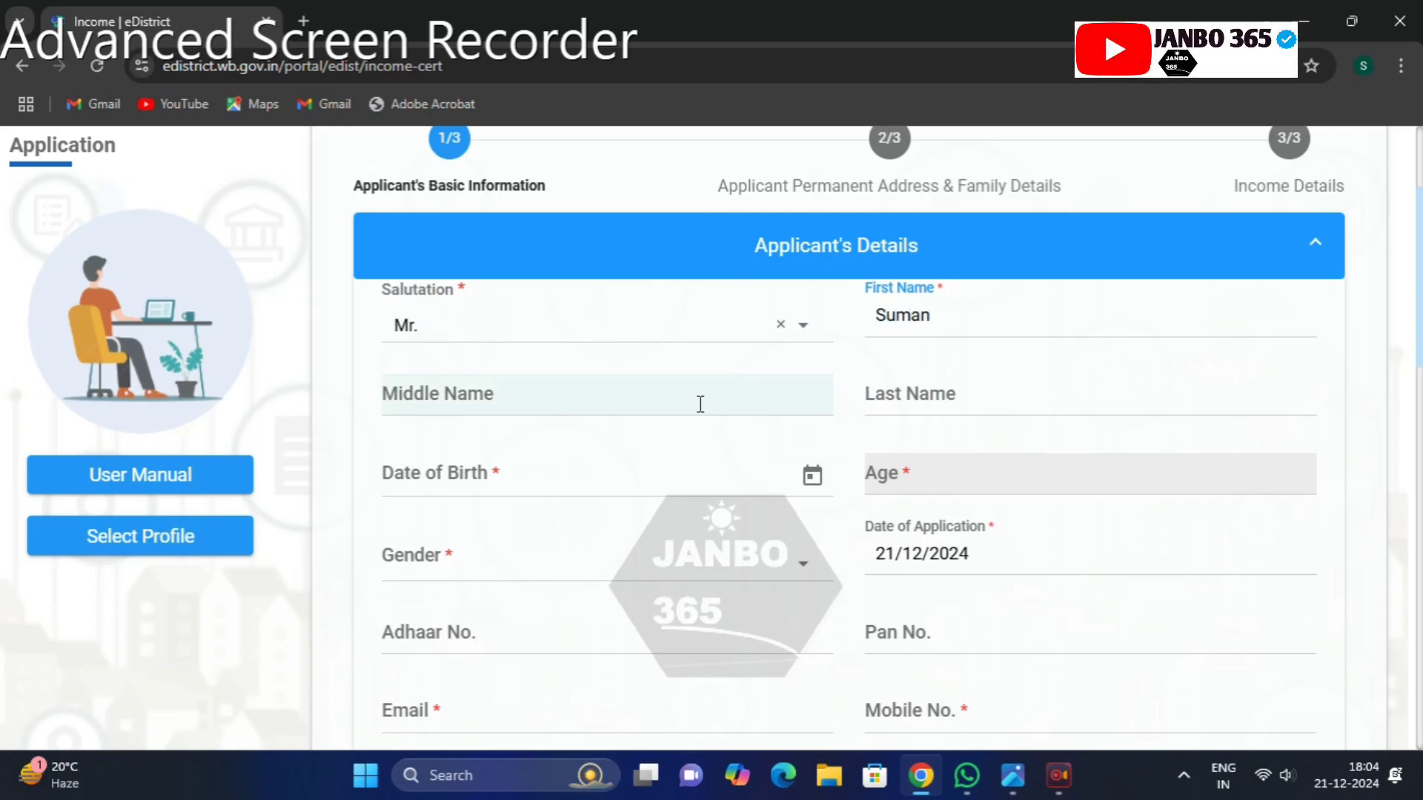
{"action": "left_click", "coordinate": [959, 377]}
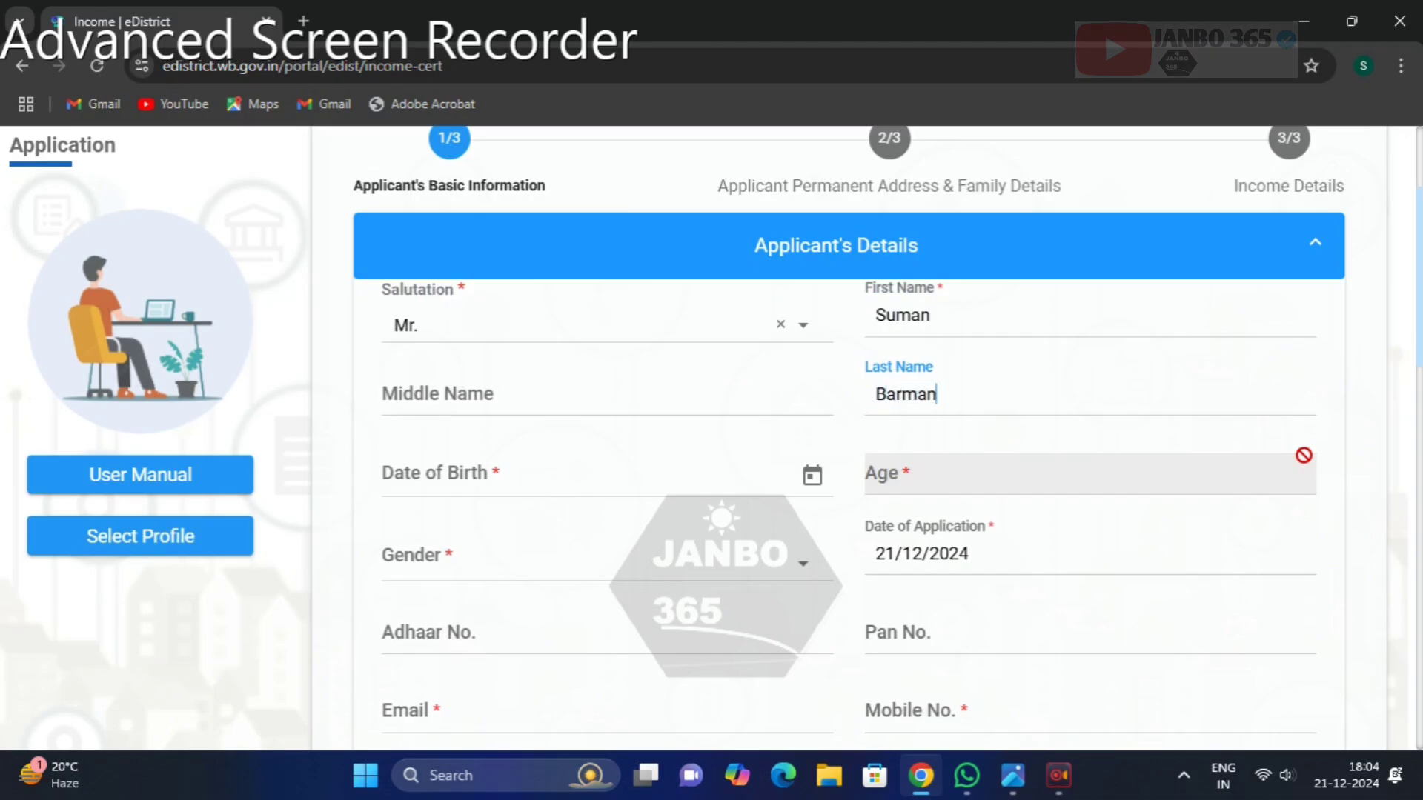
Pick the applicant's birth year, month and day in the Date of Birth calendar.
{"action": "left_click", "coordinate": [812, 477]}
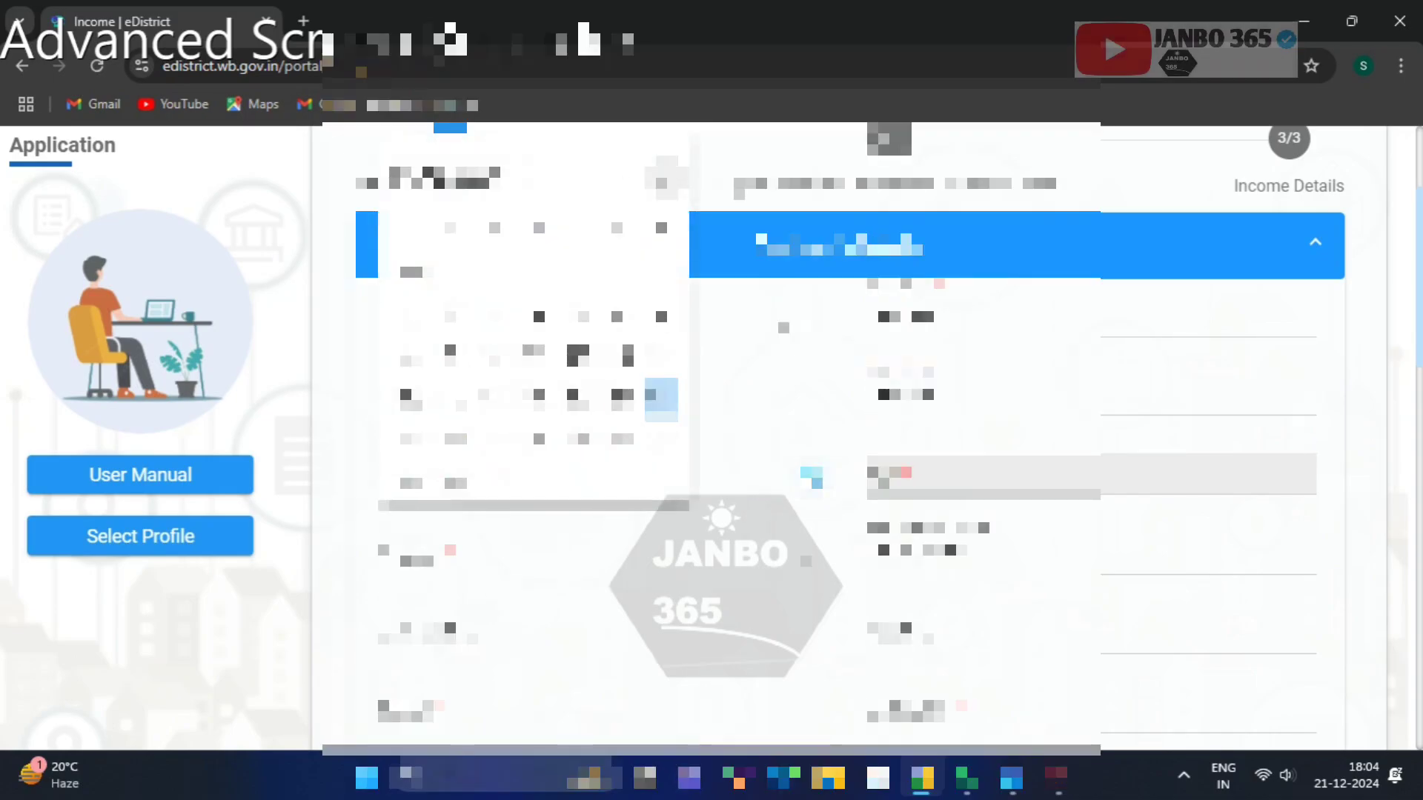
{"action": "left_click", "coordinate": [485, 182]}
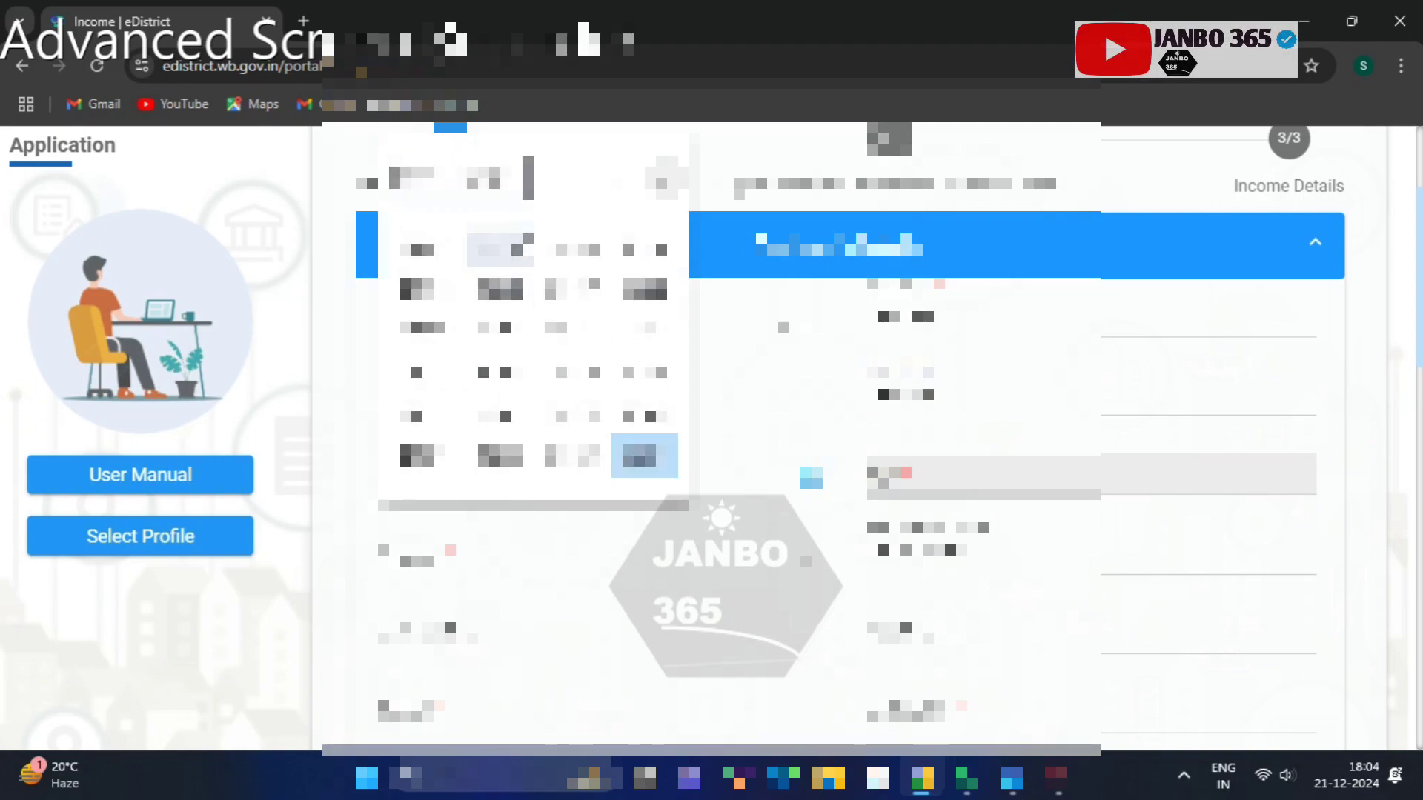
{"action": "left_click", "coordinate": [423, 249]}
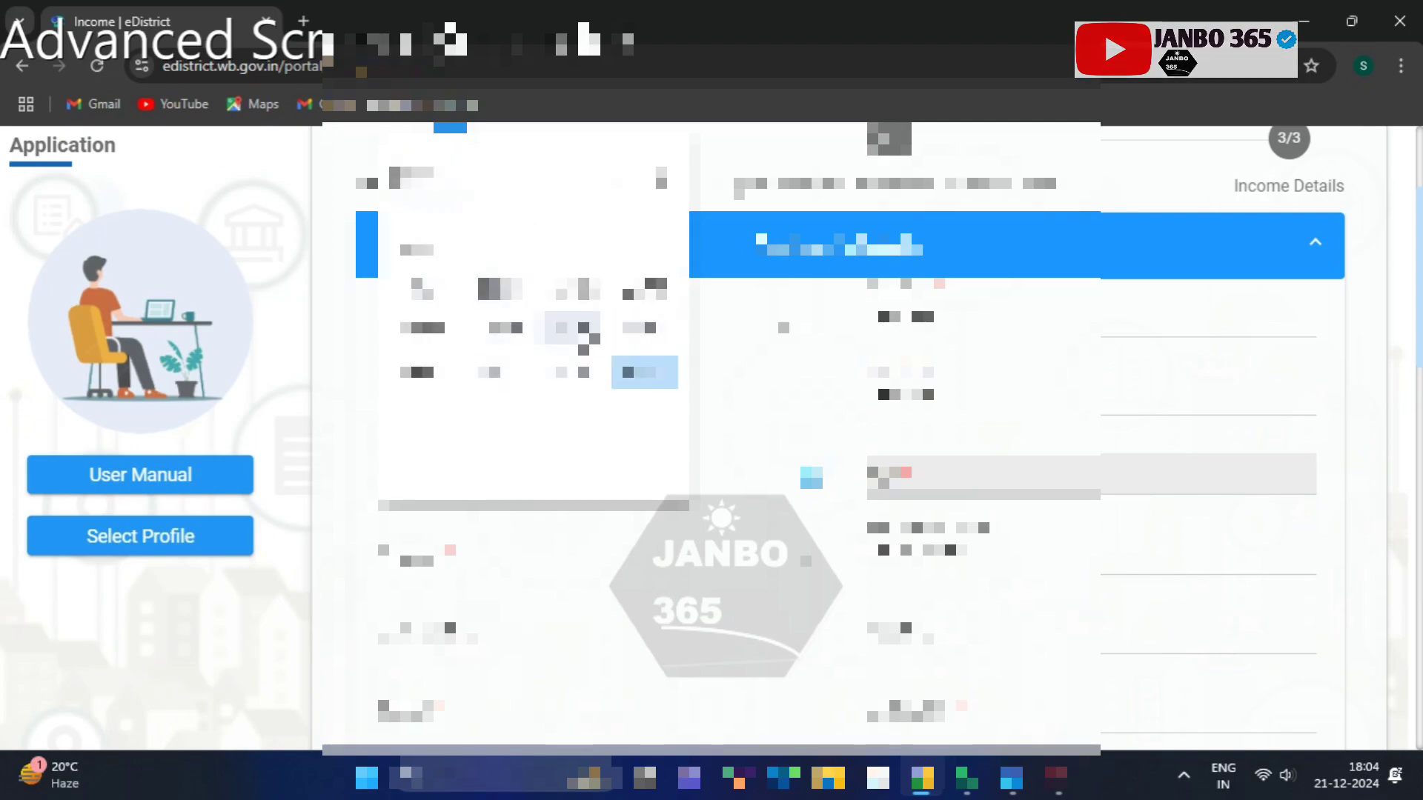
{"action": "left_click", "coordinate": [643, 329]}
{"action": "left_click", "coordinate": [656, 322]}
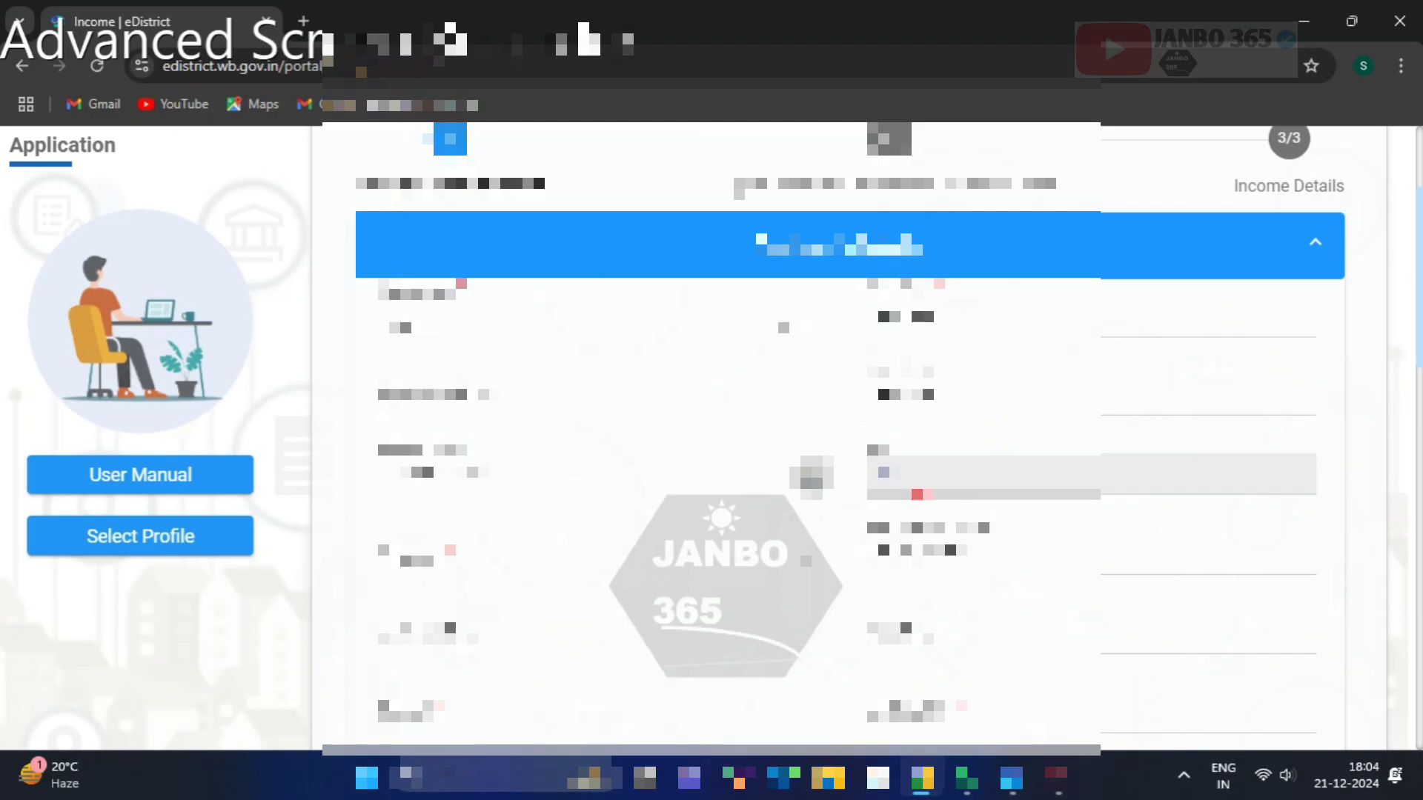
Set the applicant's gender to Male.
{"action": "scroll", "coordinate": [760, 339], "scroll_direction": "down", "scroll_amount": 3}
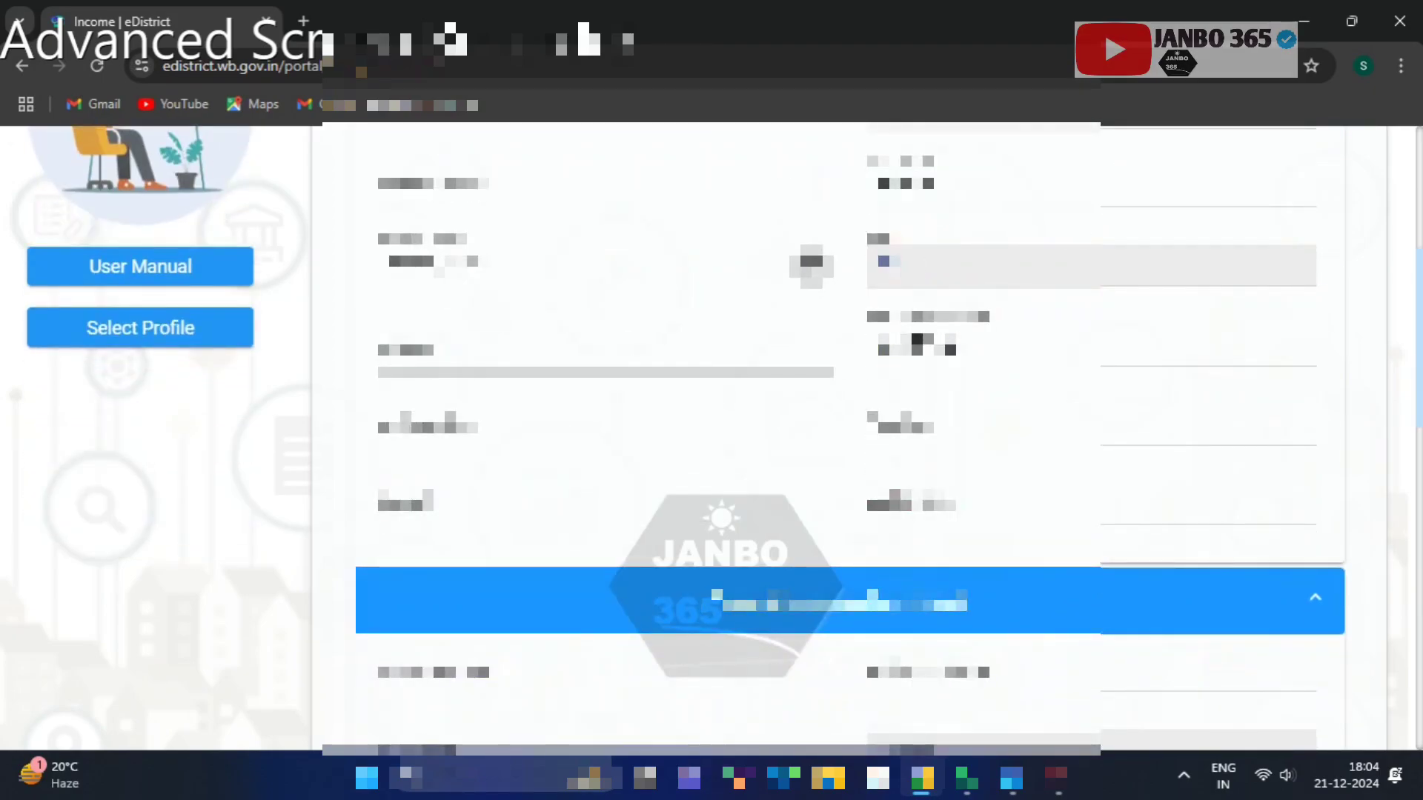
{"action": "left_click", "coordinate": [587, 372]}
{"action": "left_click", "coordinate": [589, 406]}
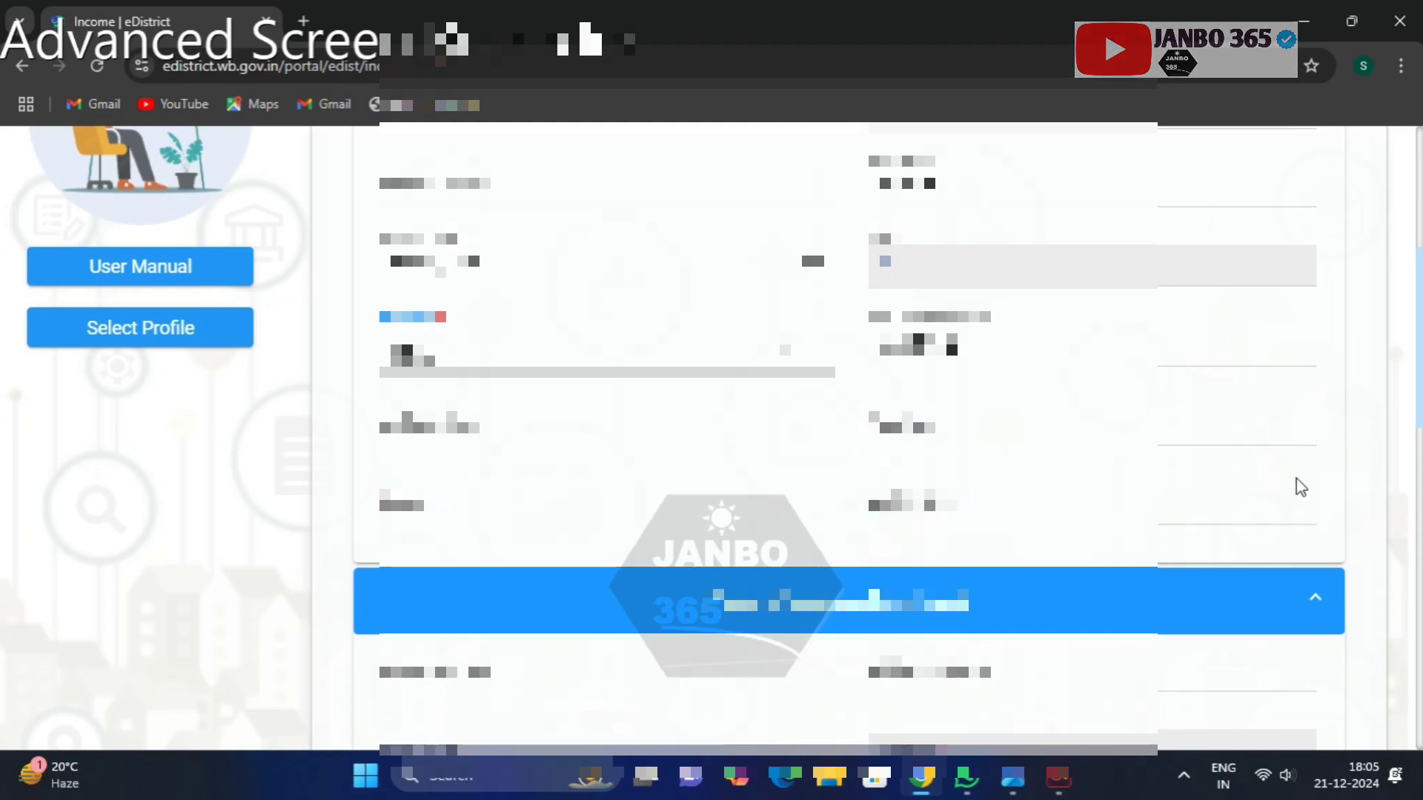
Verify the applicant's mobile number by requesting and entering the one-time code.
{"action": "left_click", "coordinate": [1073, 787]}
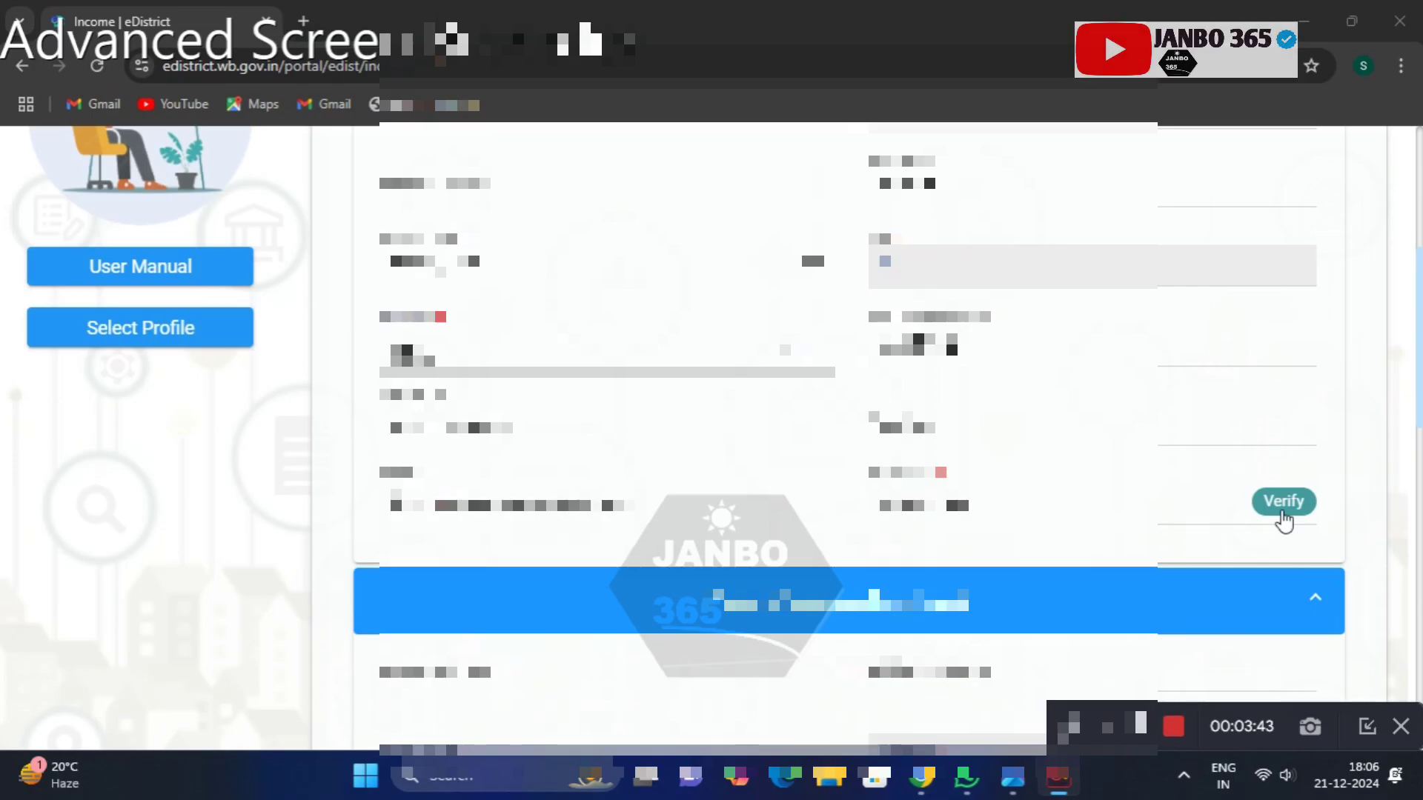
{"action": "left_click", "coordinate": [1283, 518]}
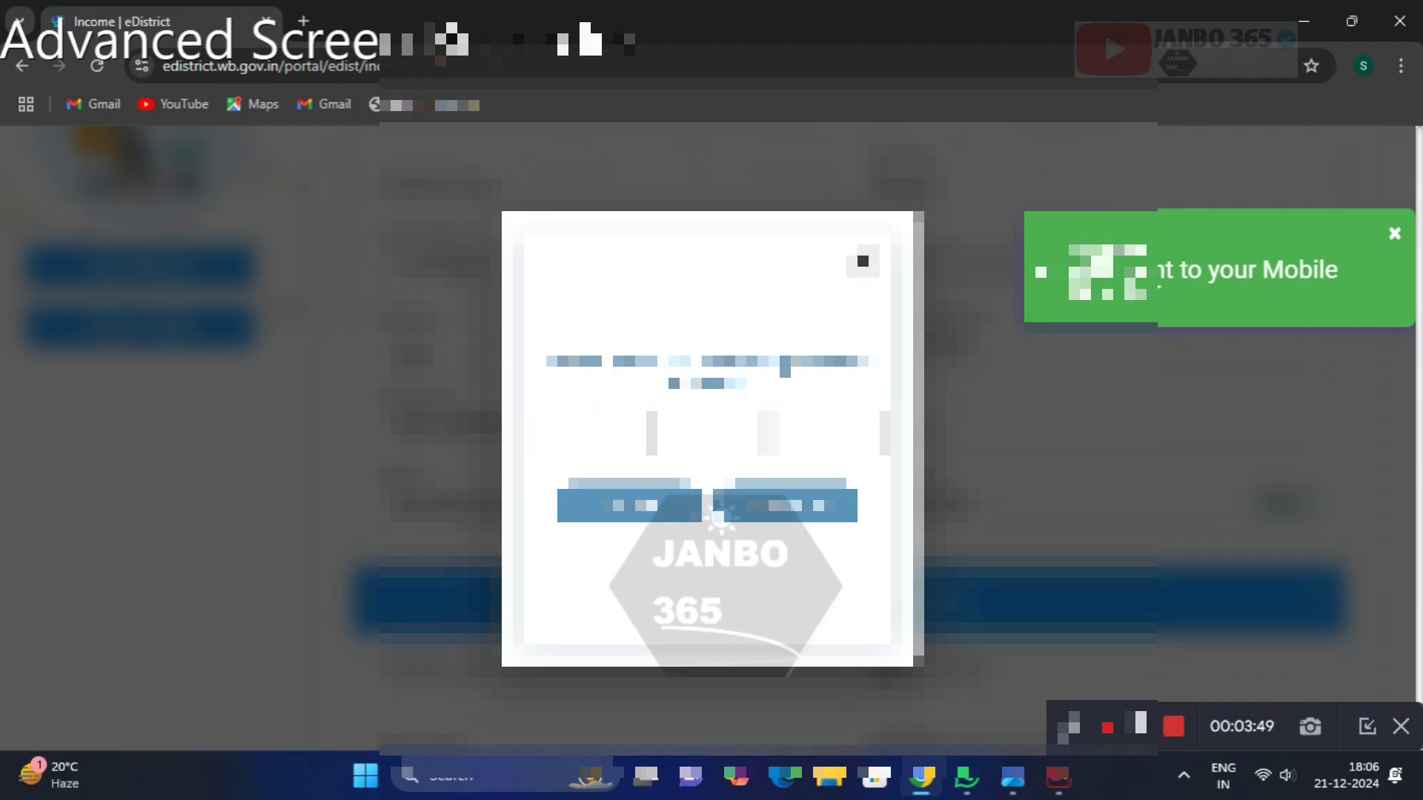
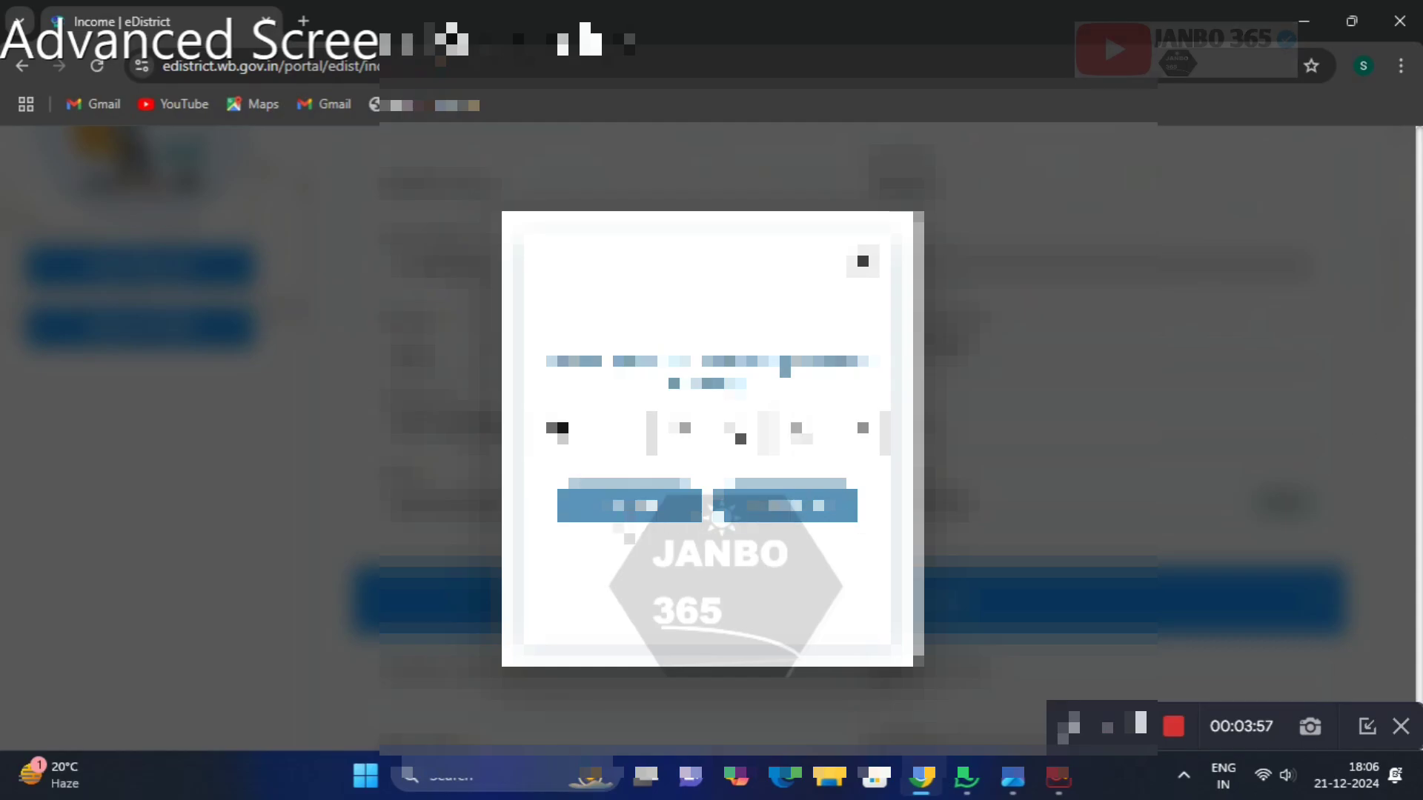
{"action": "left_click", "coordinate": [628, 511]}
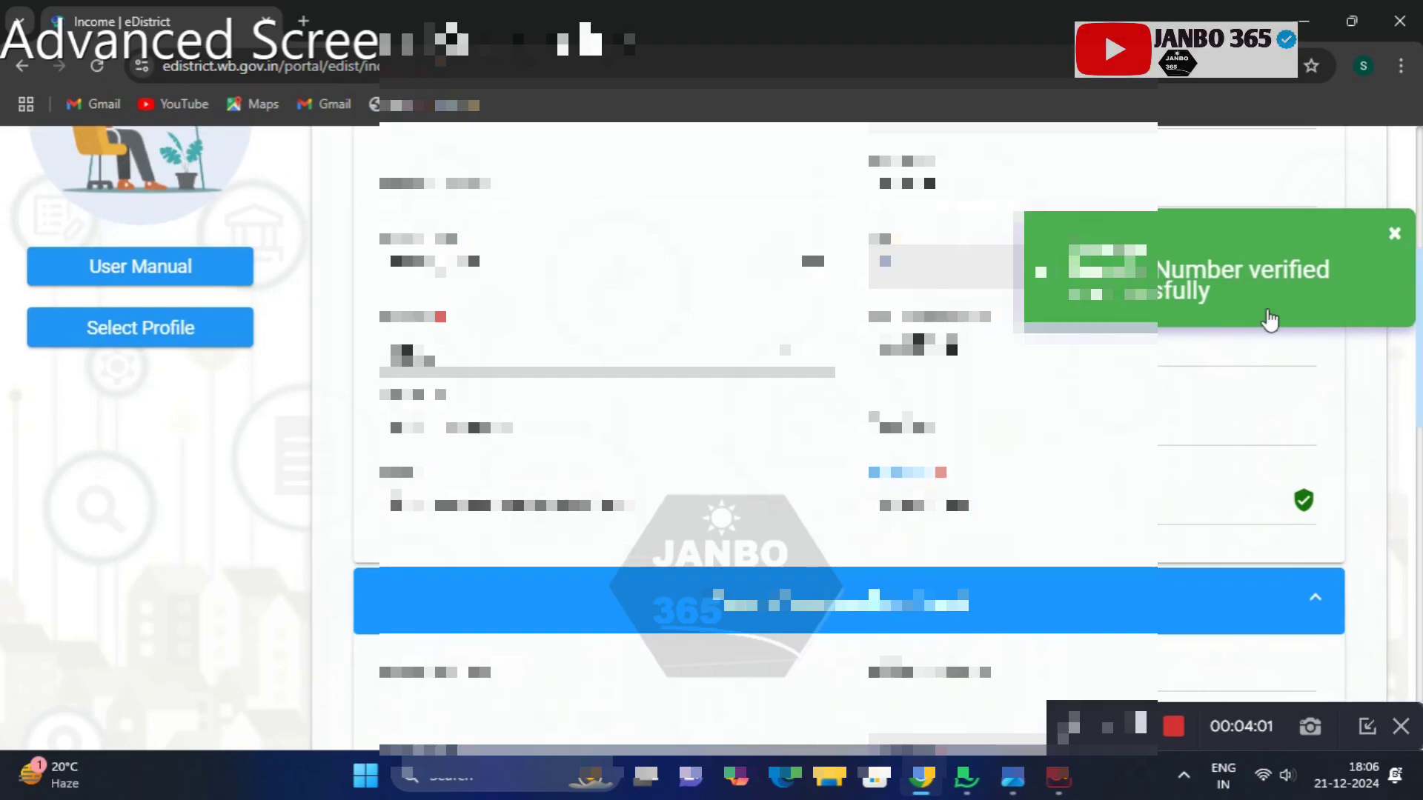
In the address section, enter 'na' and '7' into two address text fields.
{"action": "scroll", "coordinate": [1269, 649], "scroll_direction": "down", "scroll_amount": 3}
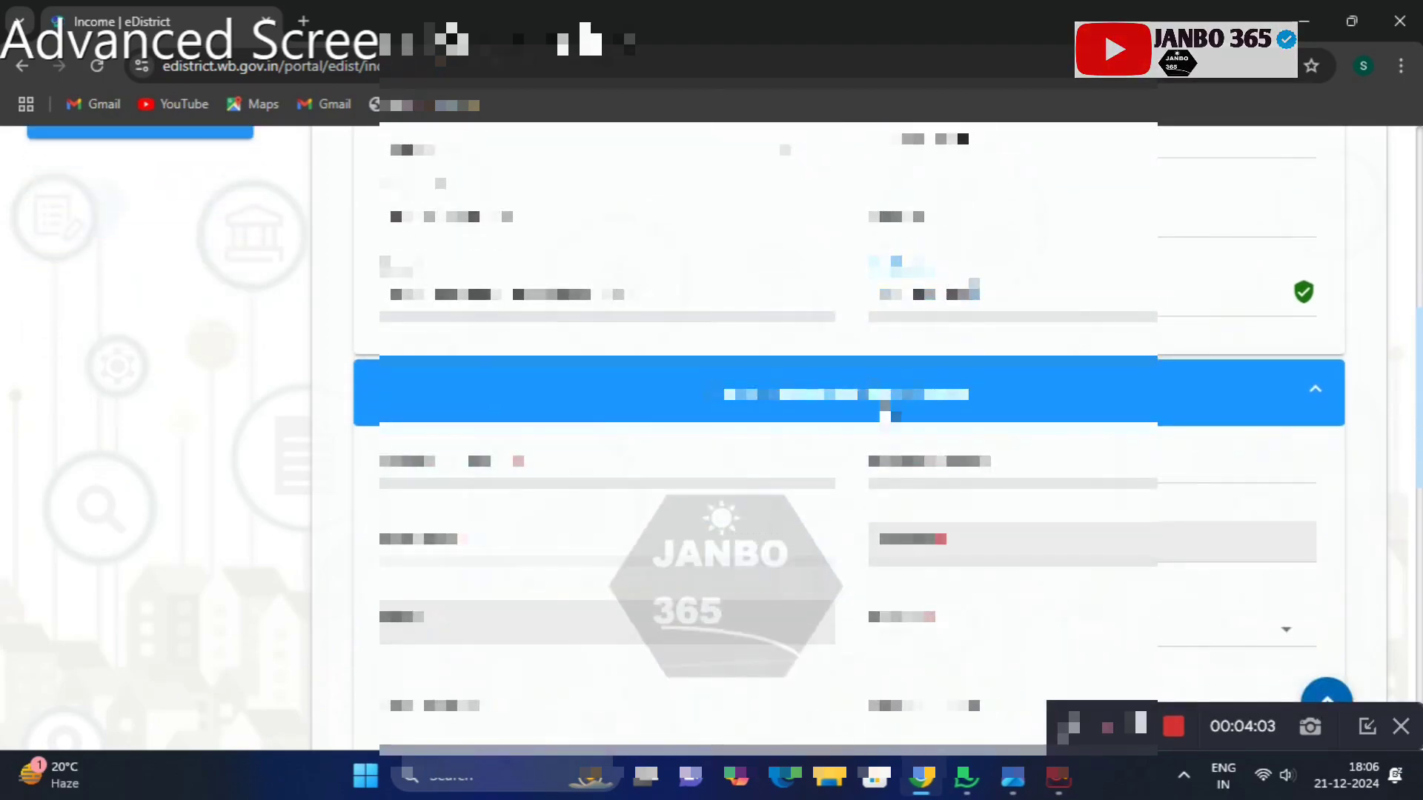
{"action": "scroll", "coordinate": [847, 437], "scroll_direction": "down", "scroll_amount": 2}
{"action": "scroll", "coordinate": [848, 437], "scroll_direction": "down", "scroll_amount": 2}
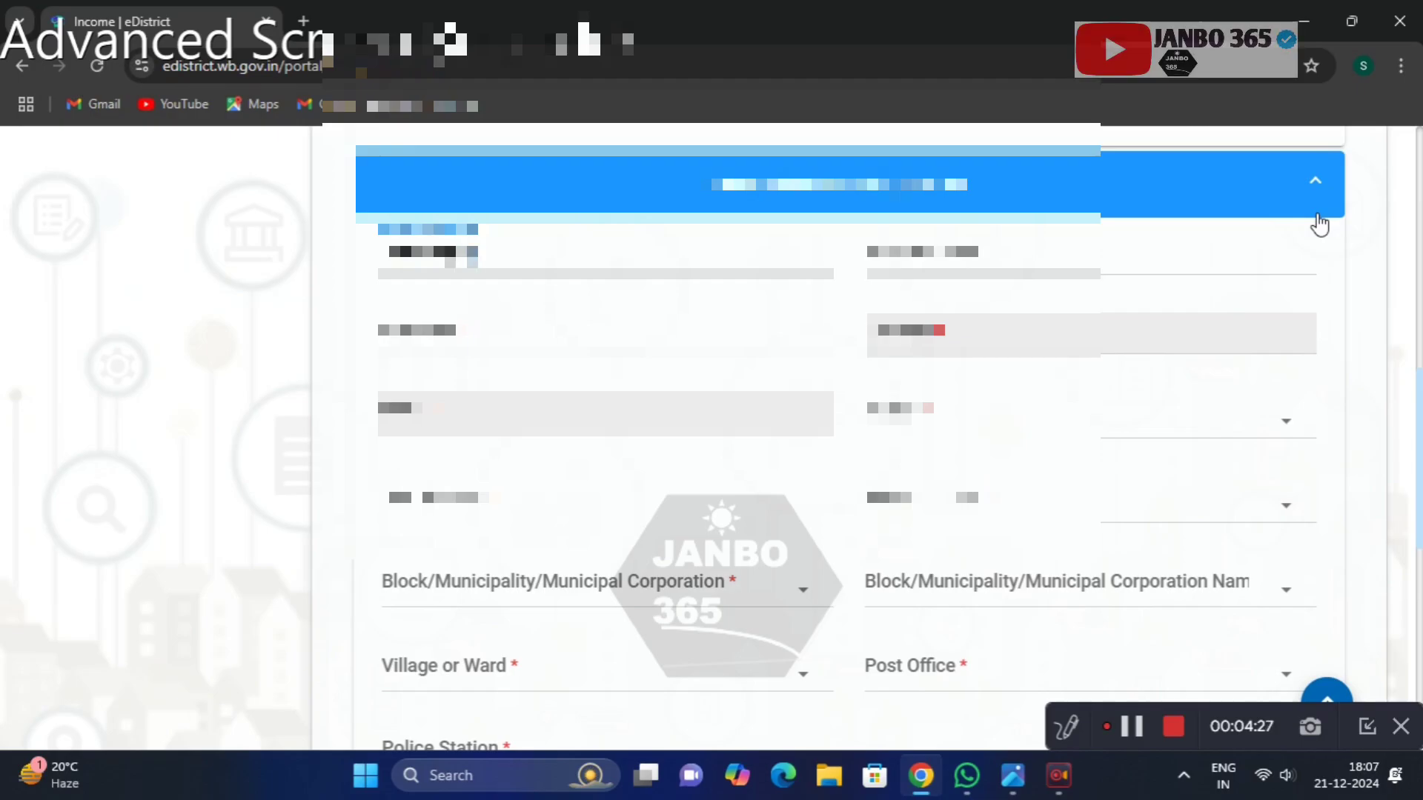
{"action": "left_click", "coordinate": [1065, 237]}
{"action": "scroll", "coordinate": [1064, 255], "scroll_direction": "up", "scroll_amount": 2}
{"action": "scroll", "coordinate": [1063, 260], "scroll_direction": "down", "scroll_amount": 3}
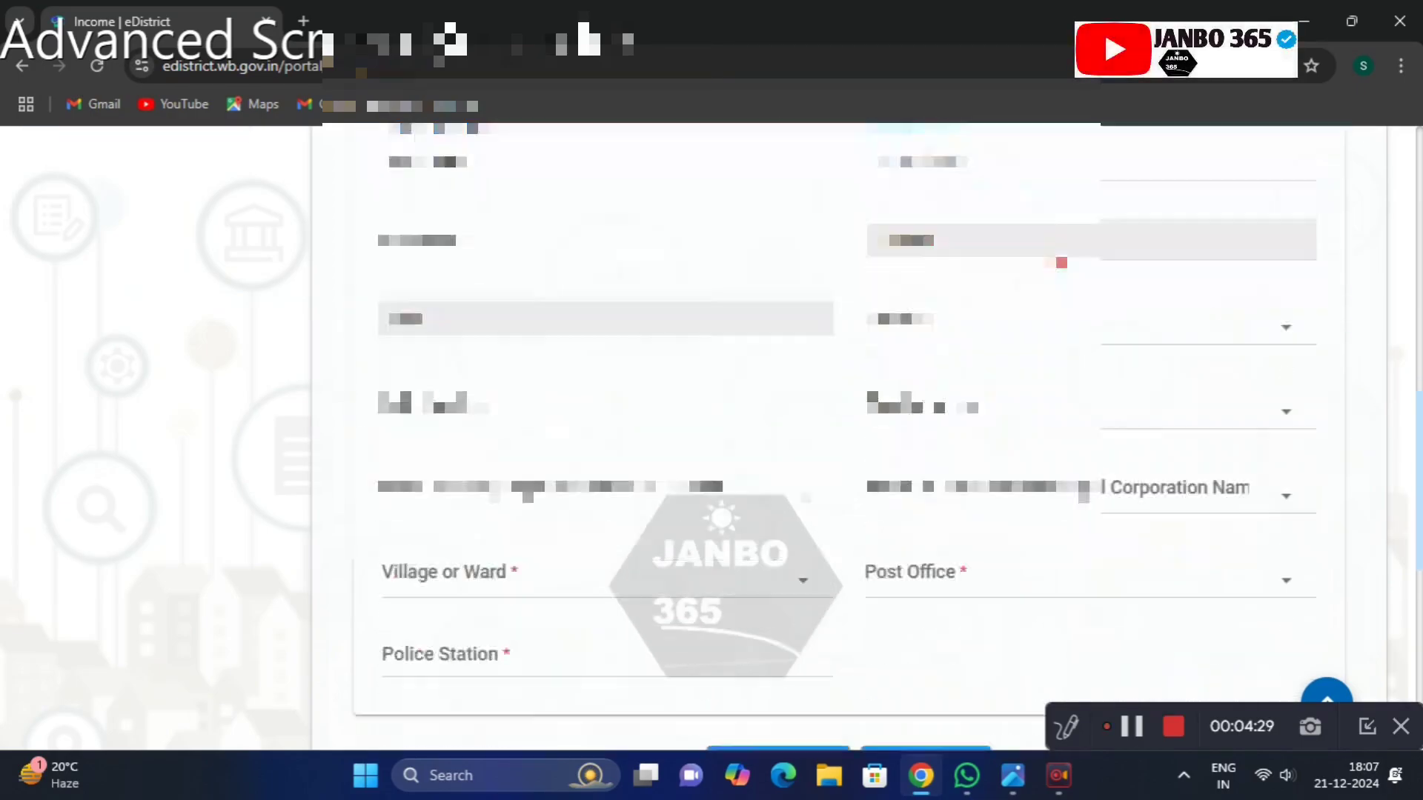
{"action": "type", "text": "na"}
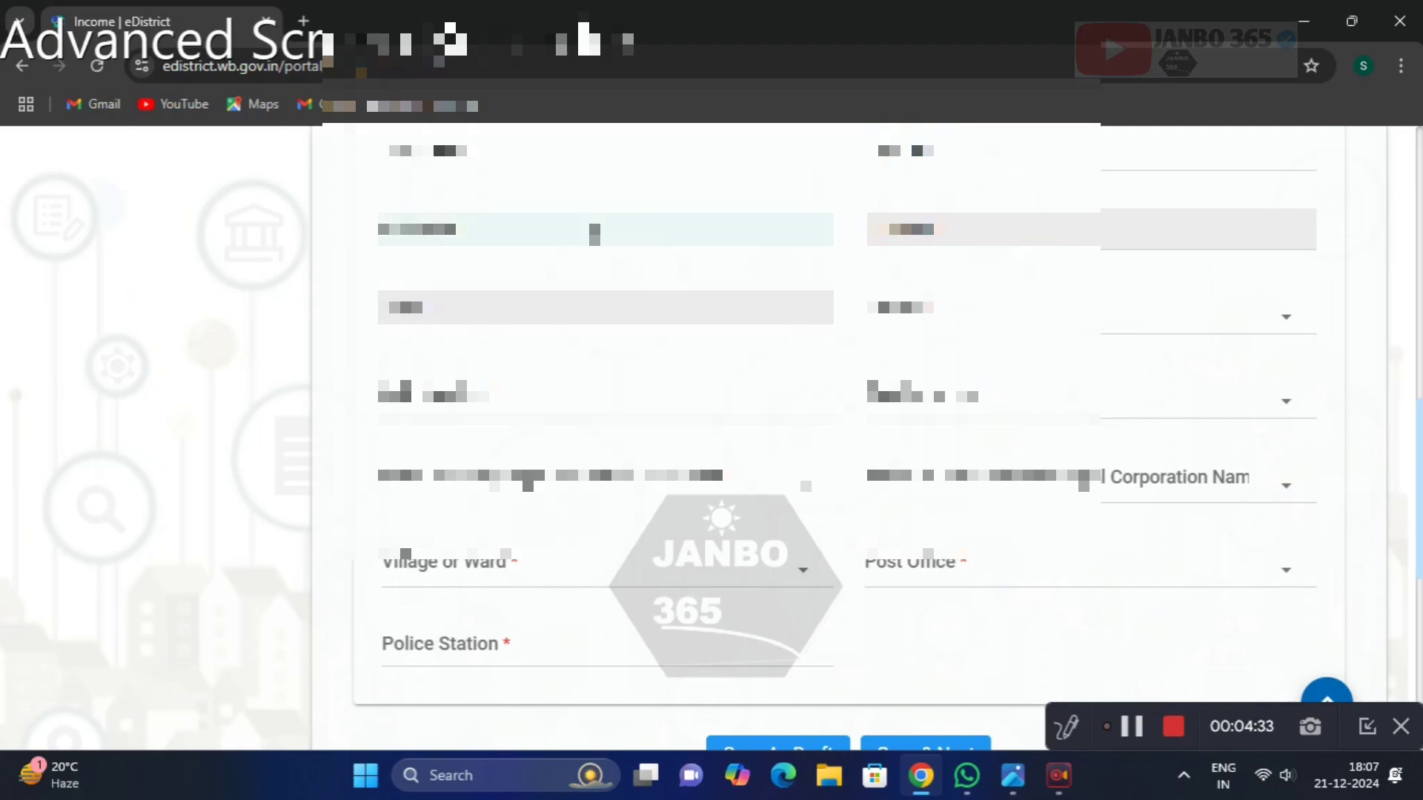
{"action": "left_click", "coordinate": [594, 232]}
{"action": "type", "text": "7"}
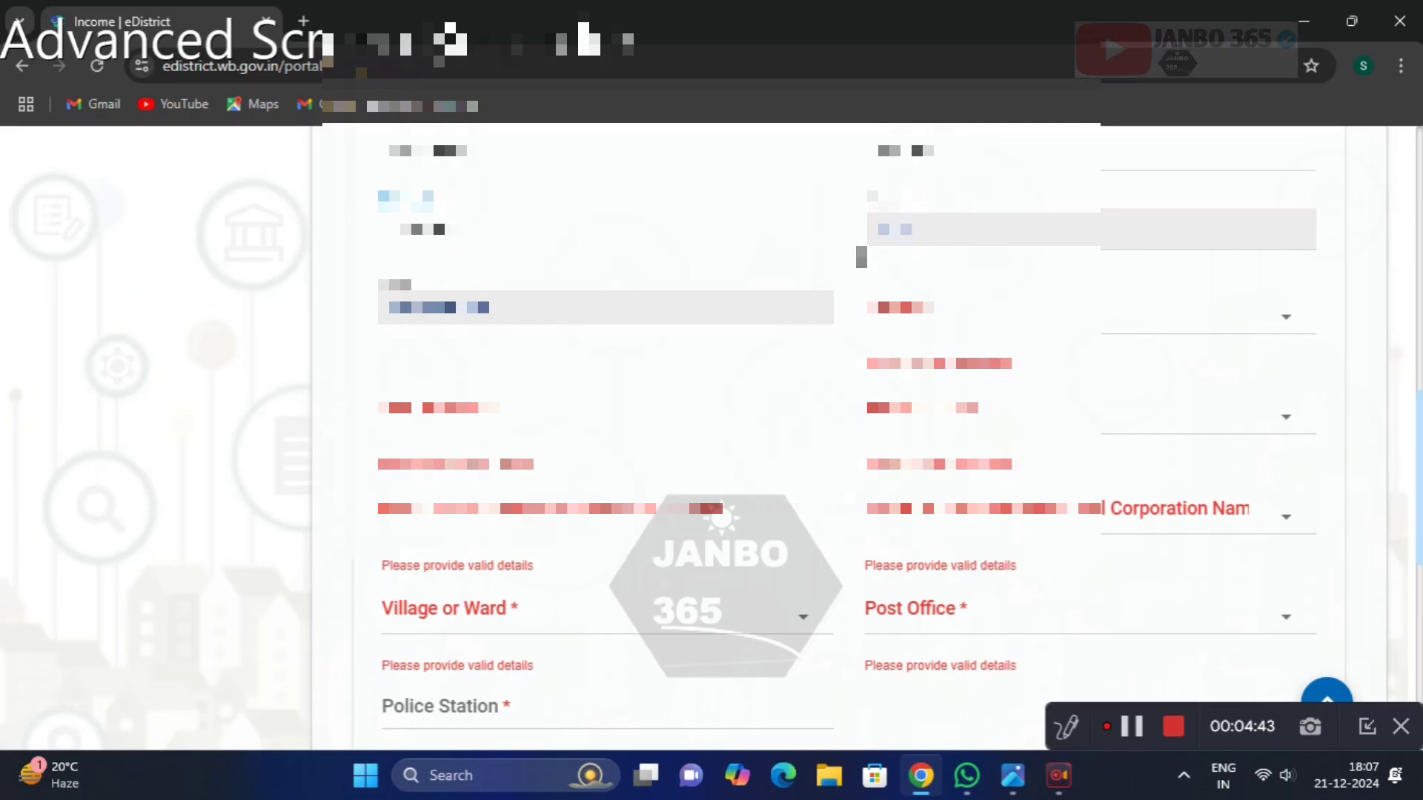
Pick the first option in the first address dropdown and choose the applicant's sub-division.
{"action": "left_click", "coordinate": [1015, 317]}
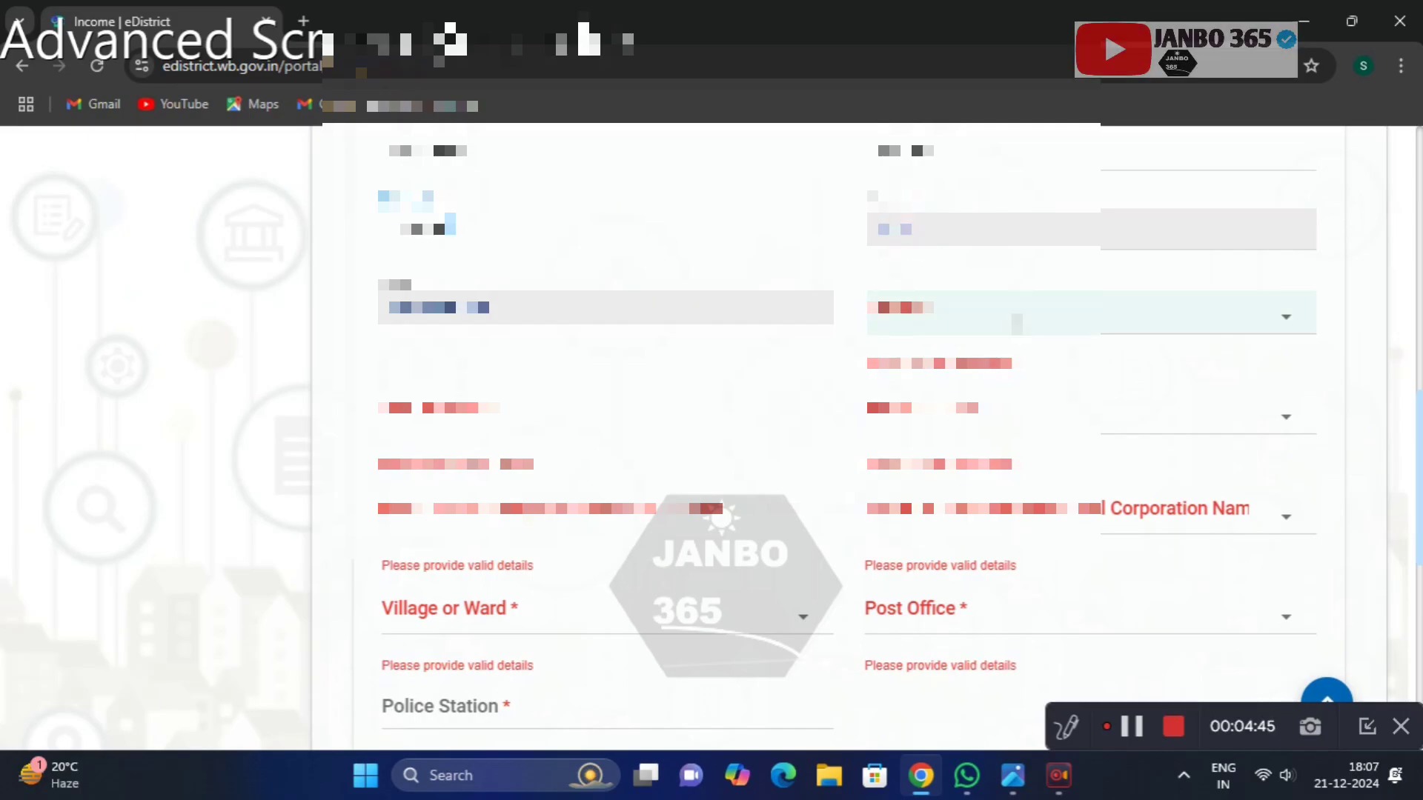
{"action": "left_click", "coordinate": [971, 366]}
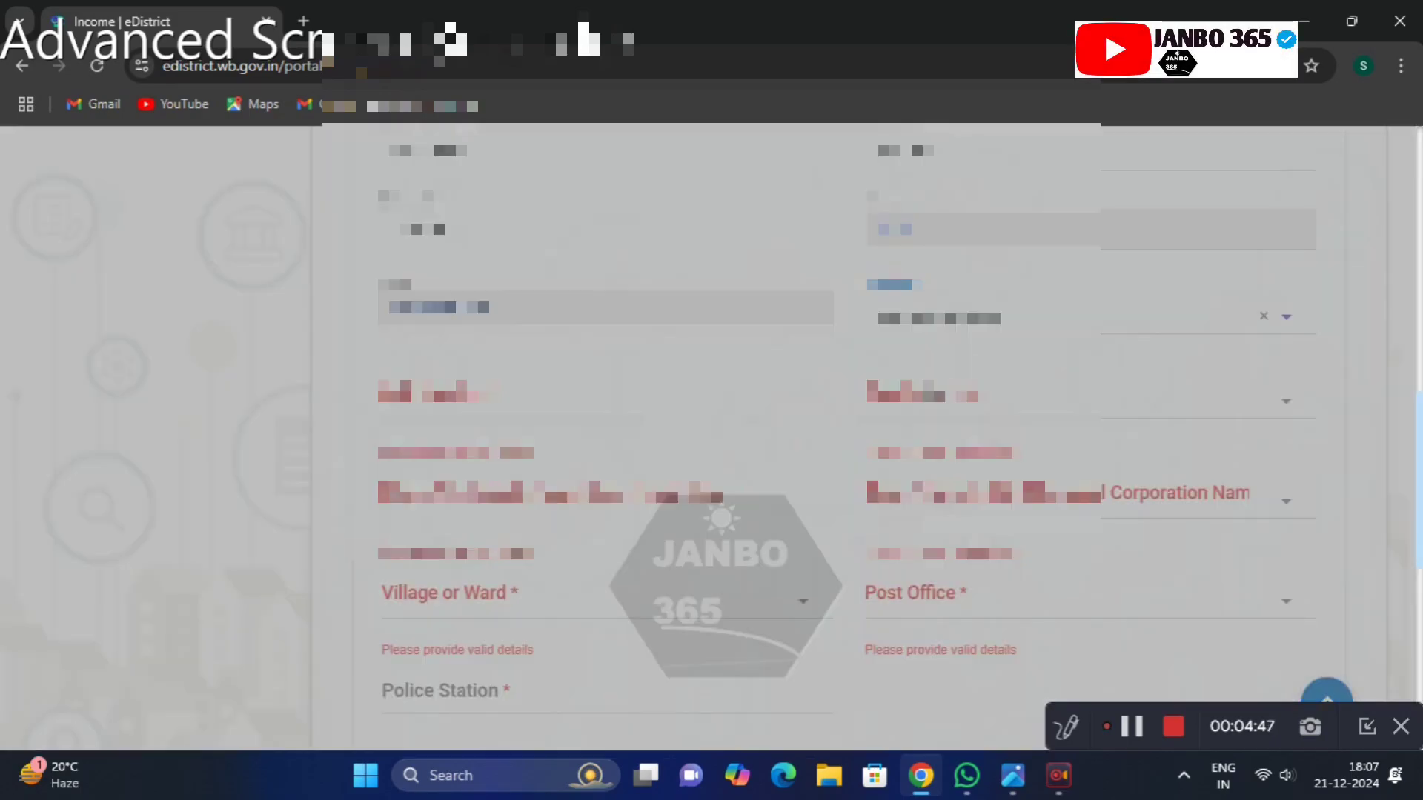
{"action": "left_click", "coordinate": [636, 413]}
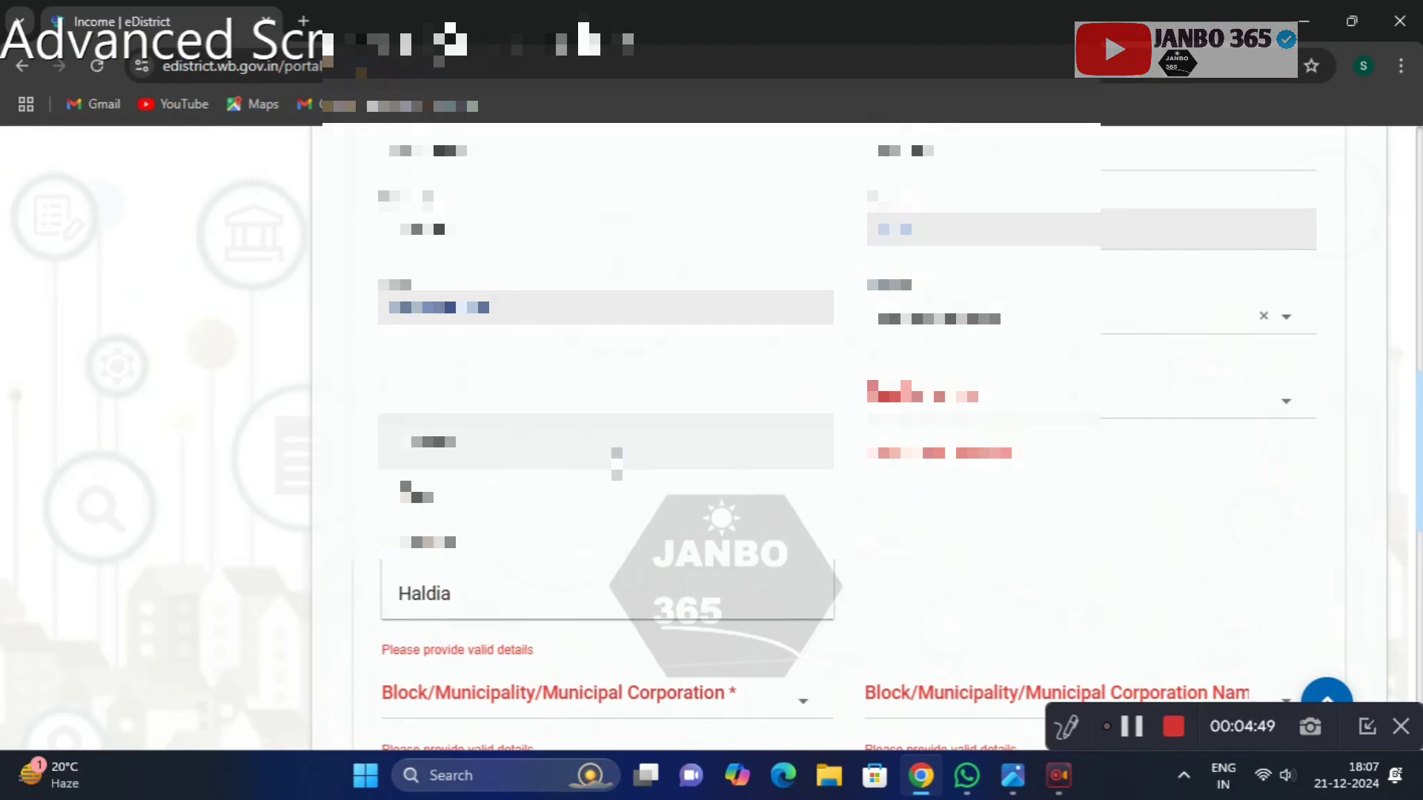
{"action": "left_click", "coordinate": [572, 561]}
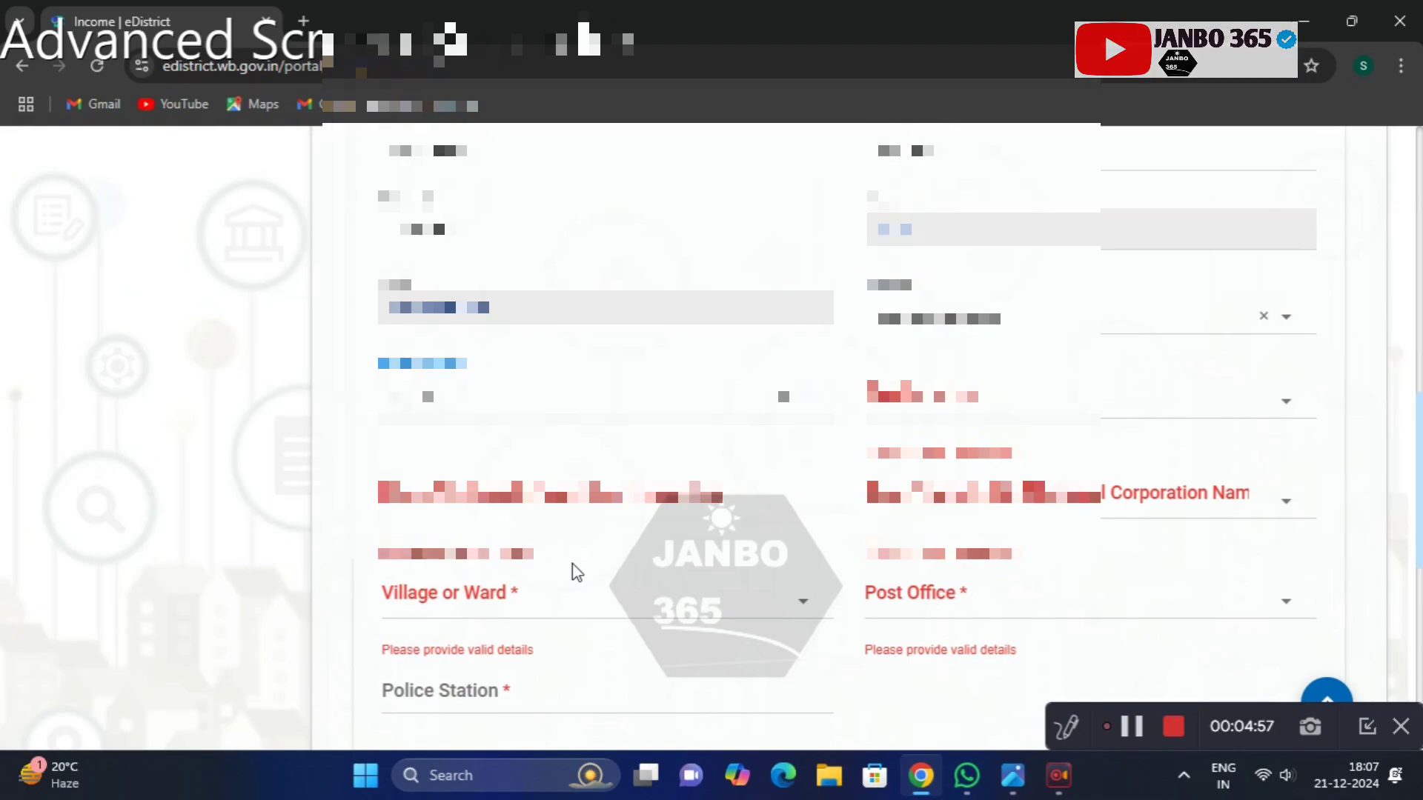
Set the address area to Rural with Block as the local body type.
{"action": "left_click", "coordinate": [1035, 405]}
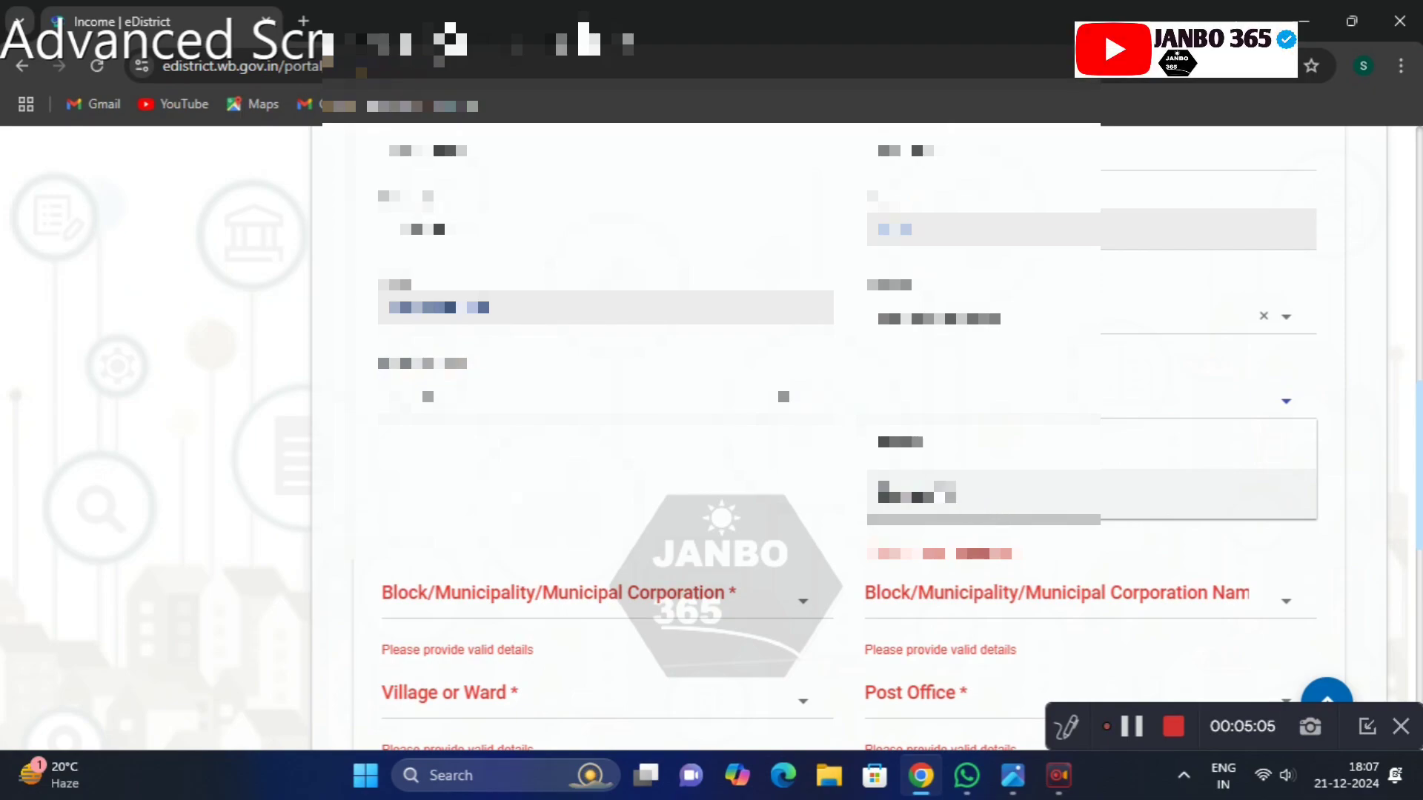
{"action": "left_click", "coordinate": [945, 492]}
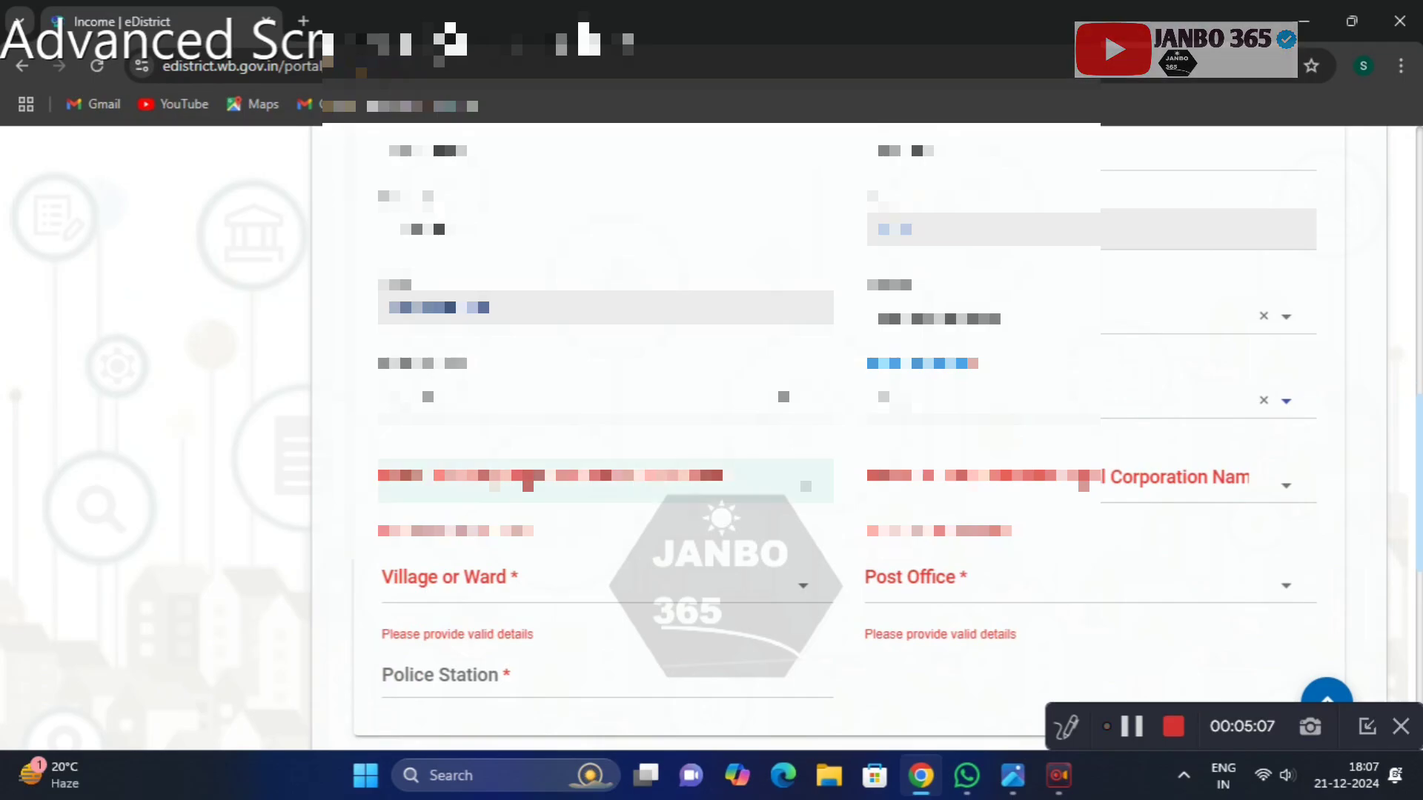
{"action": "left_click", "coordinate": [692, 496]}
{"action": "left_click", "coordinate": [528, 532]}
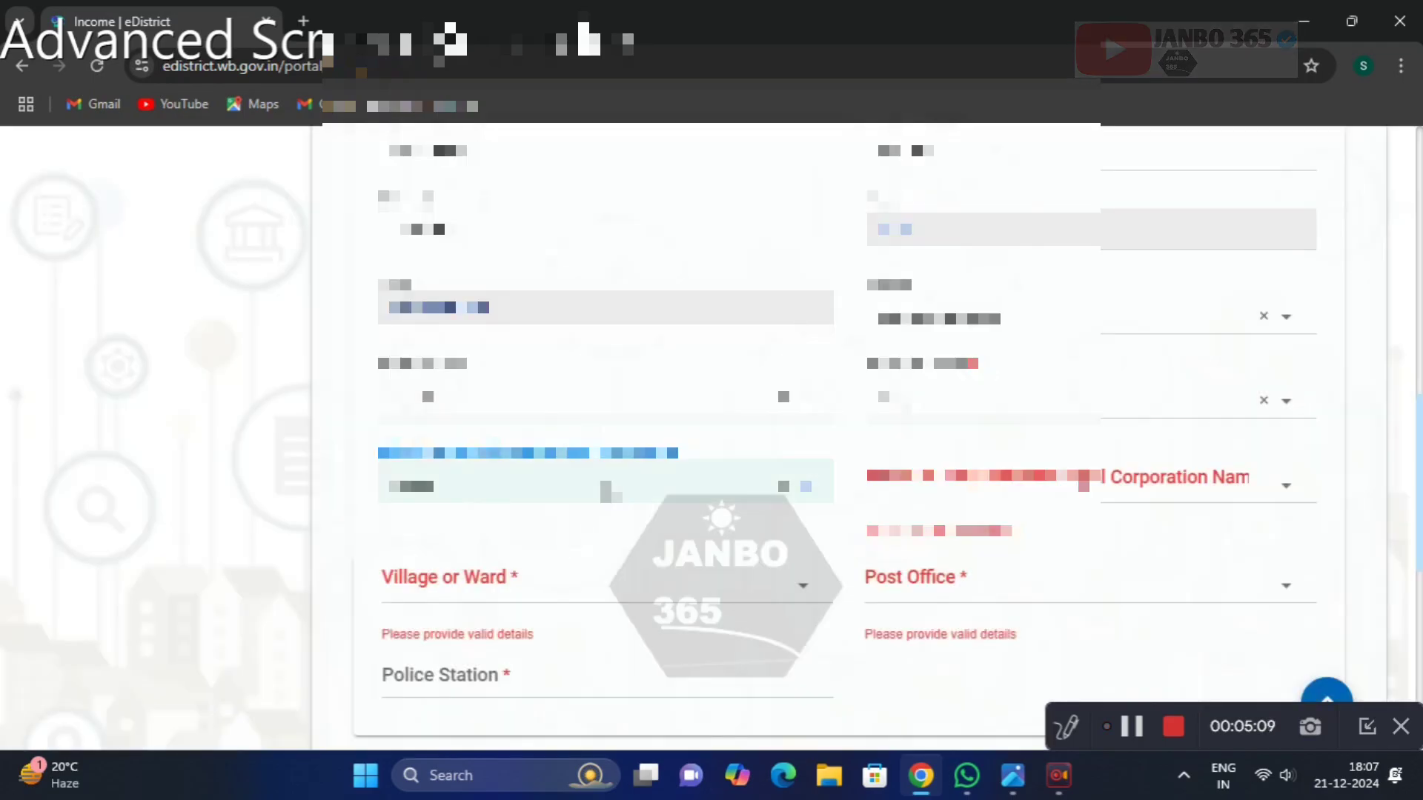
{"action": "left_click", "coordinate": [604, 485]}
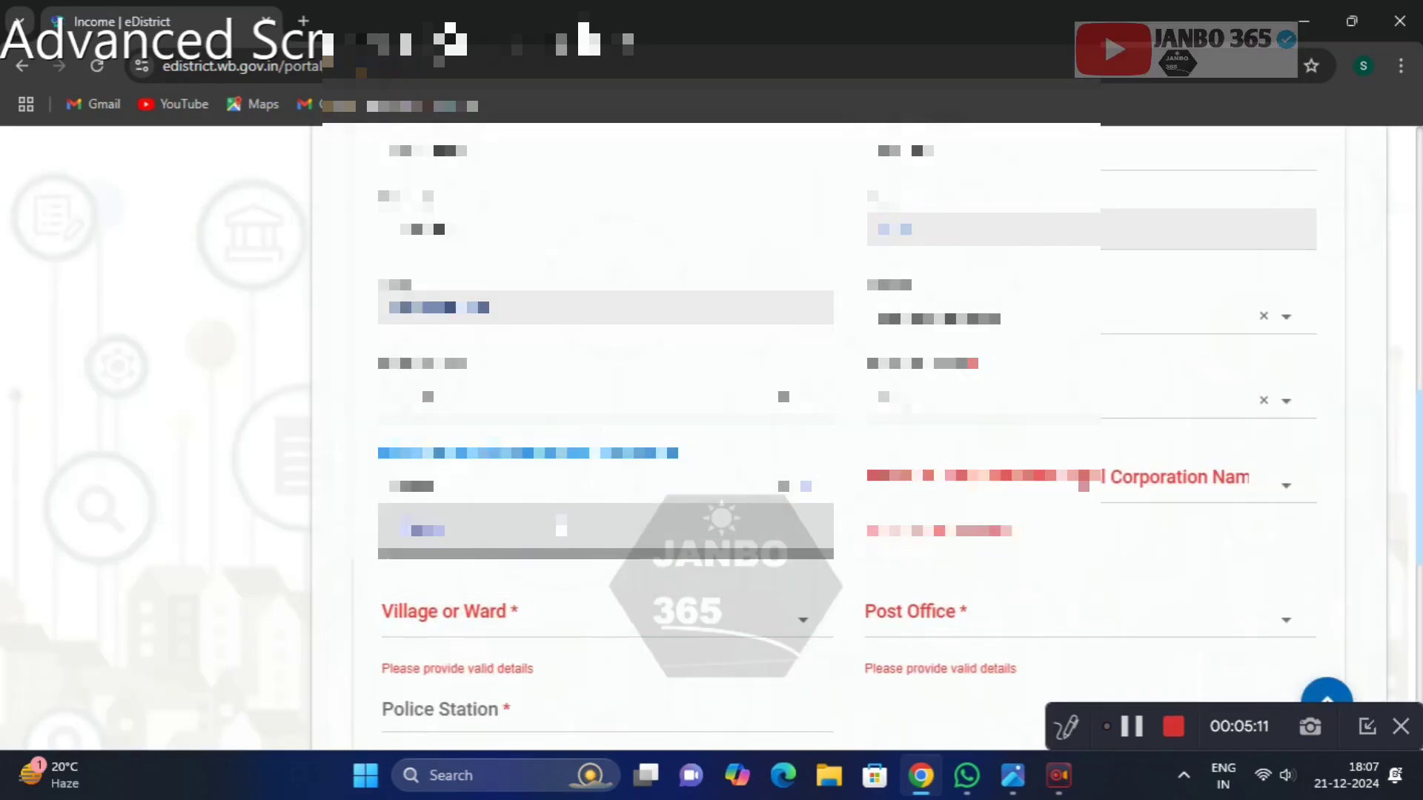
{"action": "left_click", "coordinate": [561, 532]}
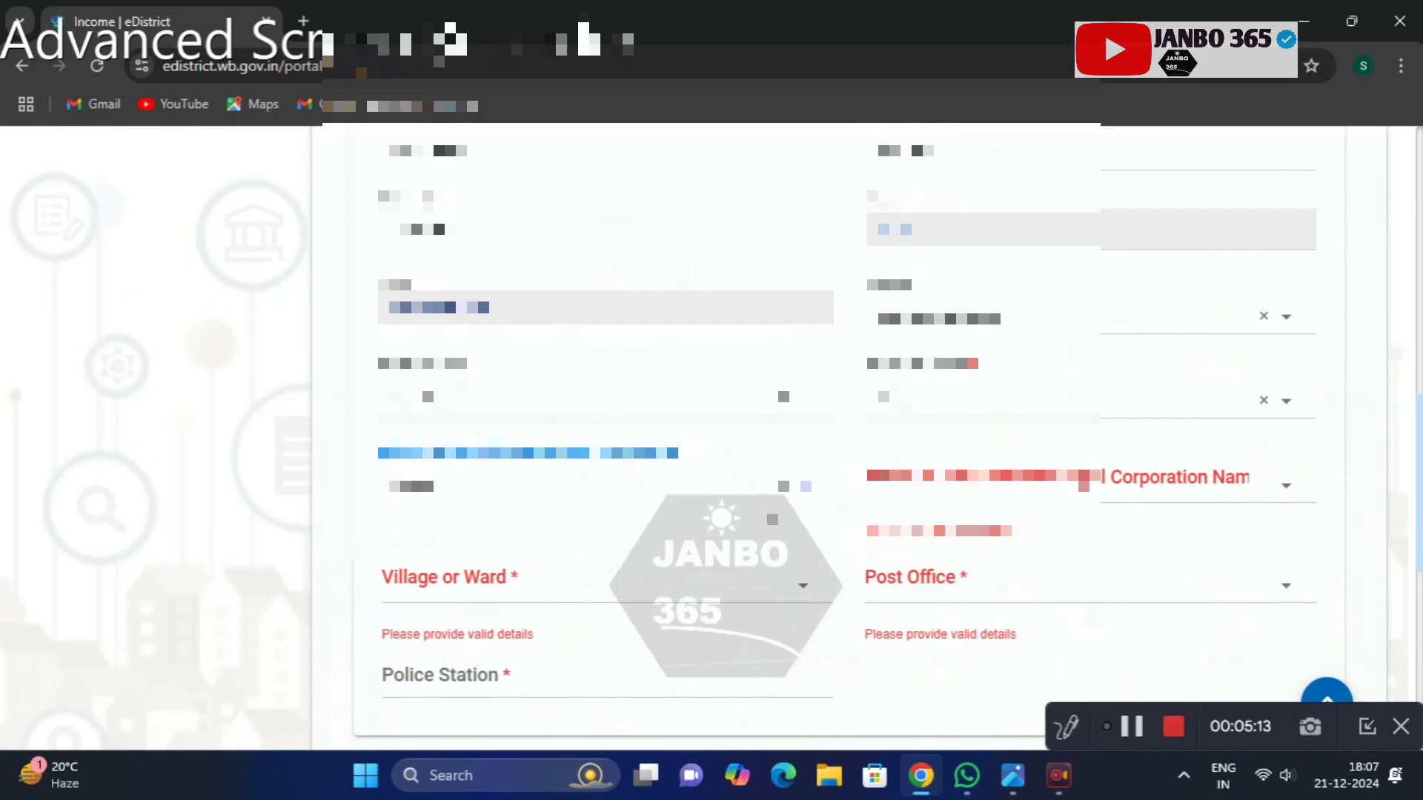
Choose the applicant's block and village or ward from their lists.
{"action": "left_click", "coordinate": [1015, 481]}
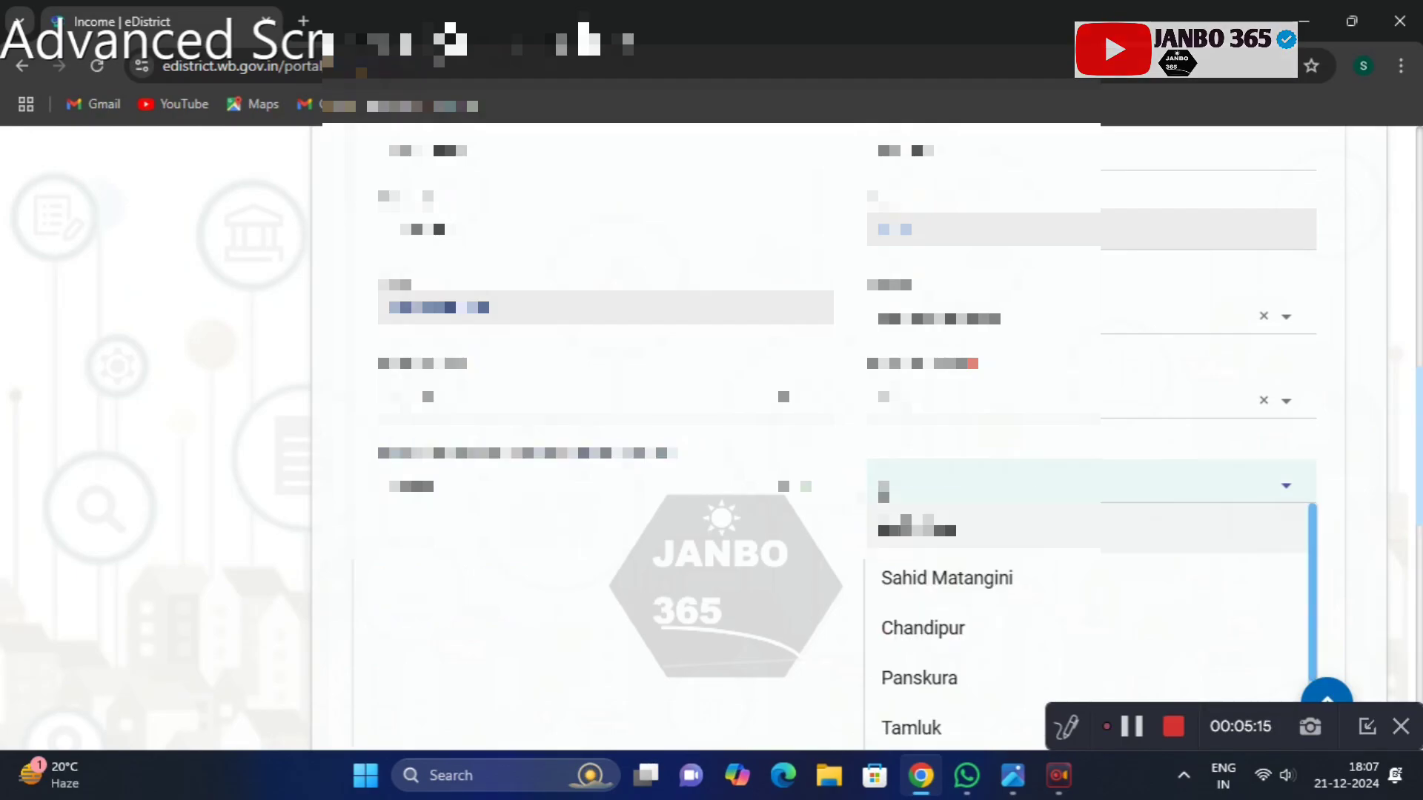
{"action": "scroll", "coordinate": [1018, 563], "scroll_direction": "down", "scroll_amount": 5}
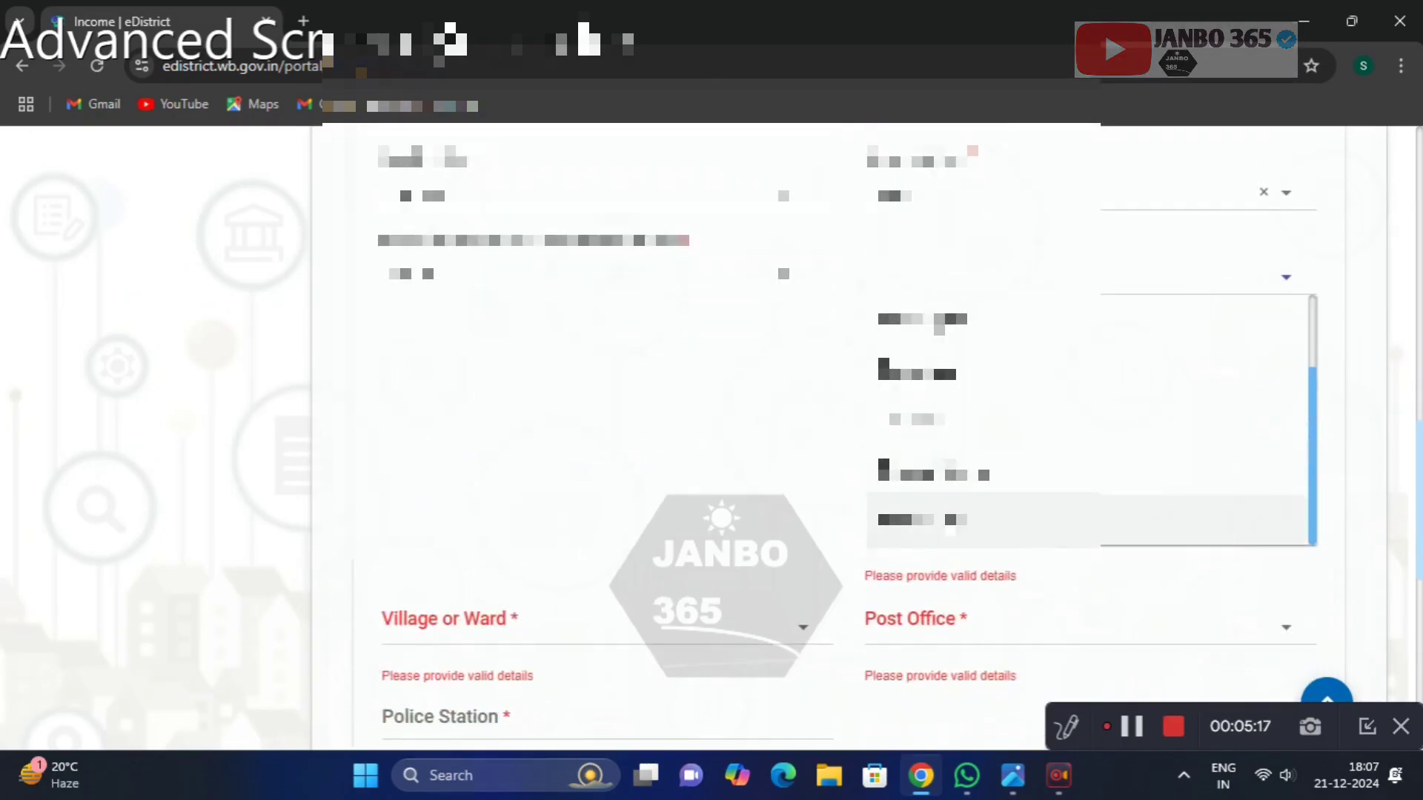
{"action": "left_click", "coordinate": [952, 521]}
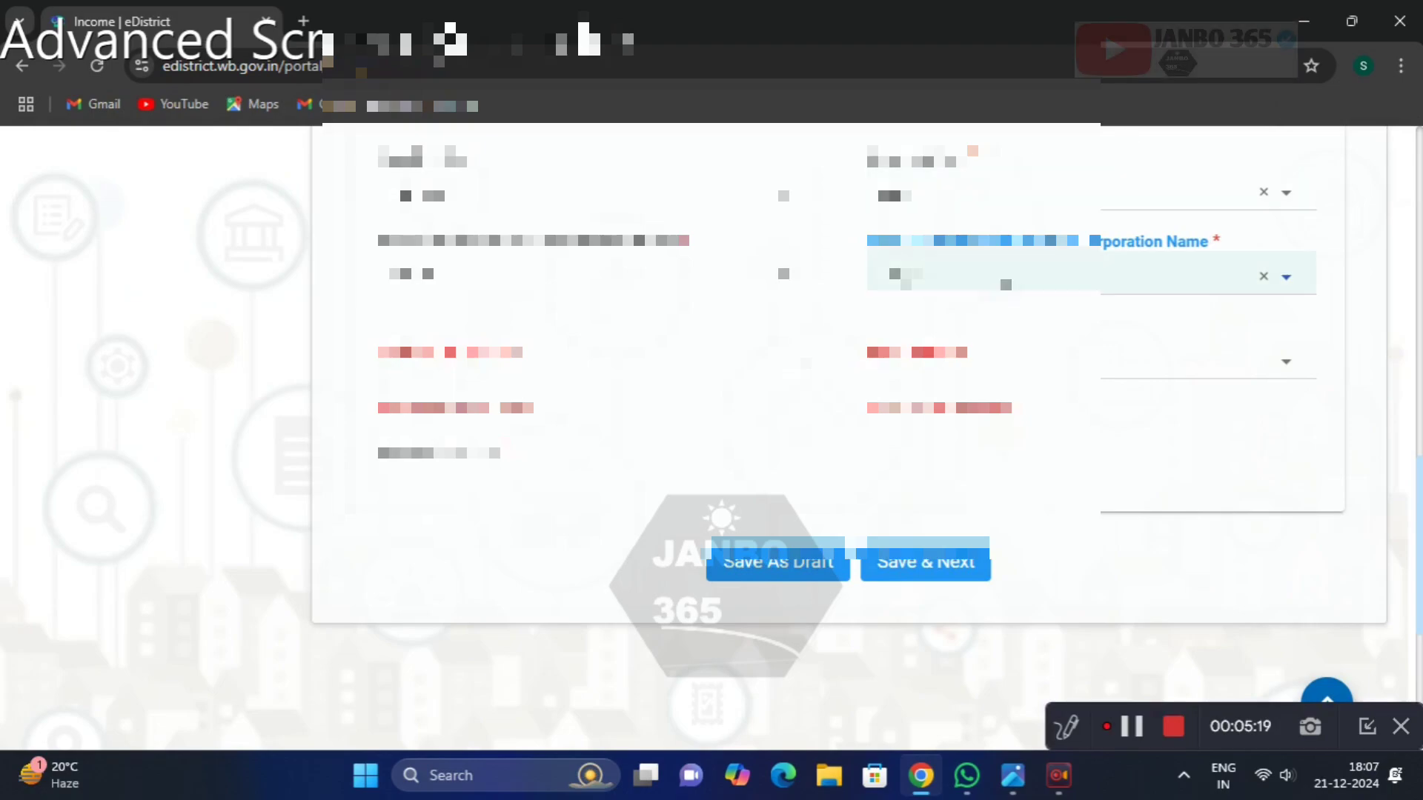
{"action": "left_click", "coordinate": [646, 367]}
{"action": "scroll", "coordinate": [605, 475], "scroll_direction": "down", "scroll_amount": 6}
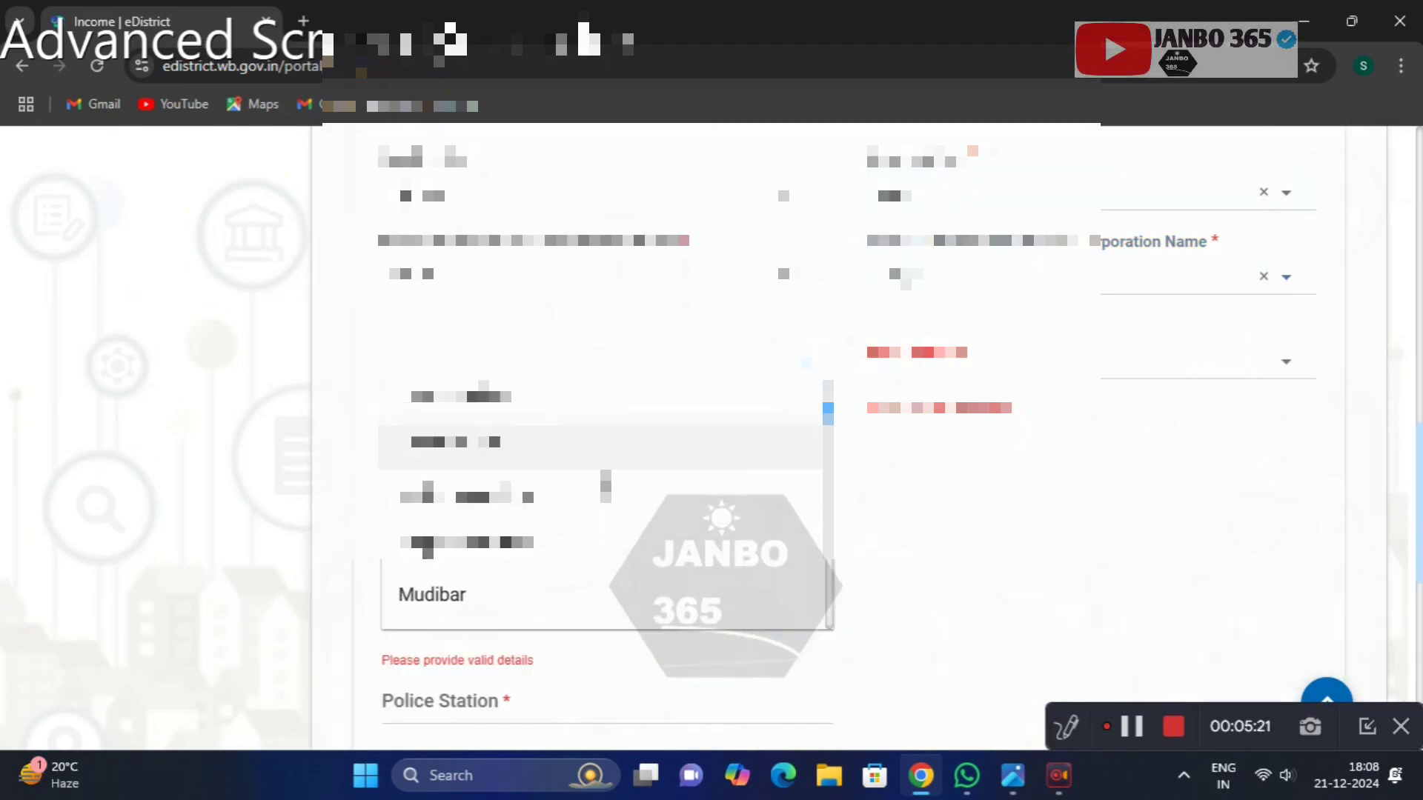
{"action": "scroll", "coordinate": [605, 475], "scroll_direction": "down", "scroll_amount": 5}
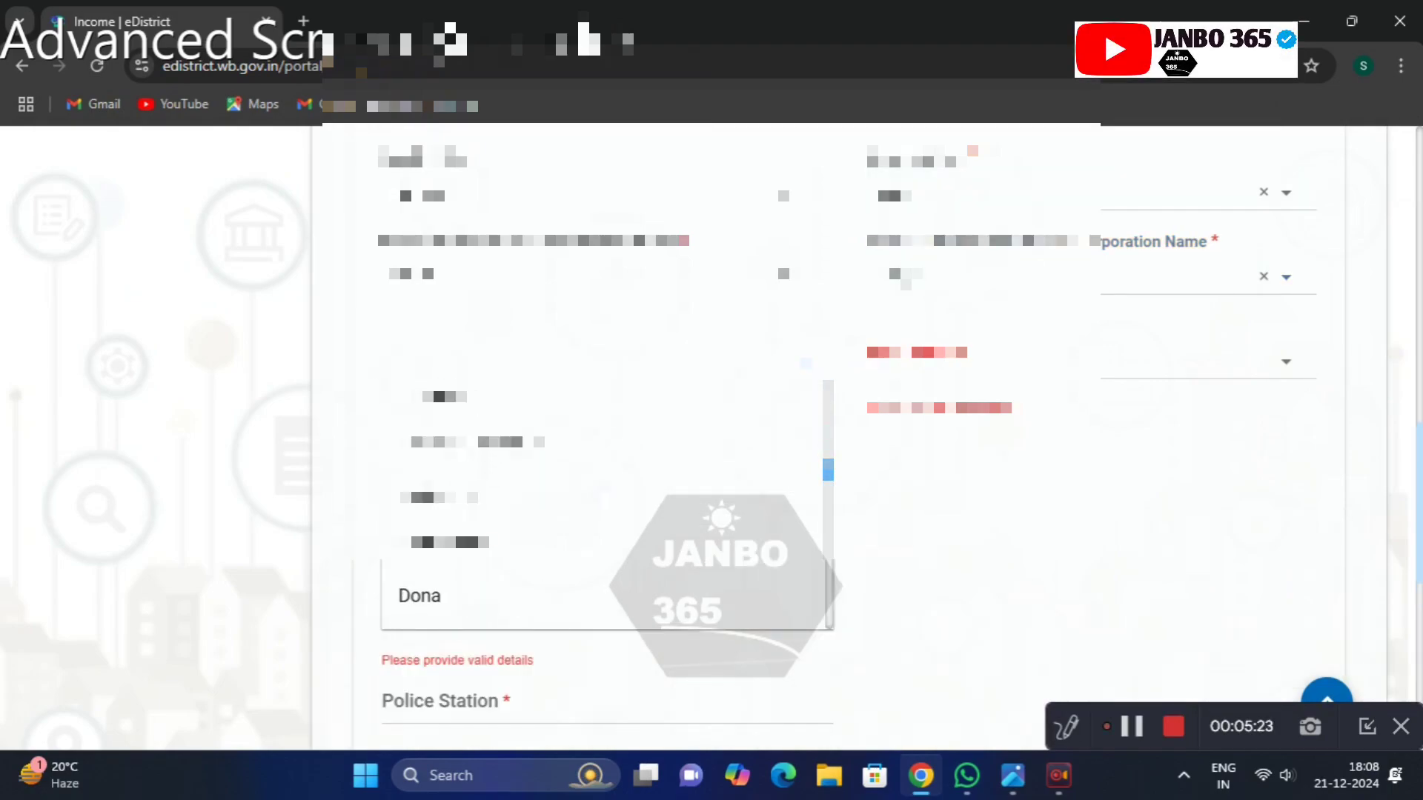
{"action": "scroll", "coordinate": [605, 491], "scroll_direction": "down", "scroll_amount": 3}
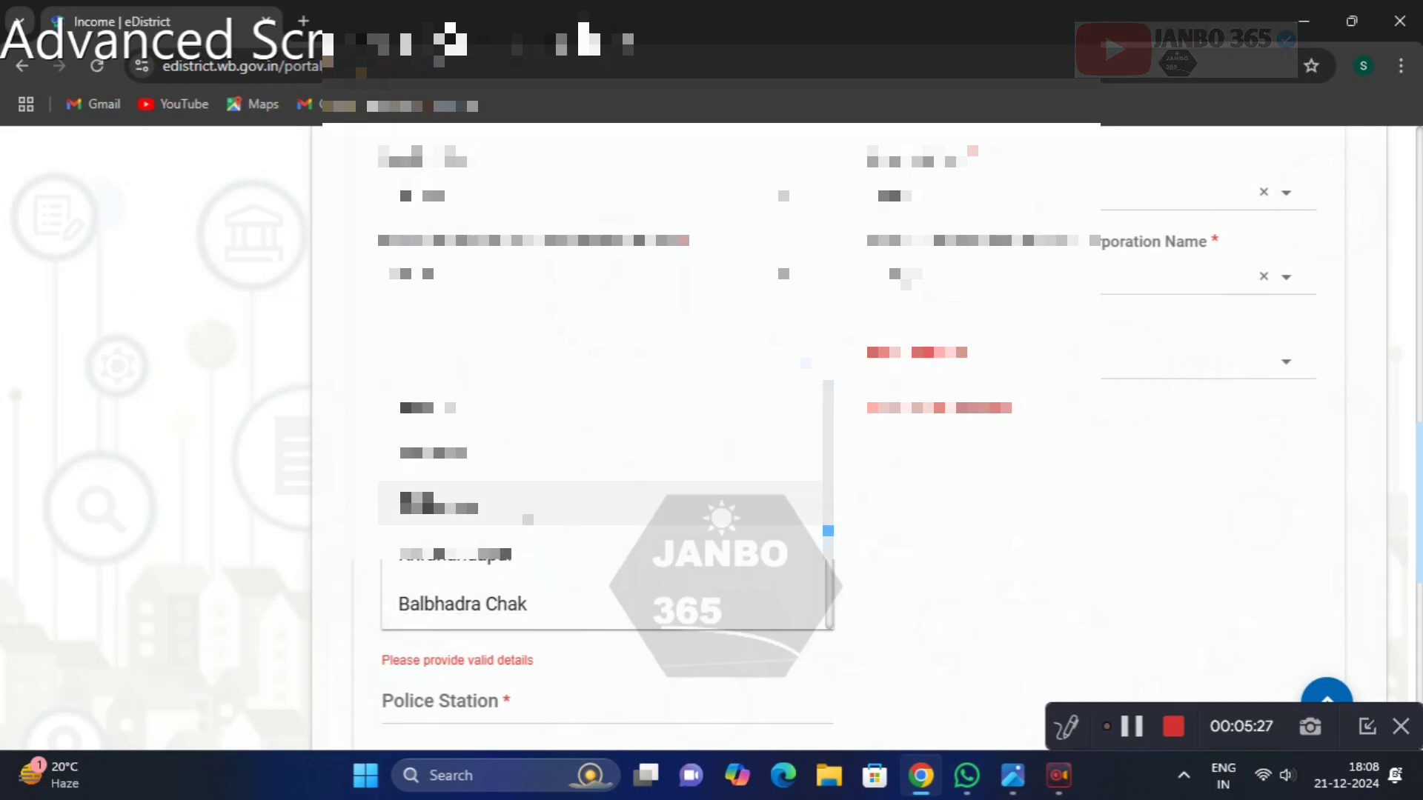
{"action": "left_click", "coordinate": [600, 493]}
Choose the applicant's post office and enter '7' as the police station.
{"action": "left_click", "coordinate": [989, 362]}
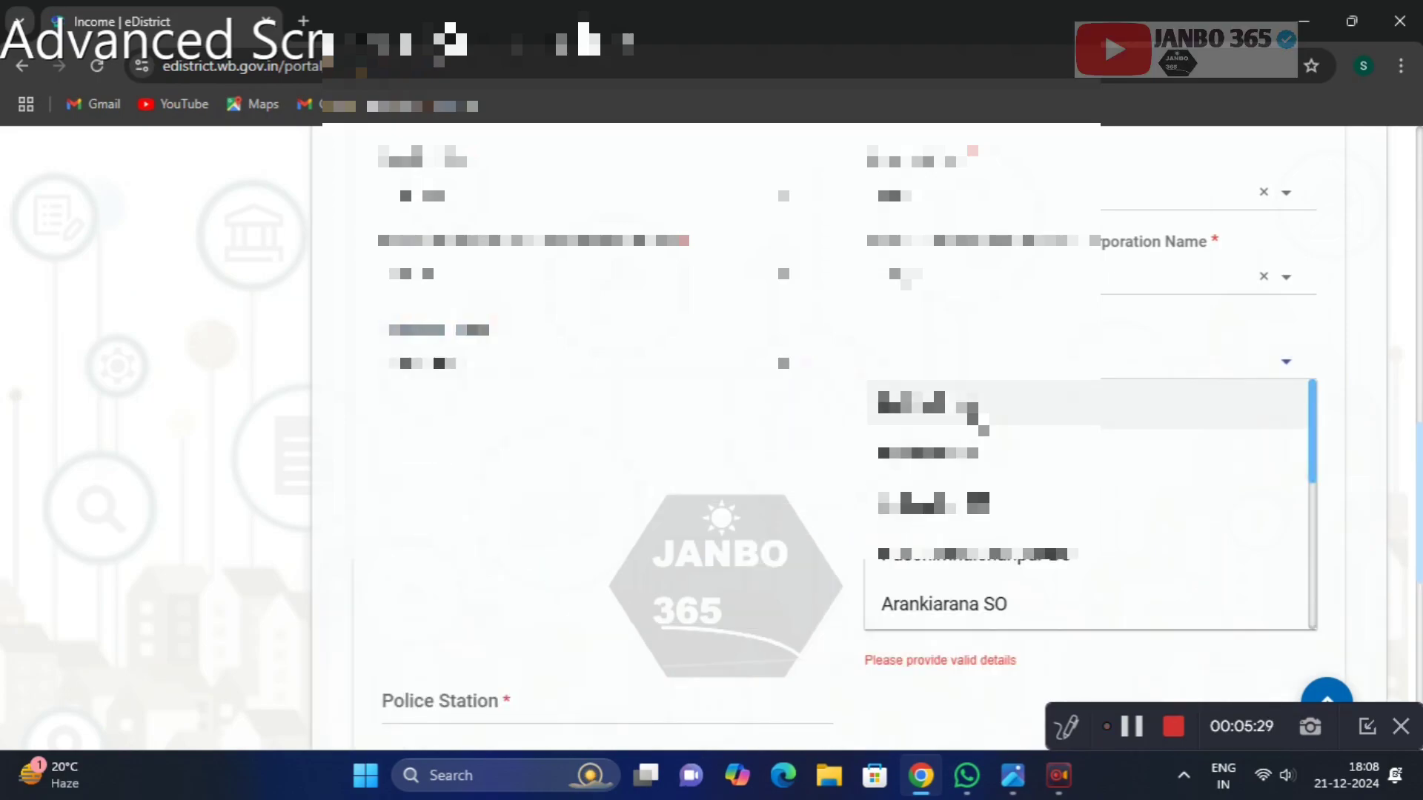
{"action": "left_click", "coordinate": [926, 404]}
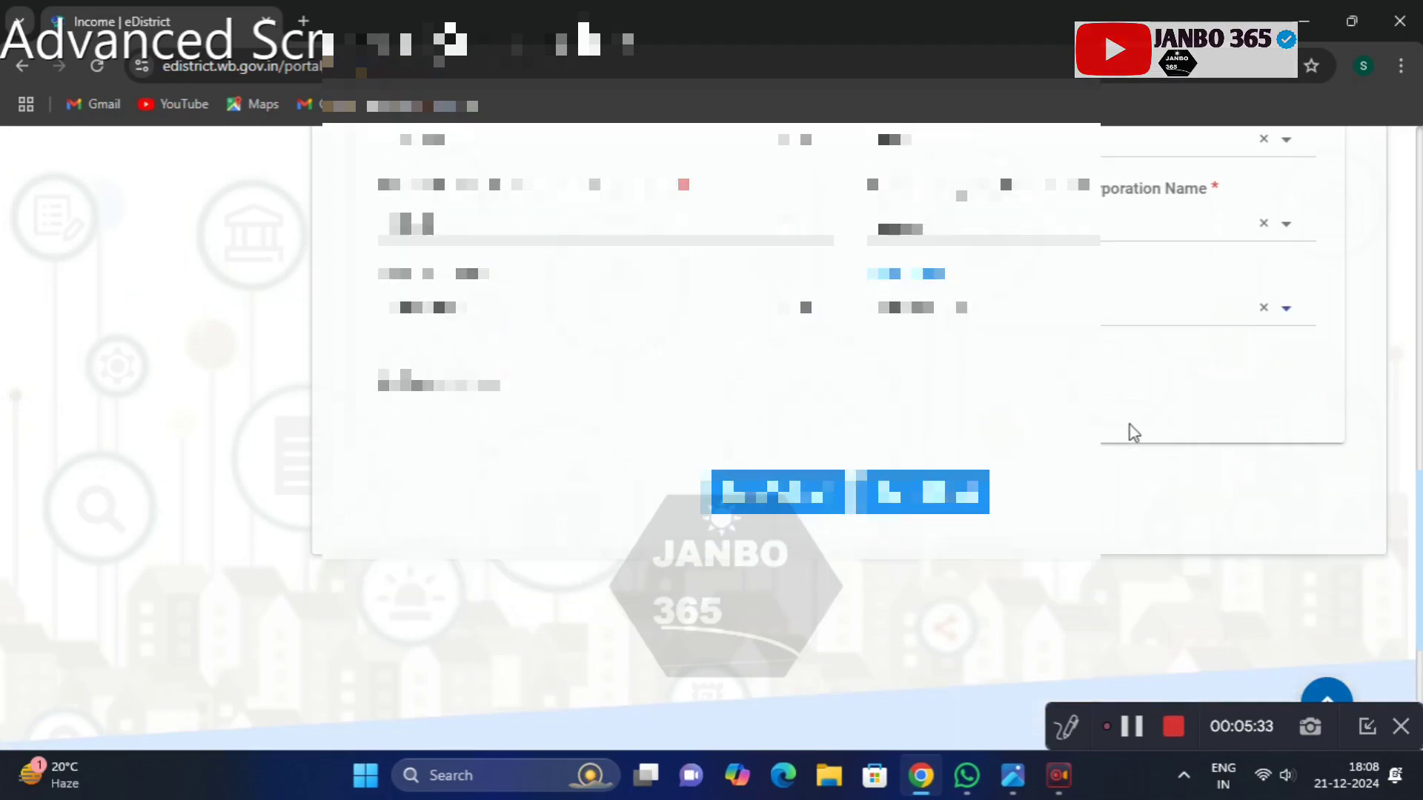
{"action": "scroll", "coordinate": [1130, 430], "scroll_direction": "down", "scroll_amount": 1}
{"action": "left_click_drag", "start_coordinate": [741, 348], "coordinate": [983, 396]}
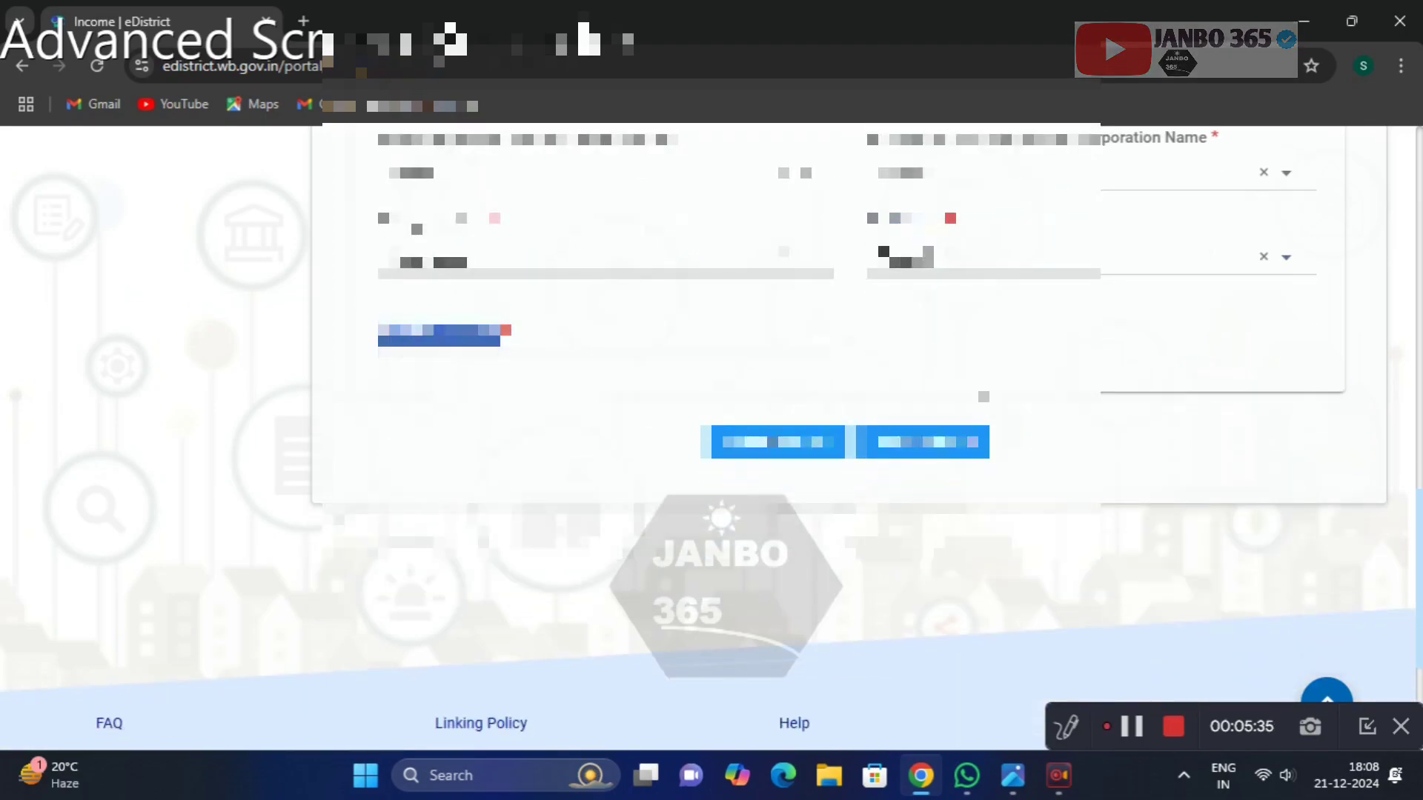
{"action": "left_click", "coordinate": [770, 337]}
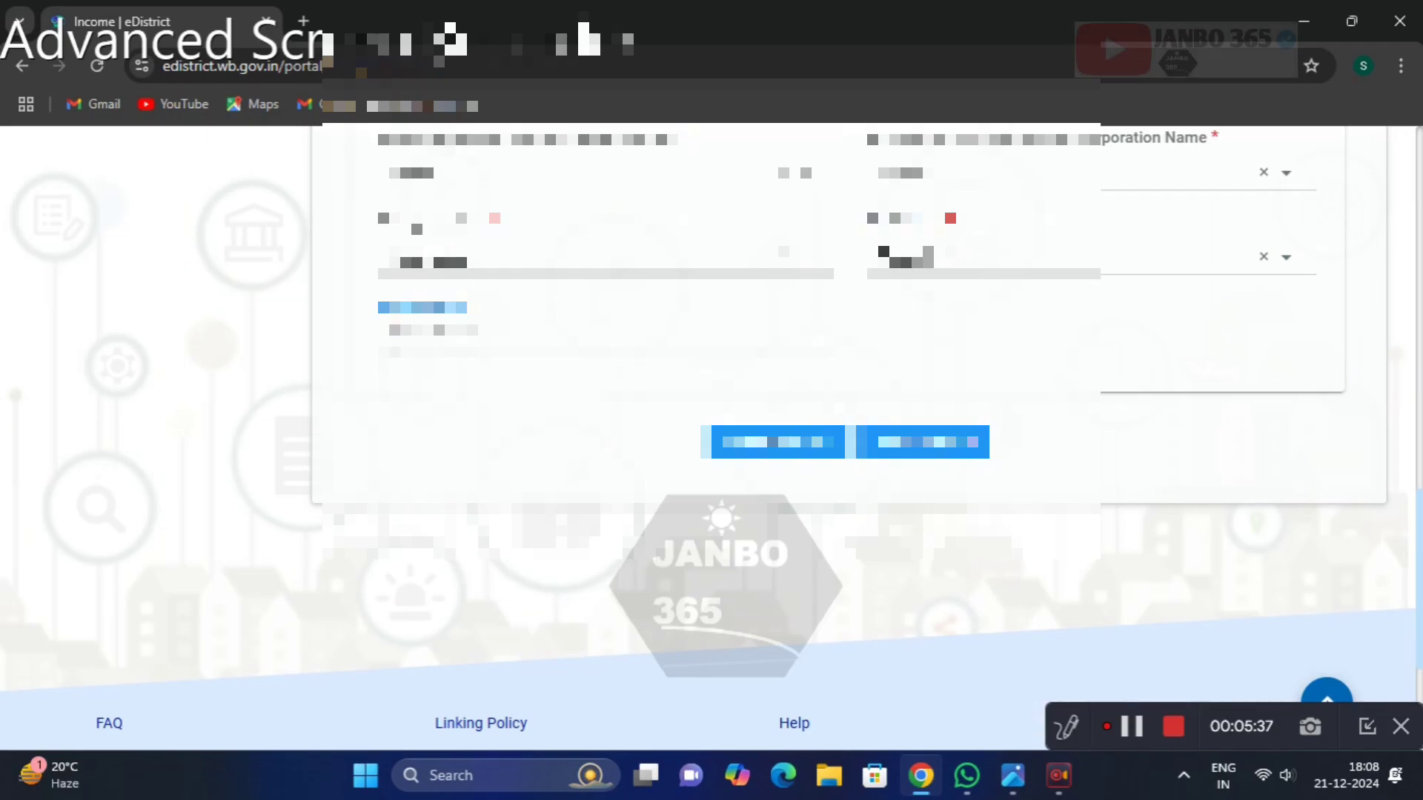
{"action": "type", "text": "7"}
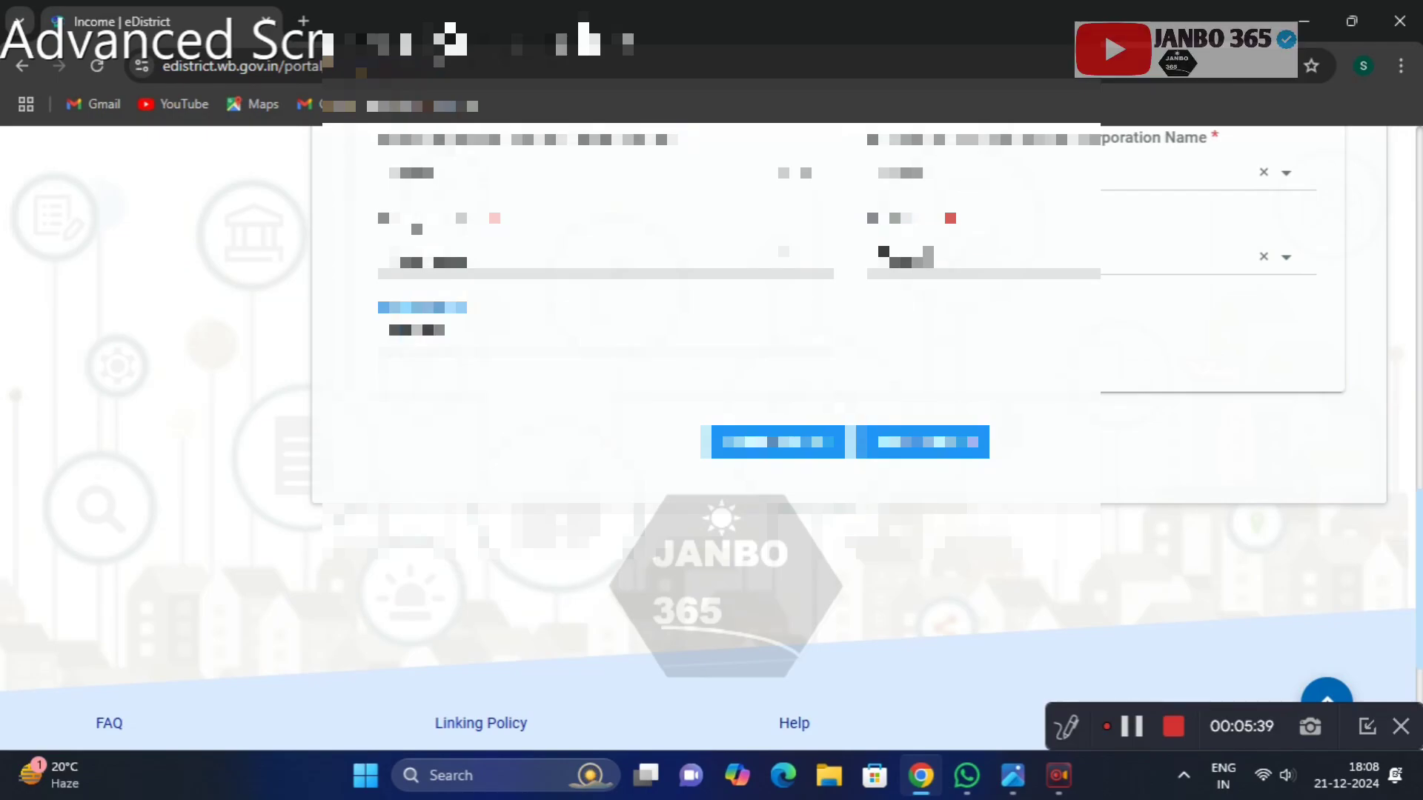
{"action": "left_click", "coordinate": [1051, 377]}
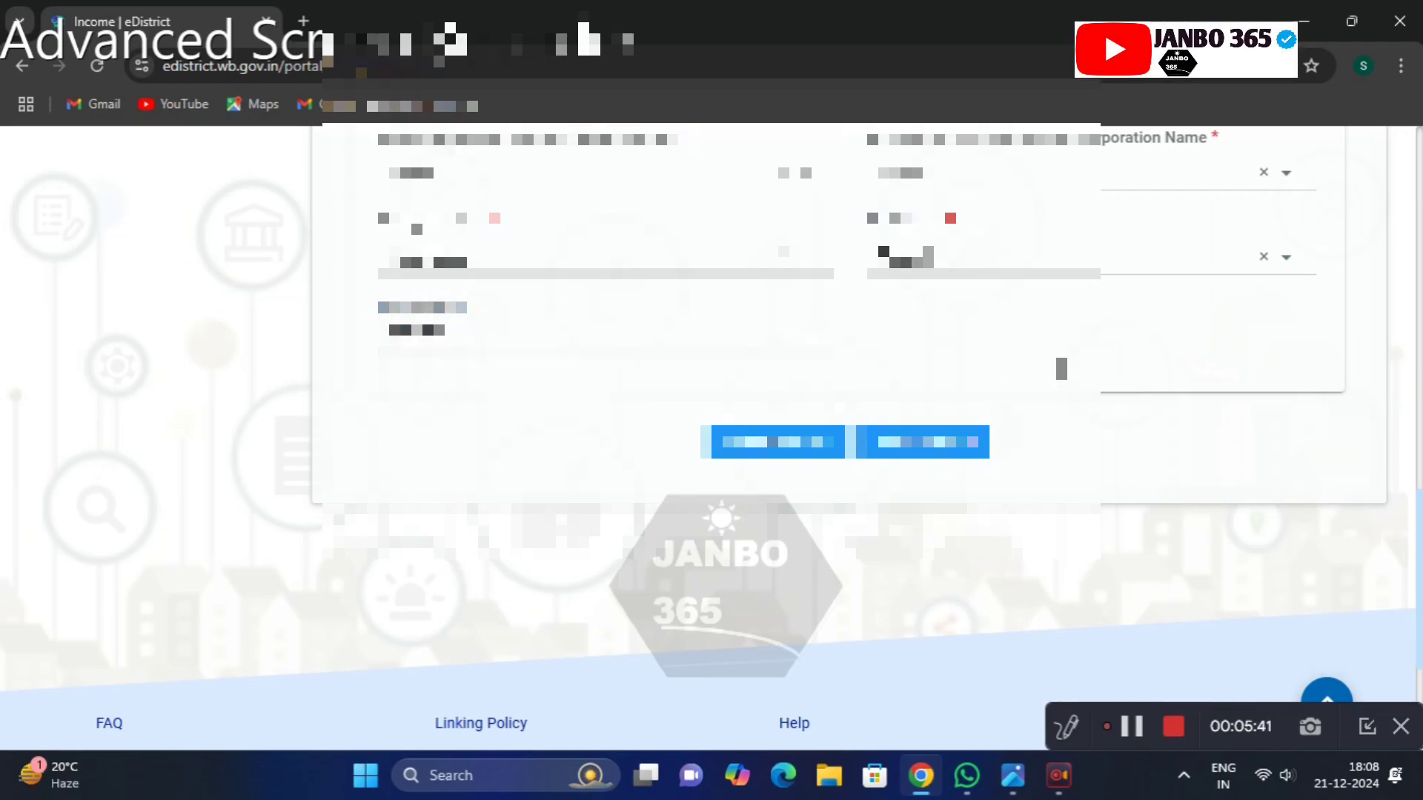
{"action": "scroll", "coordinate": [1061, 368], "scroll_direction": "up", "scroll_amount": 6}
{"action": "scroll", "coordinate": [1061, 368], "scroll_direction": "up", "scroll_amount": 5}
{"action": "scroll", "coordinate": [1061, 369], "scroll_direction": "down", "scroll_amount": 2}
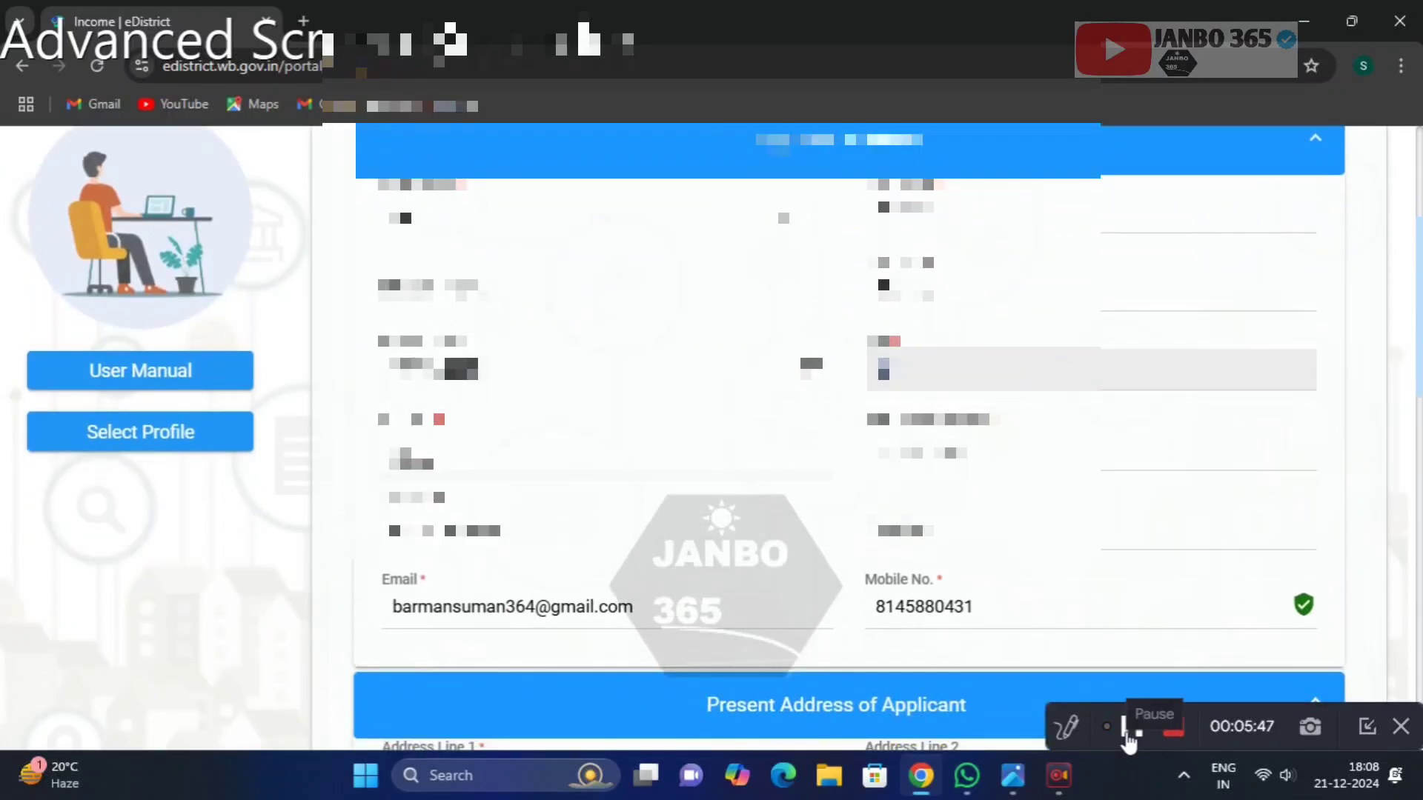
{"action": "scroll", "coordinate": [851, 445], "scroll_direction": "down", "scroll_amount": 10}
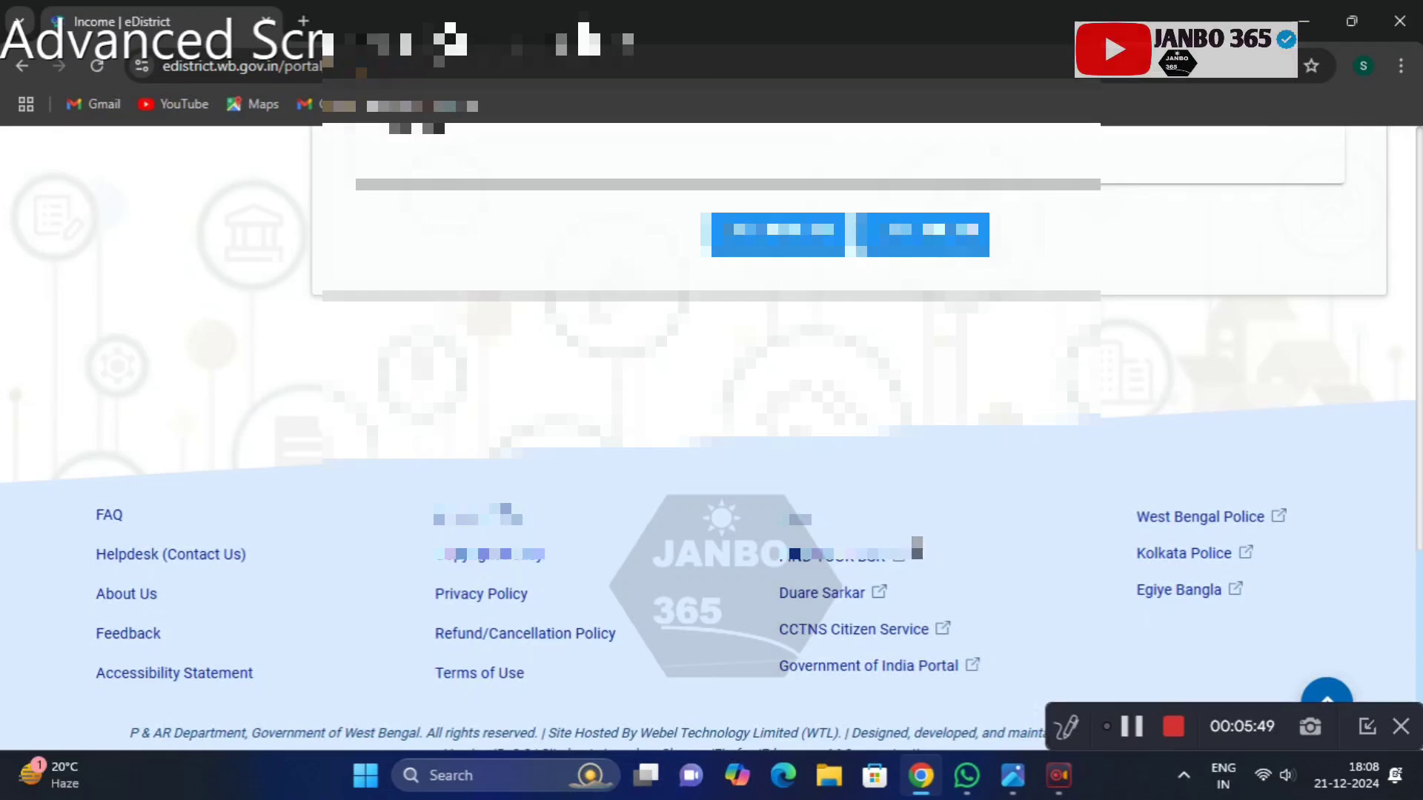
{"action": "scroll", "coordinate": [917, 542], "scroll_direction": "up", "scroll_amount": 5}
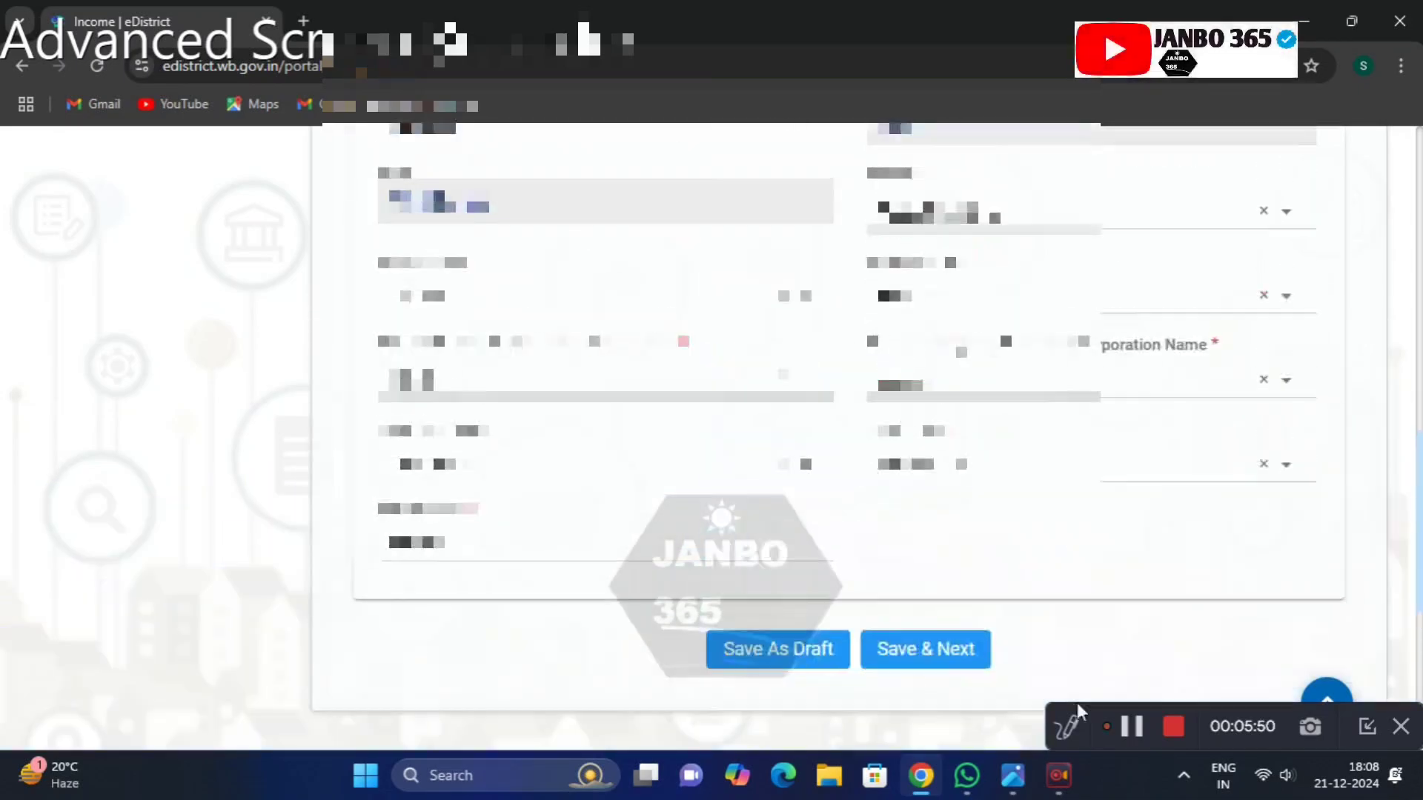
{"action": "left_click", "coordinate": [1129, 730]}
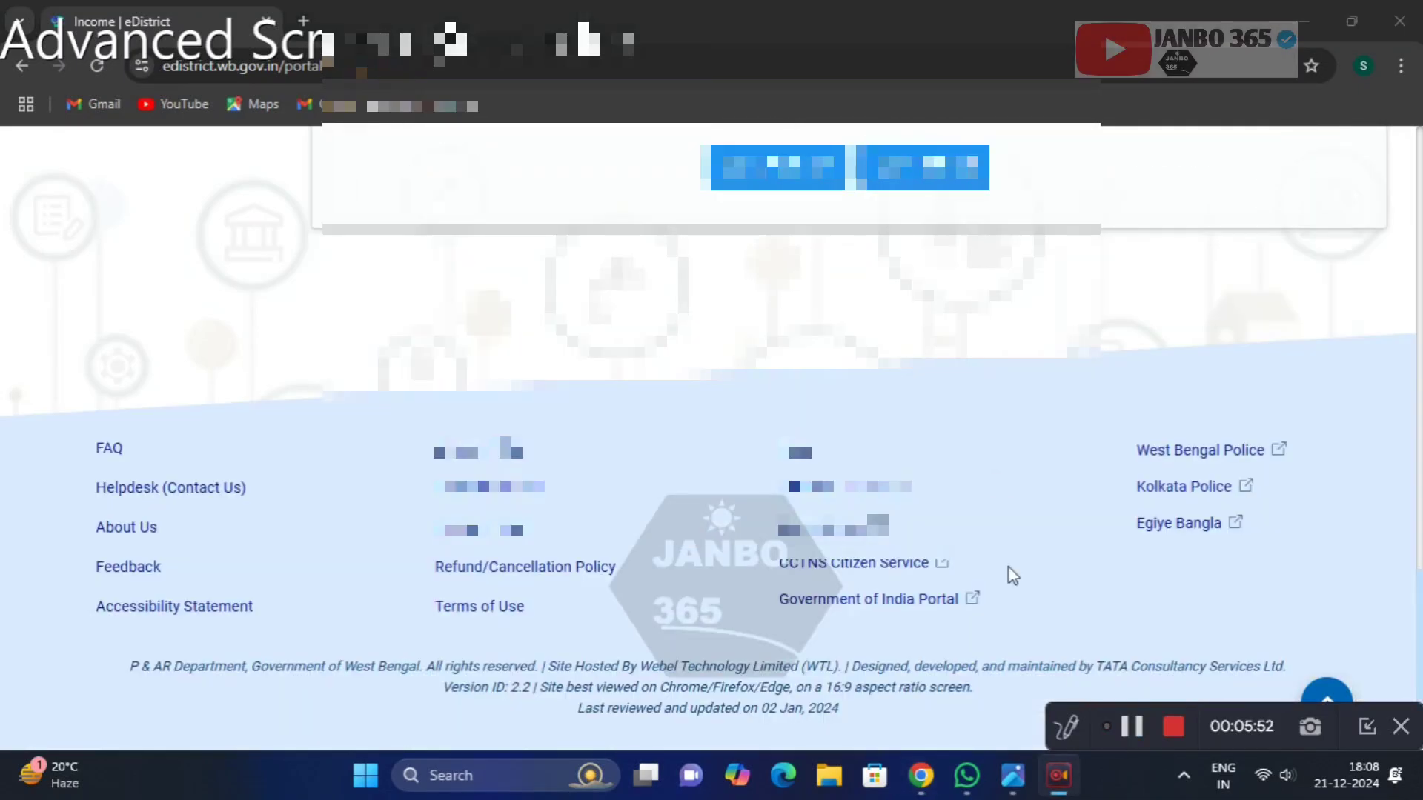
Save the address step and make the permanent address the same as the present address.
{"action": "left_click", "coordinate": [935, 167]}
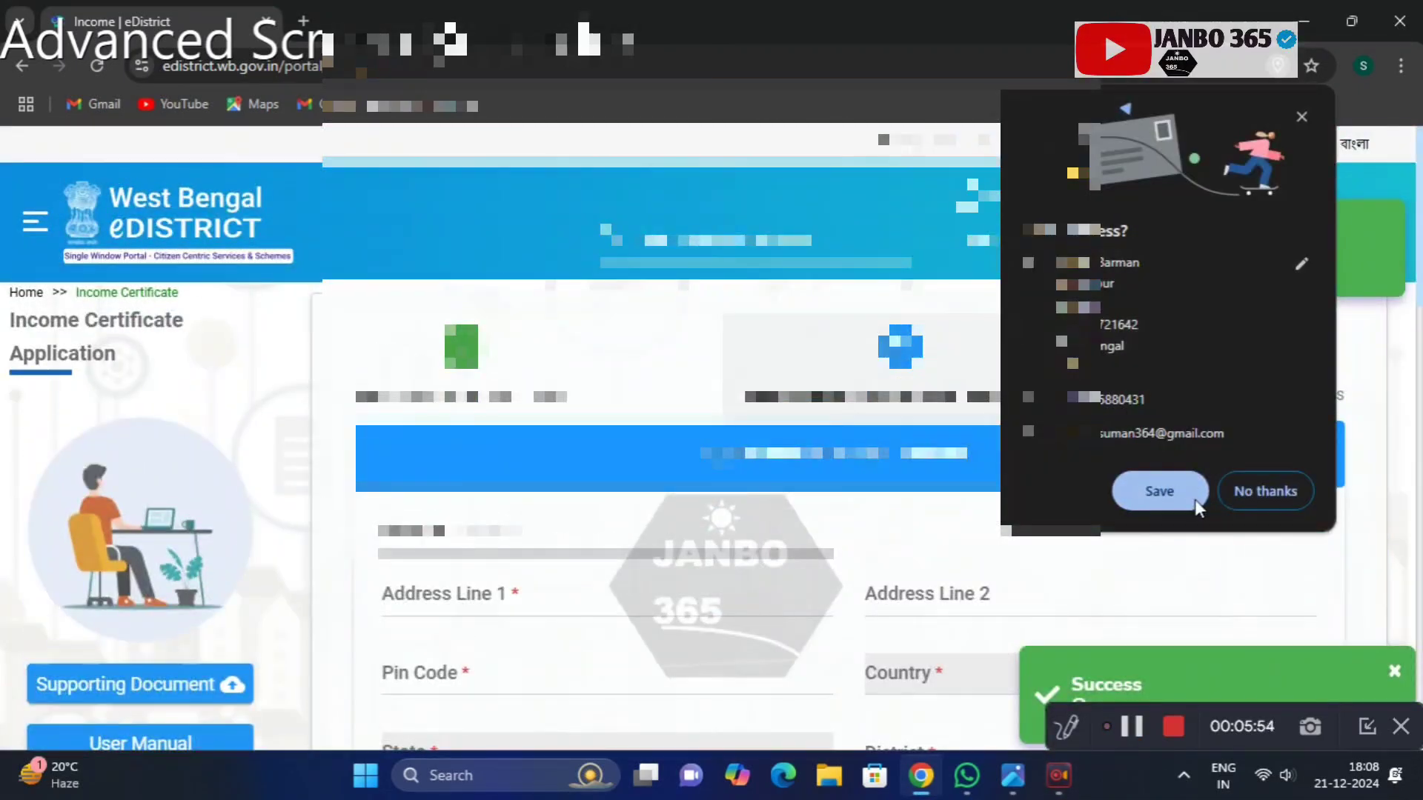
{"action": "left_click", "coordinate": [1155, 491]}
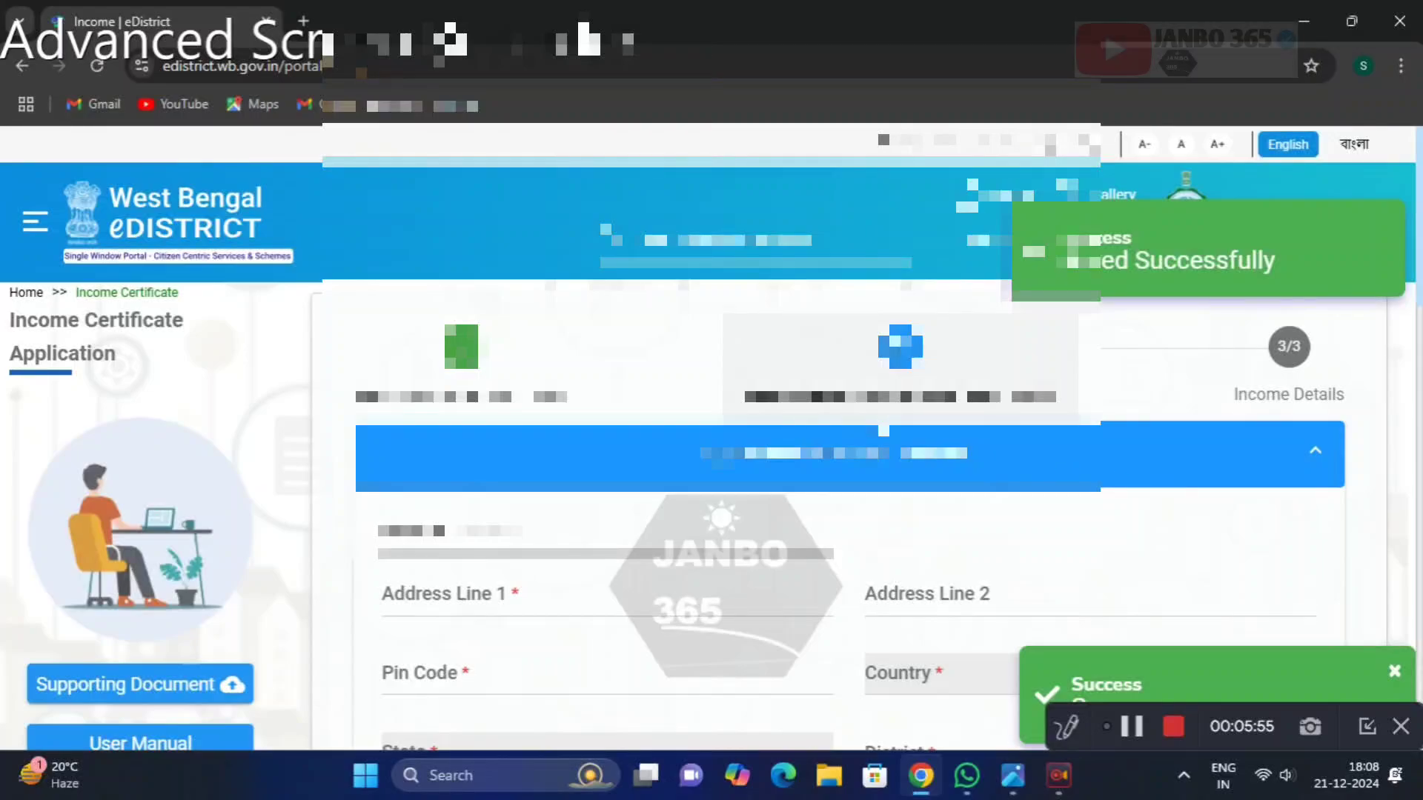
{"action": "scroll", "coordinate": [867, 437], "scroll_direction": "down", "scroll_amount": 1}
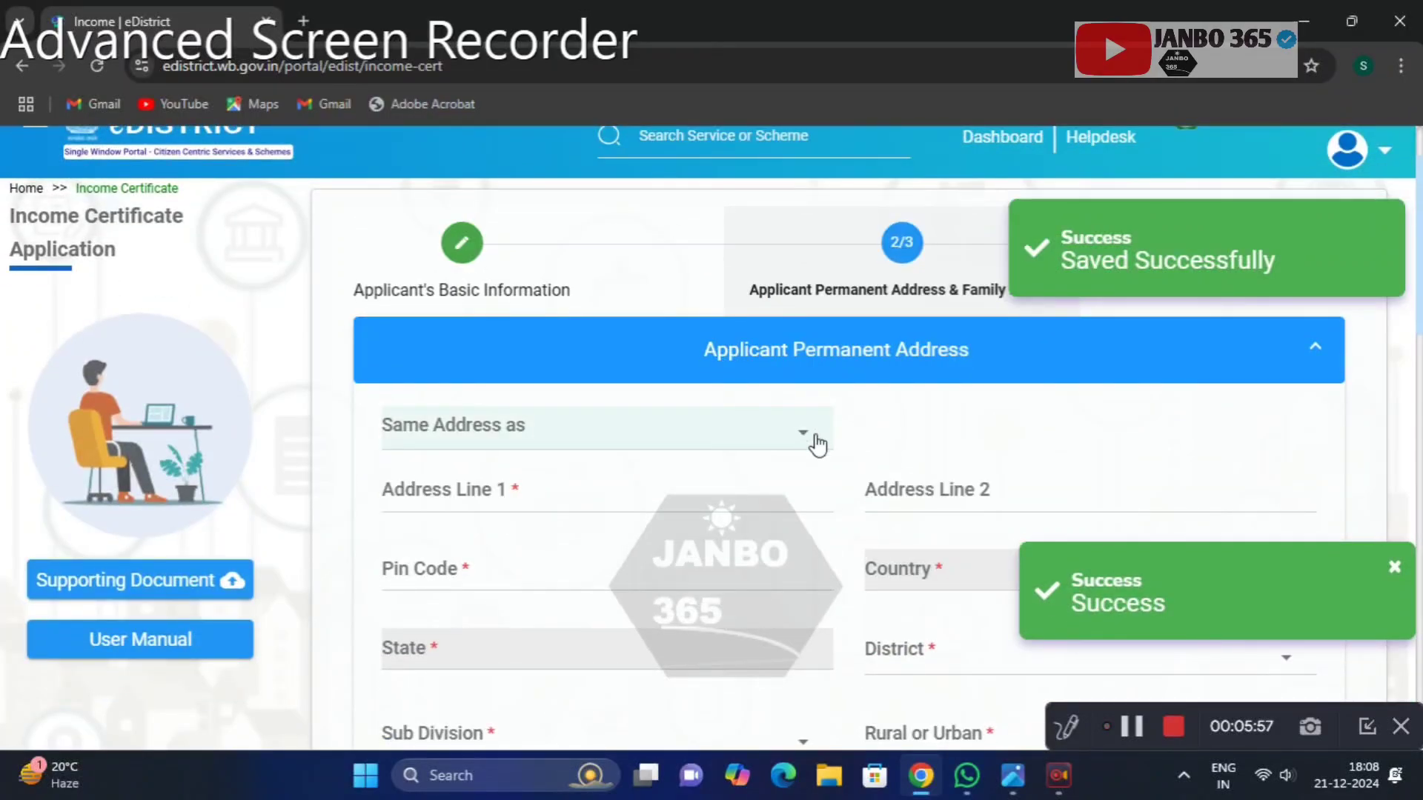
{"action": "left_click", "coordinate": [523, 438]}
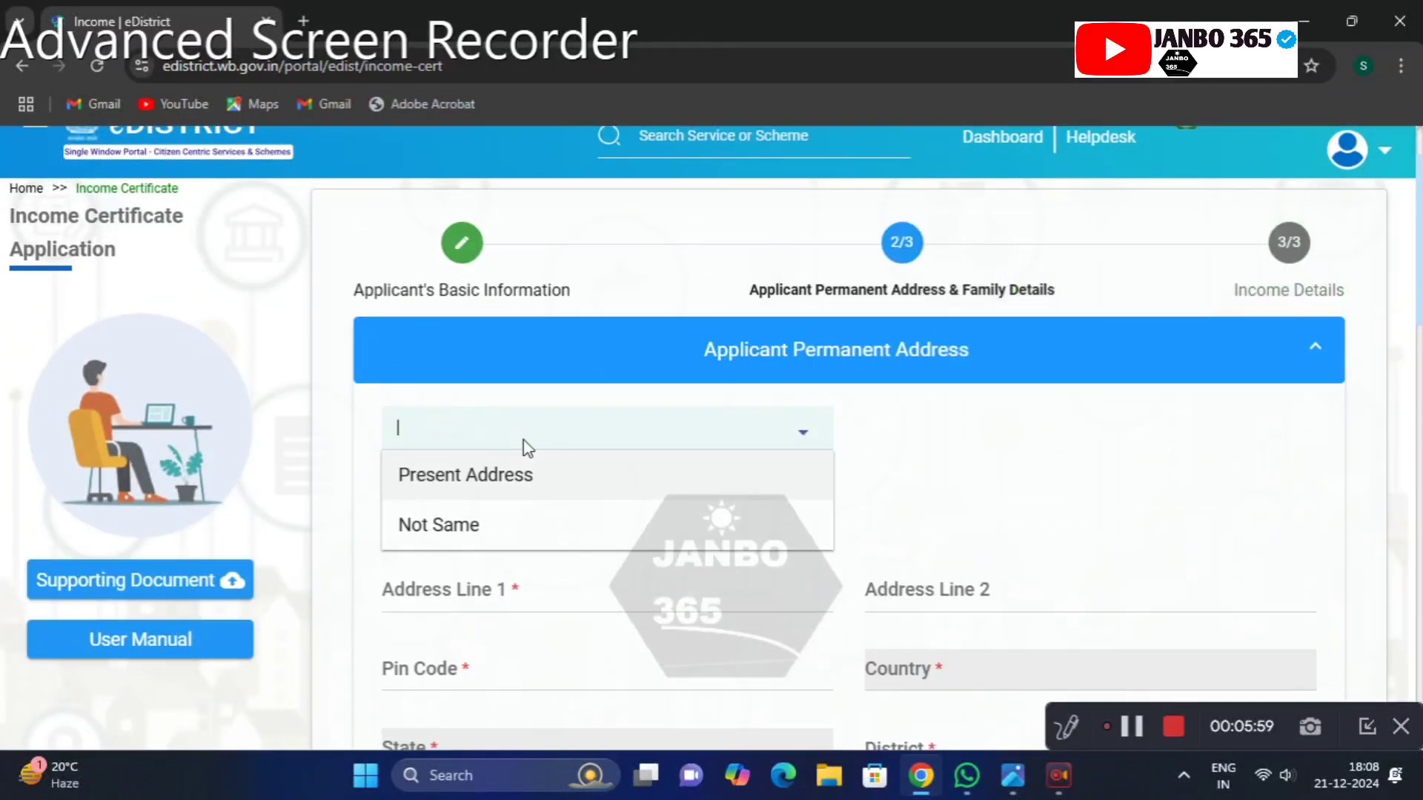
{"action": "left_click", "coordinate": [571, 474]}
Set 'Applicant is Minor/Student' to YES and scroll to the Family Details table.
{"action": "scroll", "coordinate": [702, 429], "scroll_direction": "down", "scroll_amount": 4}
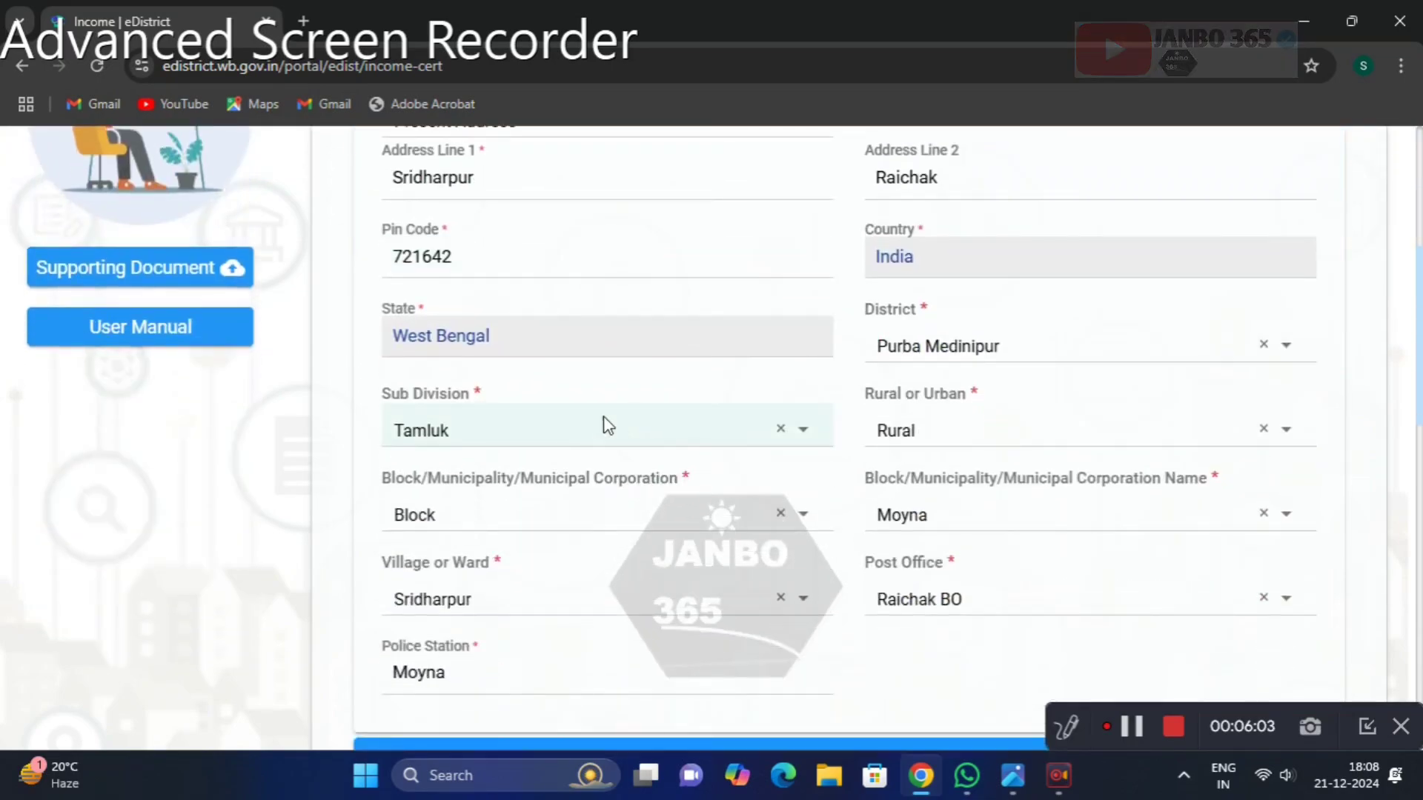
{"action": "scroll", "coordinate": [642, 437], "scroll_direction": "down", "scroll_amount": 7}
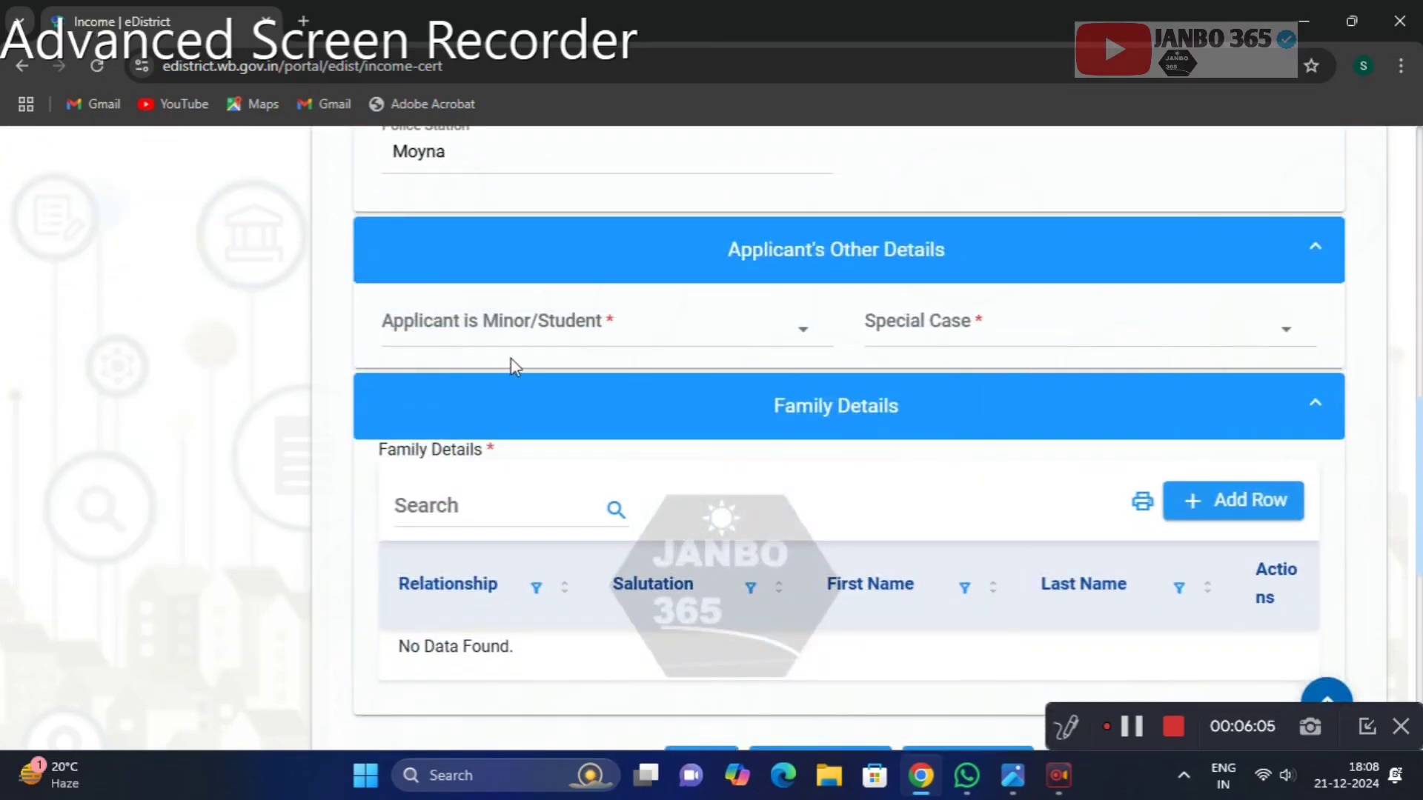
{"action": "left_click", "coordinate": [549, 340]}
{"action": "left_click", "coordinate": [589, 386]}
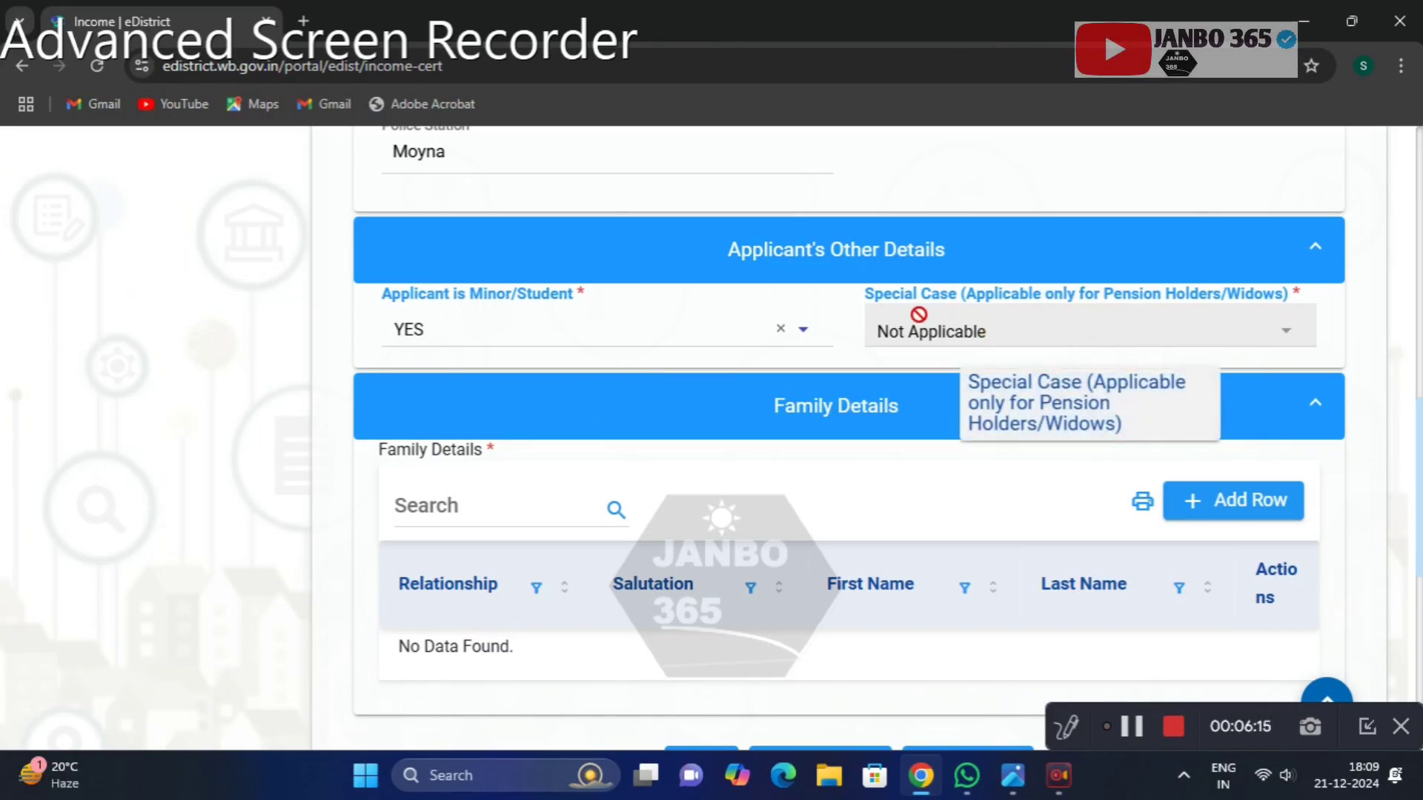
{"action": "scroll", "coordinate": [741, 468], "scroll_direction": "down", "scroll_amount": 1}
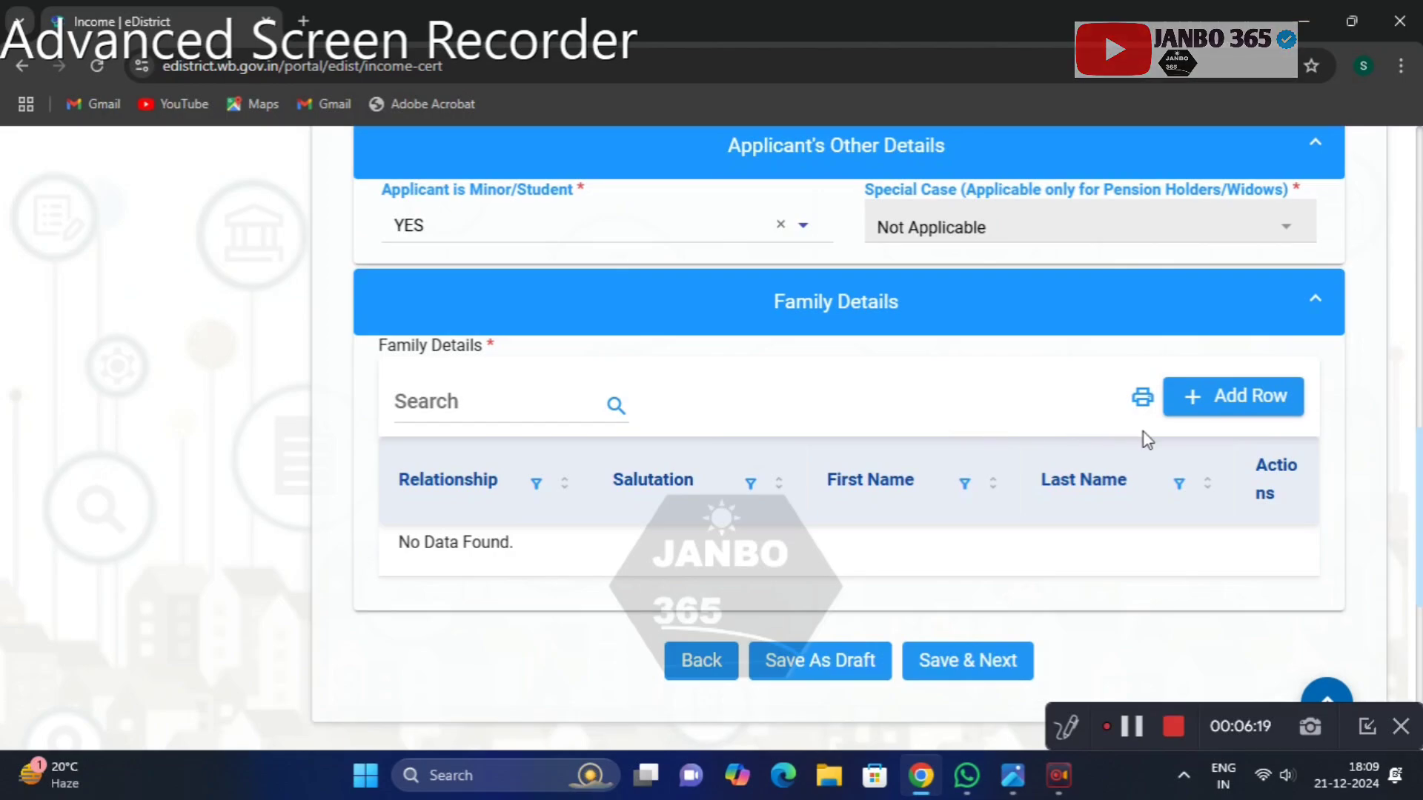
Add a guardian row with Relationship set to Father and Salutation set to Late.
{"action": "left_click", "coordinate": [1219, 395]}
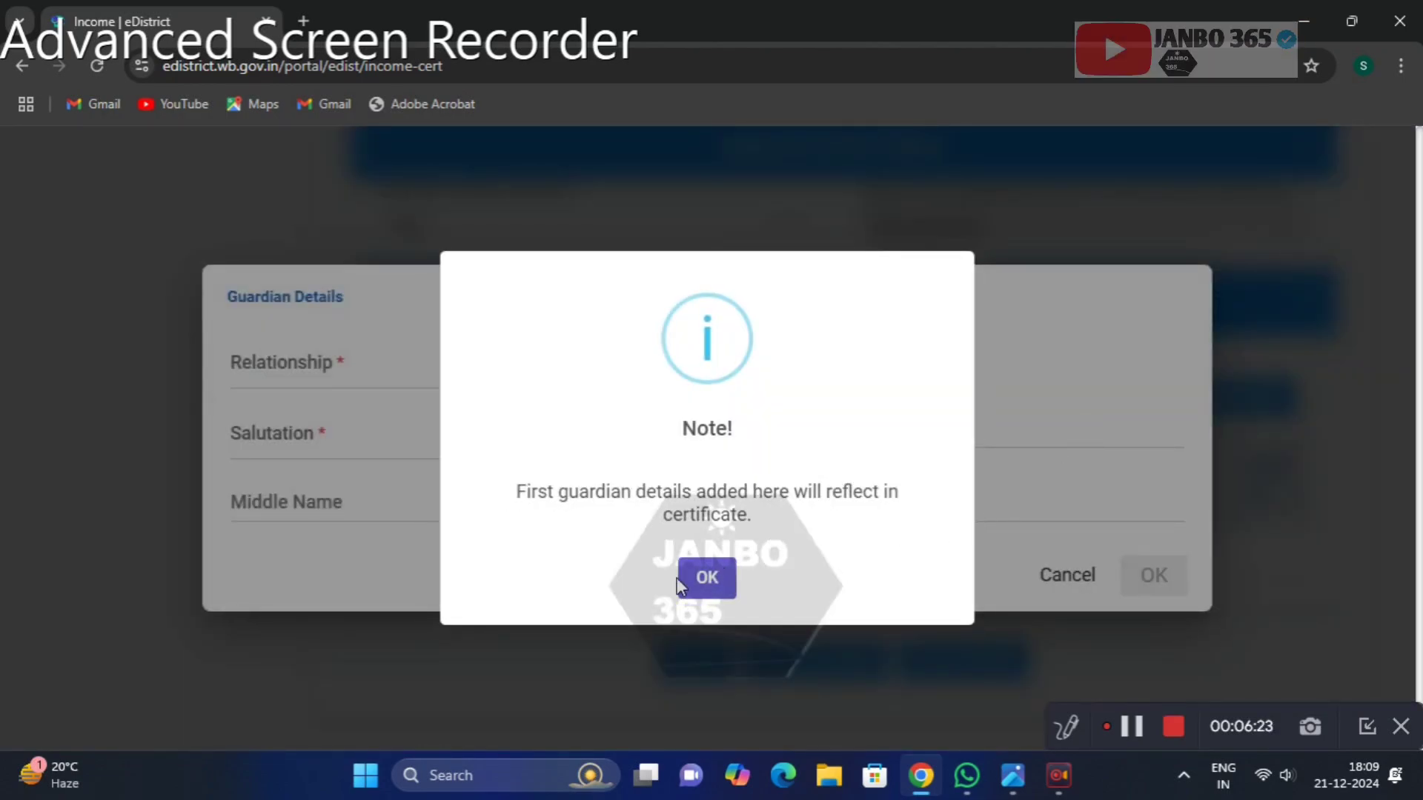
{"action": "left_click", "coordinate": [690, 580]}
{"action": "left_click", "coordinate": [334, 392]}
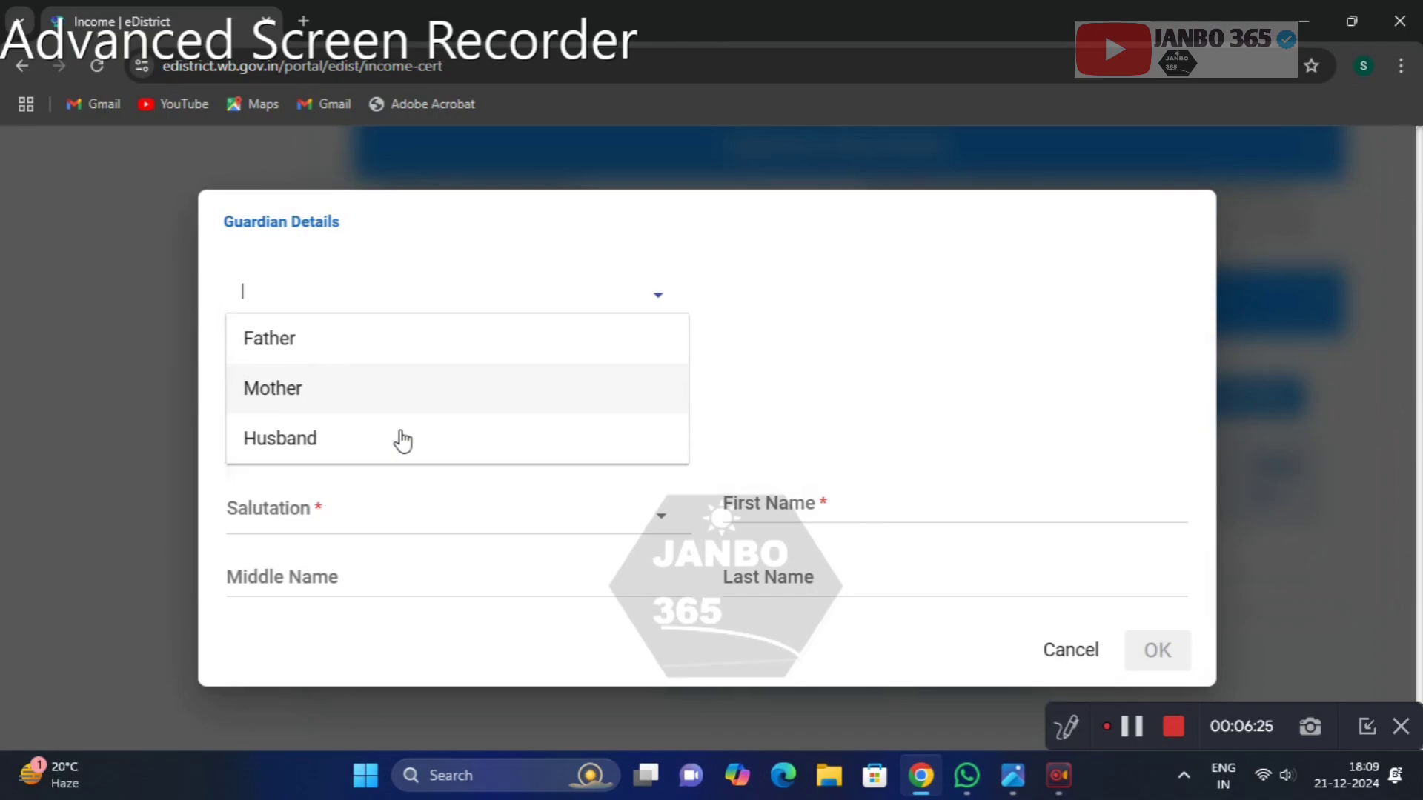
{"action": "left_click", "coordinate": [341, 342]}
{"action": "left_click", "coordinate": [443, 440]}
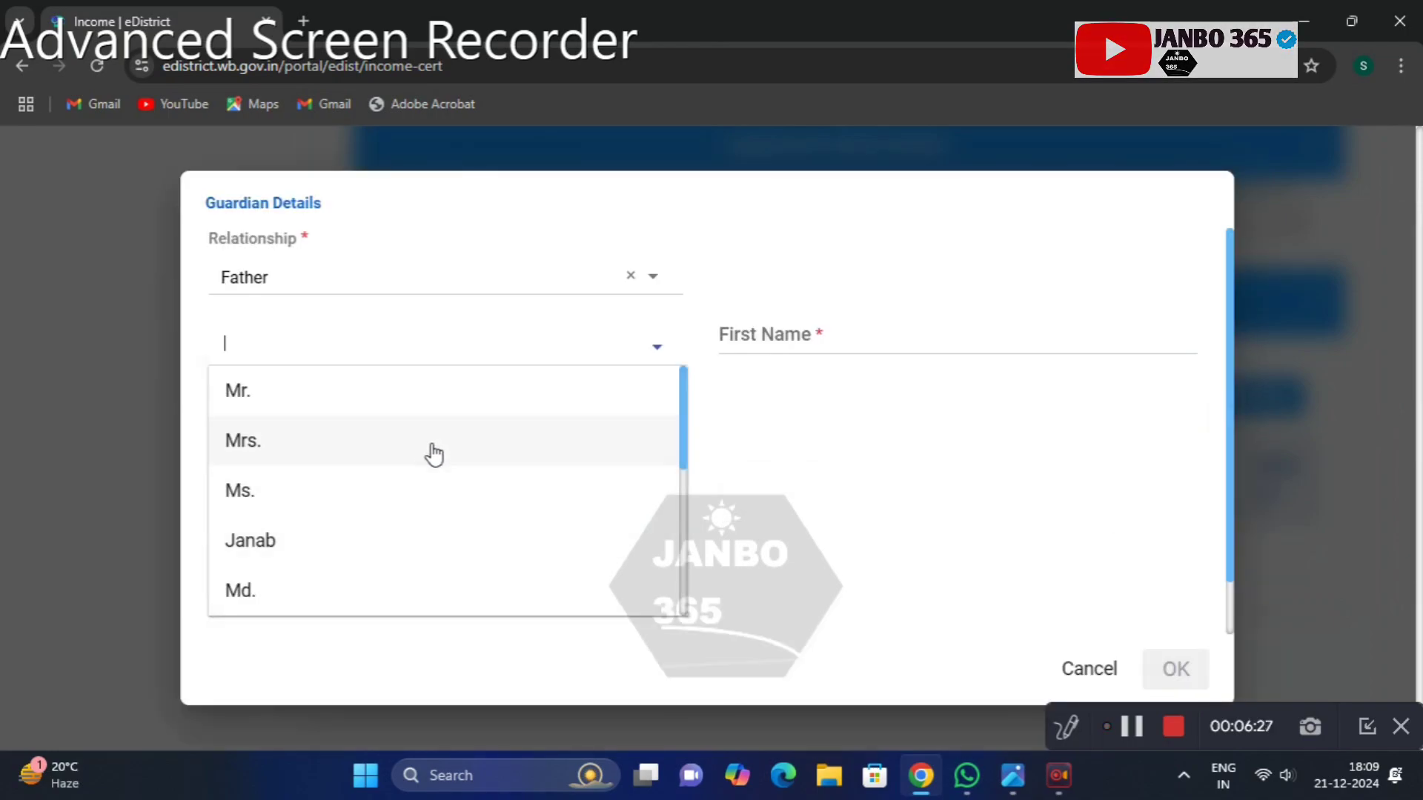
{"action": "scroll", "coordinate": [417, 539], "scroll_direction": "down", "scroll_amount": 3}
{"action": "scroll", "coordinate": [393, 511], "scroll_direction": "down", "scroll_amount": 1}
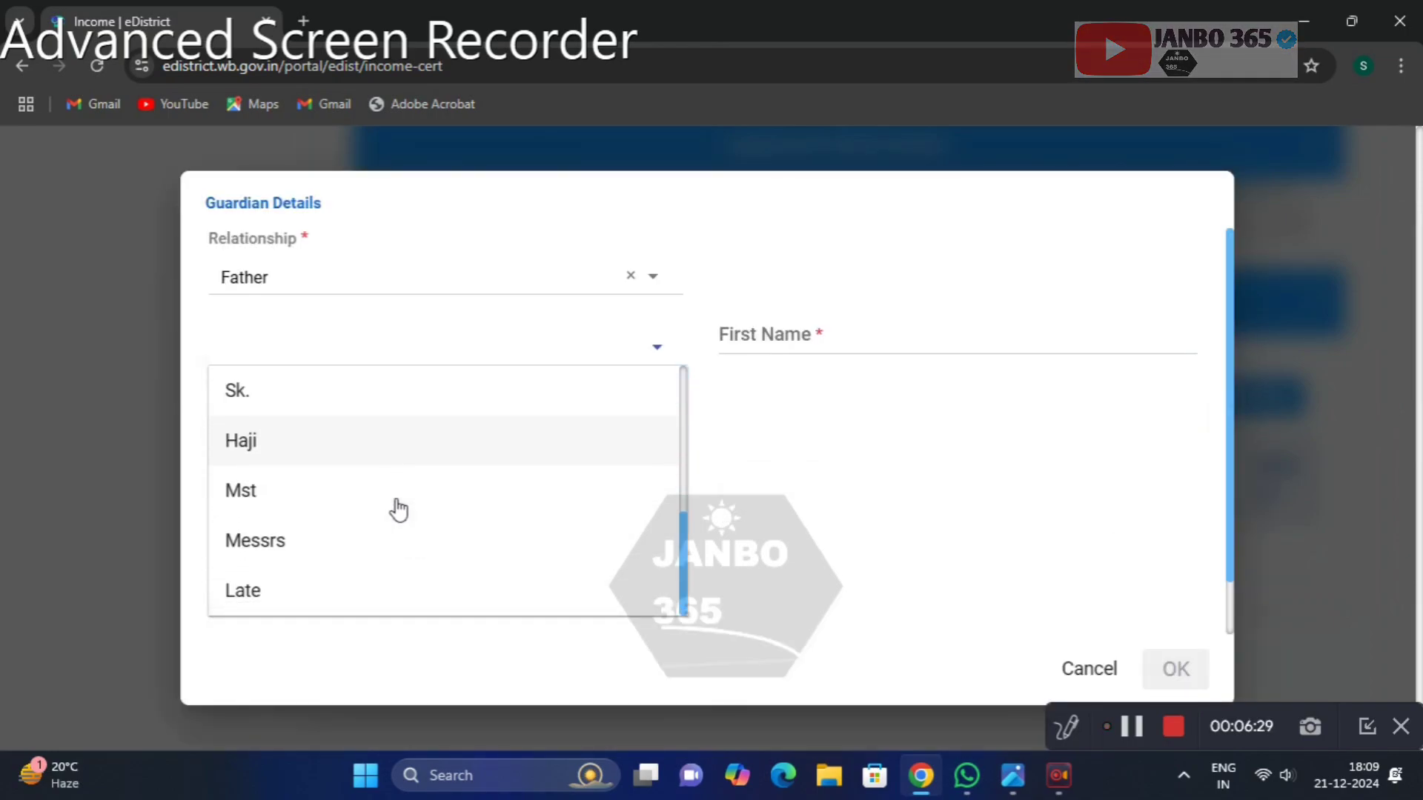
{"action": "left_click", "coordinate": [451, 597]}
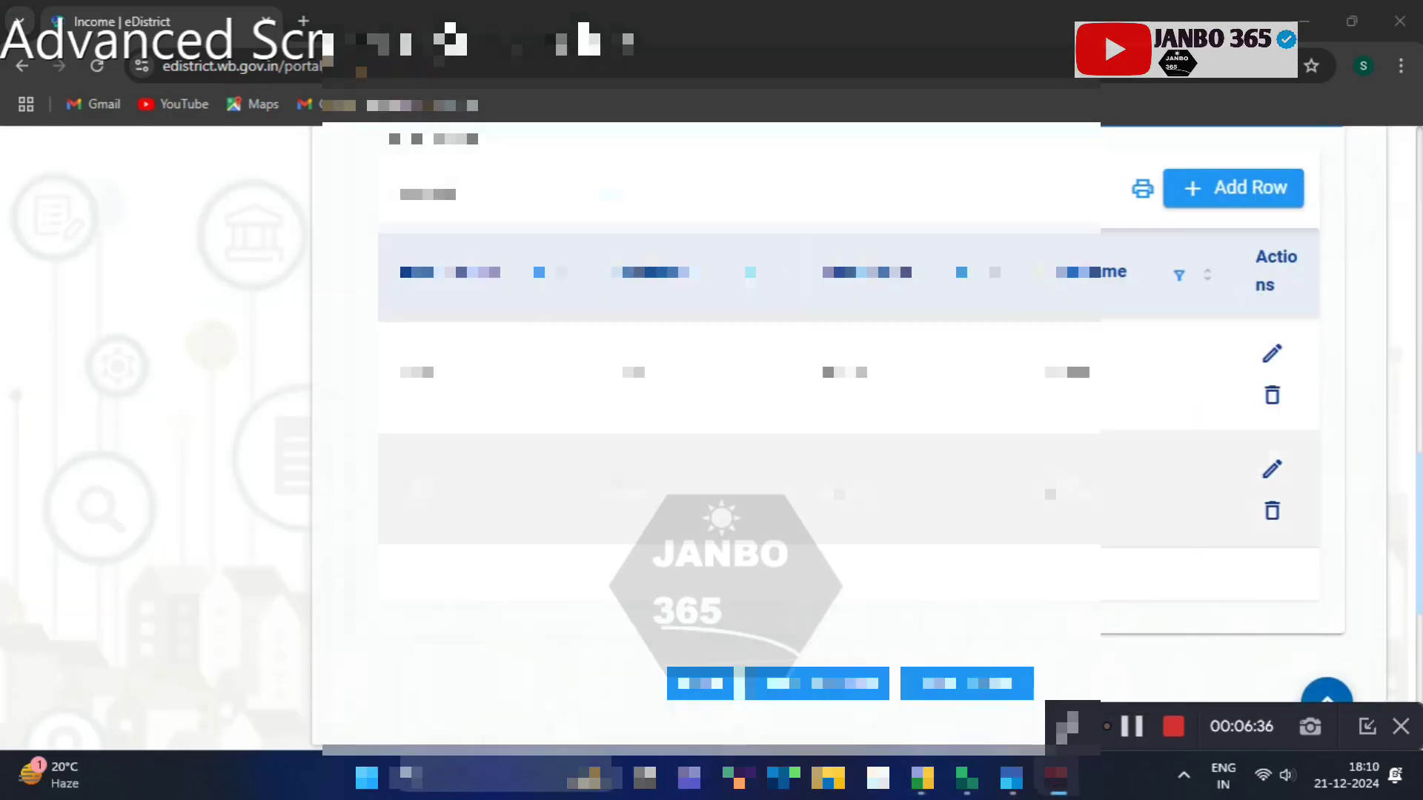
{"action": "scroll", "coordinate": [1311, 448], "scroll_direction": "up", "scroll_amount": 2}
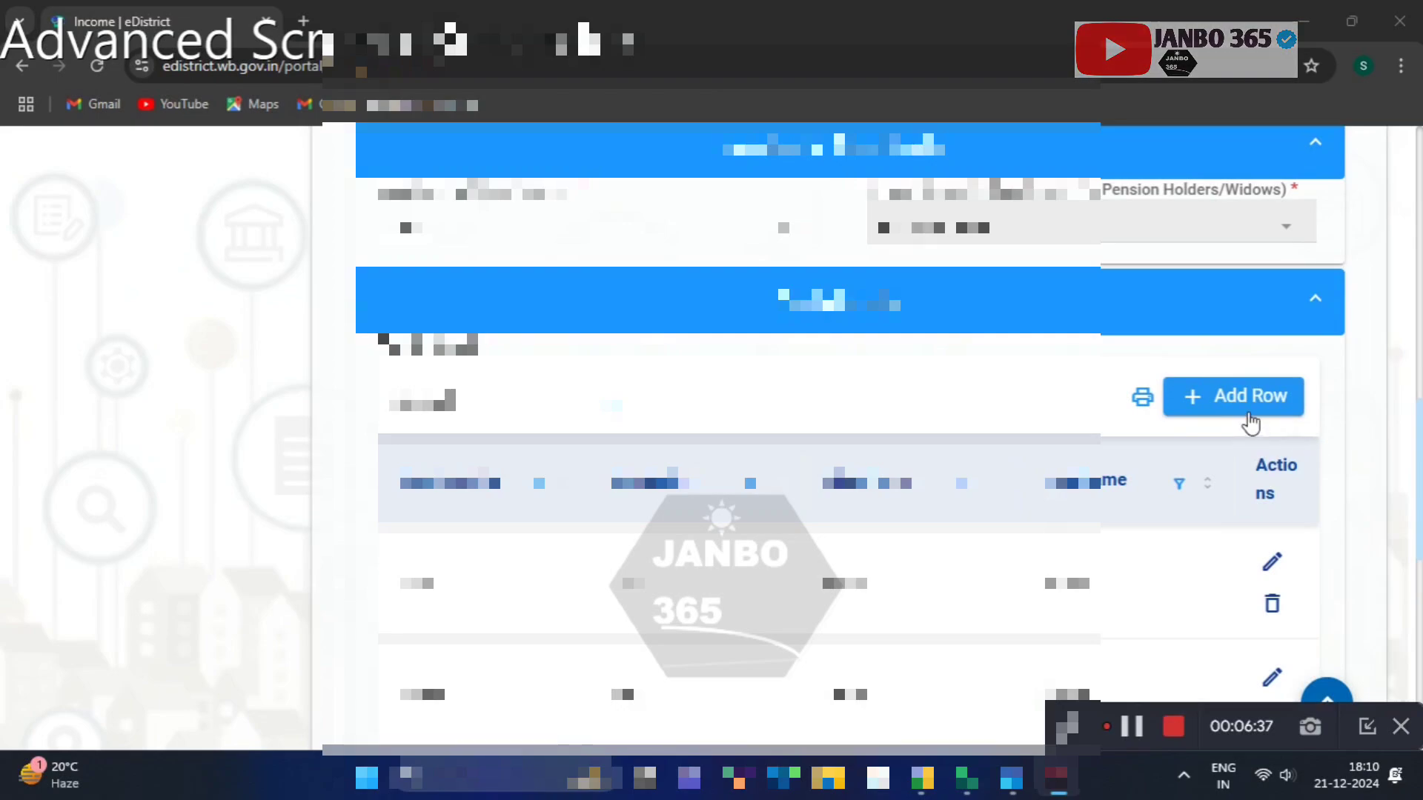
{"action": "scroll", "coordinate": [1256, 403], "scroll_direction": "down", "scroll_amount": 1}
{"action": "scroll", "coordinate": [1237, 307], "scroll_direction": "down", "scroll_amount": 1}
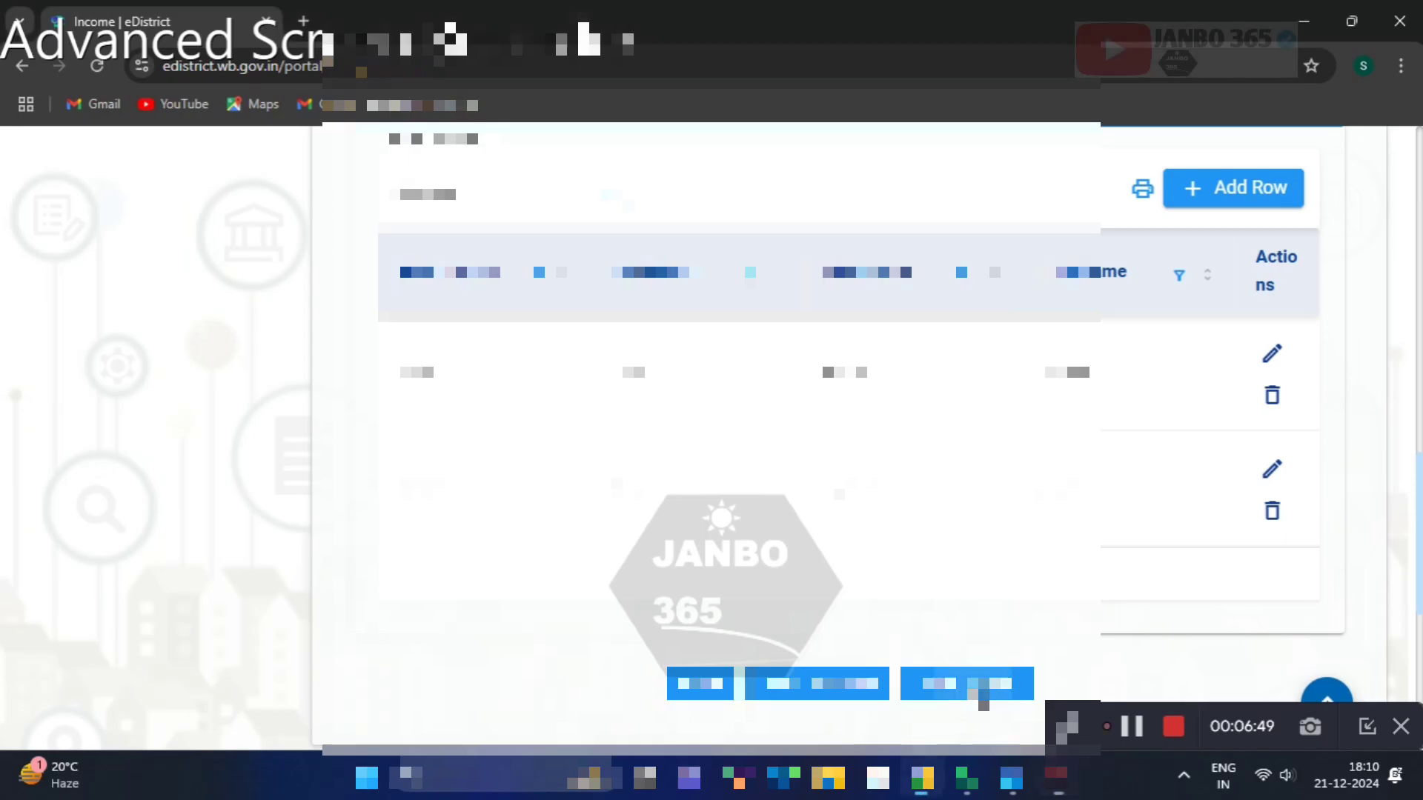
Save the family details and enter 10000 as the monthly income in Income Details.
{"action": "left_click", "coordinate": [983, 701]}
{"action": "scroll", "coordinate": [717, 511], "scroll_direction": "down", "scroll_amount": 1}
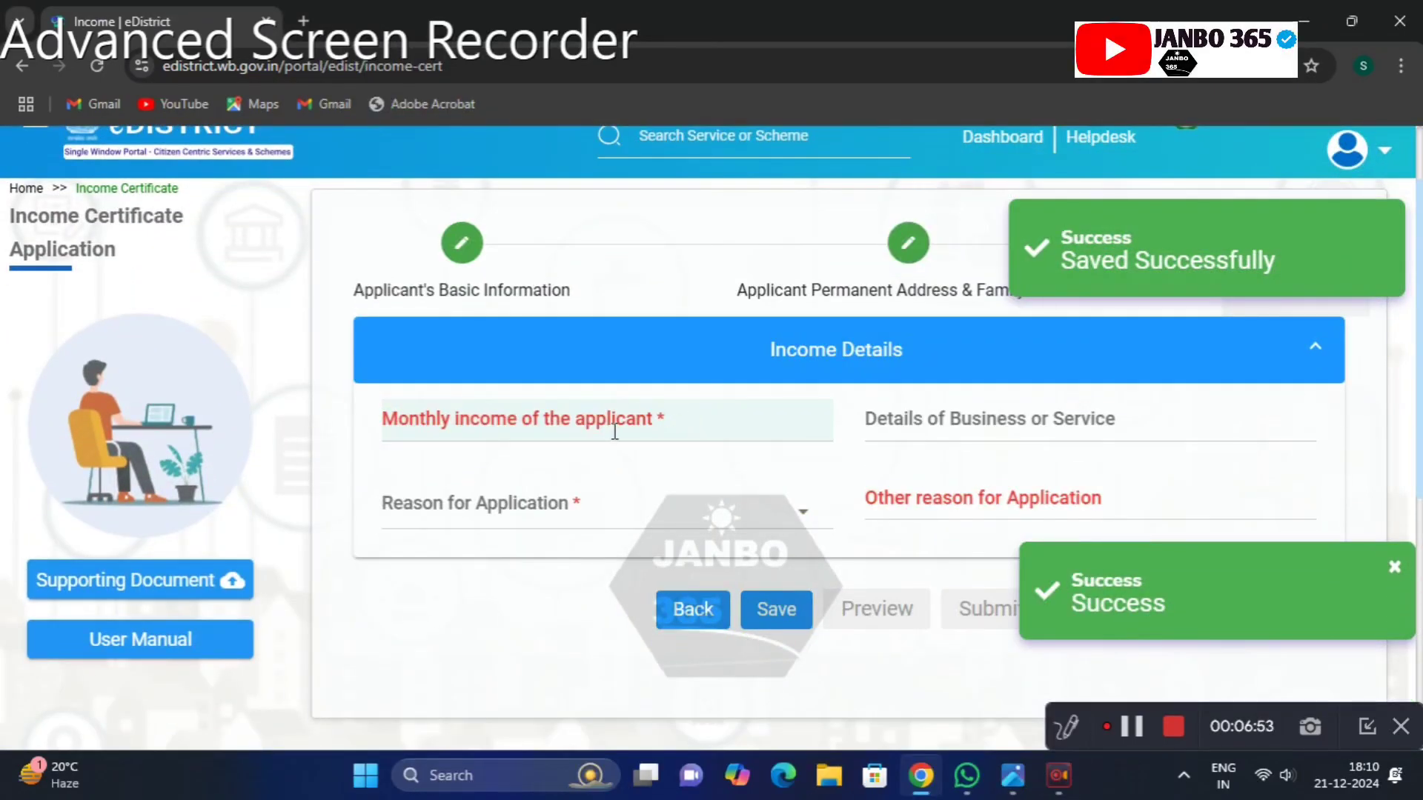
{"action": "left_click", "coordinate": [614, 432]}
{"action": "left_click", "coordinate": [712, 578]}
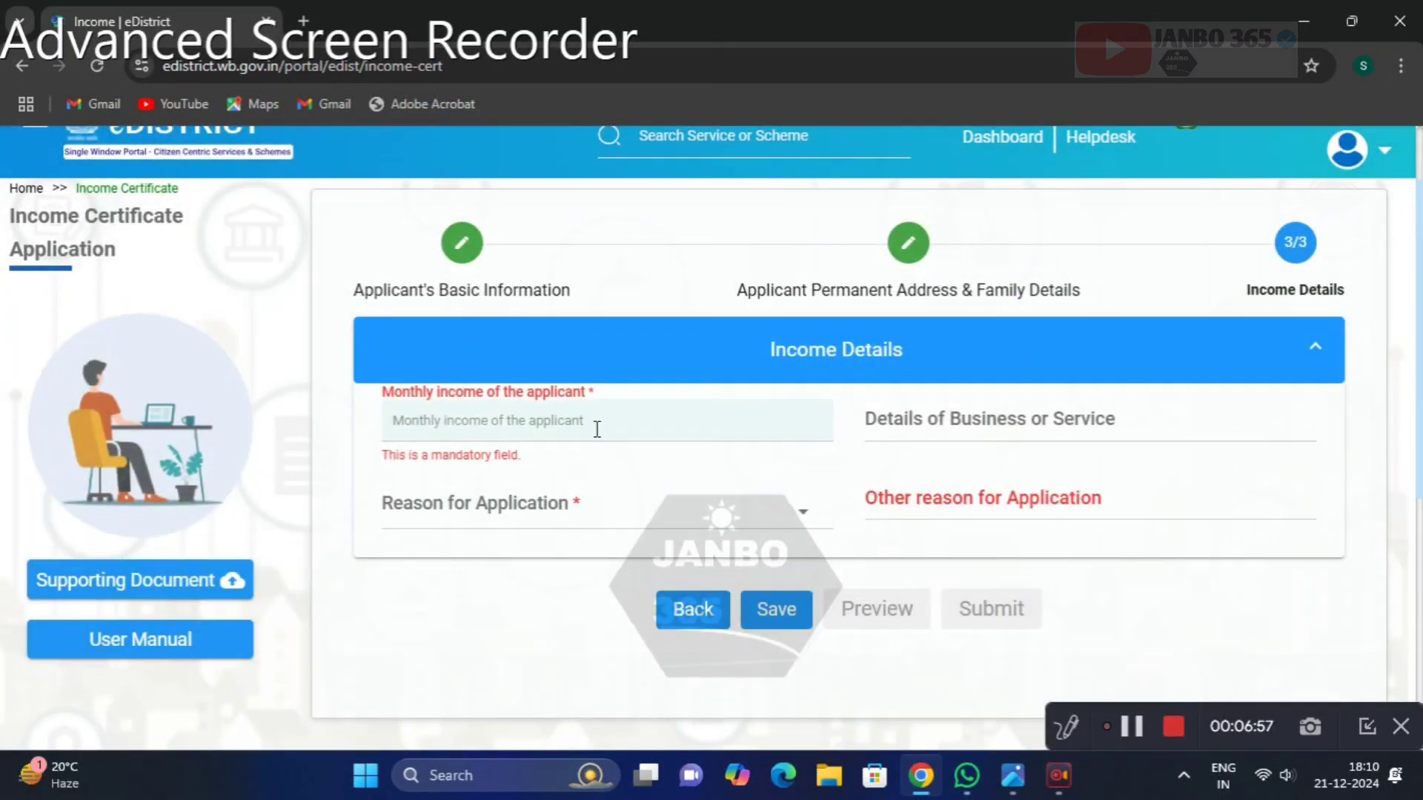
{"action": "left_click", "coordinate": [1130, 726]}
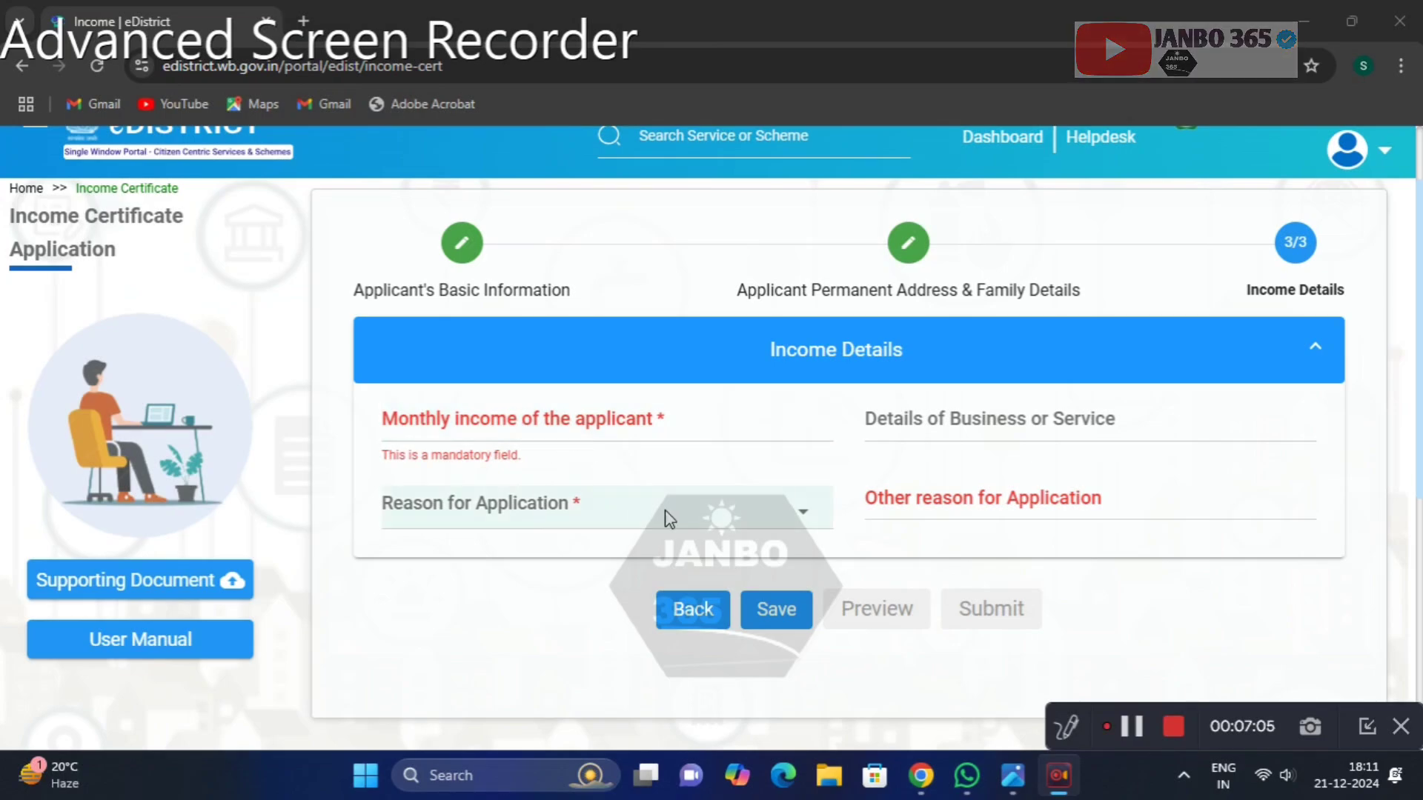
{"action": "left_click", "coordinate": [546, 419]}
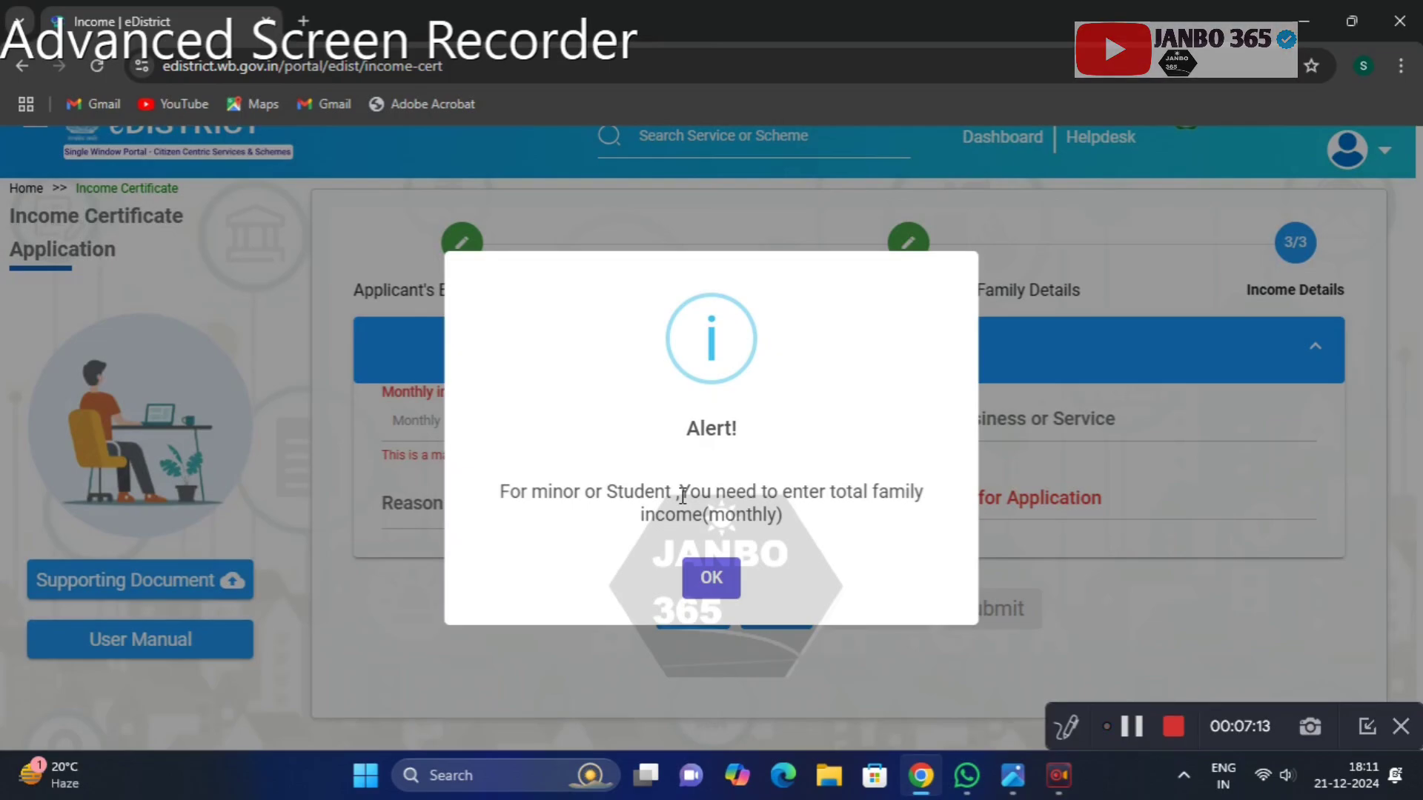
{"action": "type", "text": "10000"}
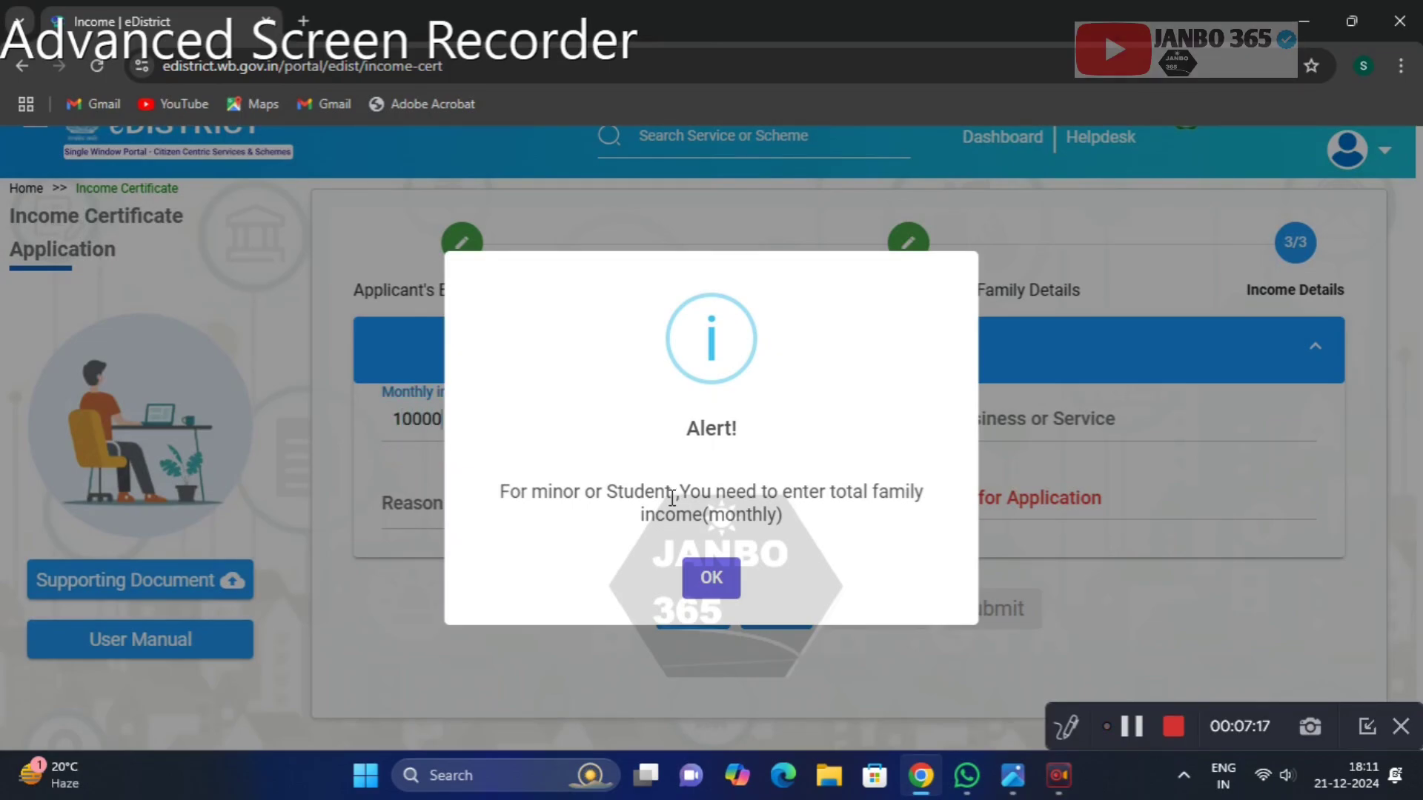
{"action": "left_click", "coordinate": [715, 580]}
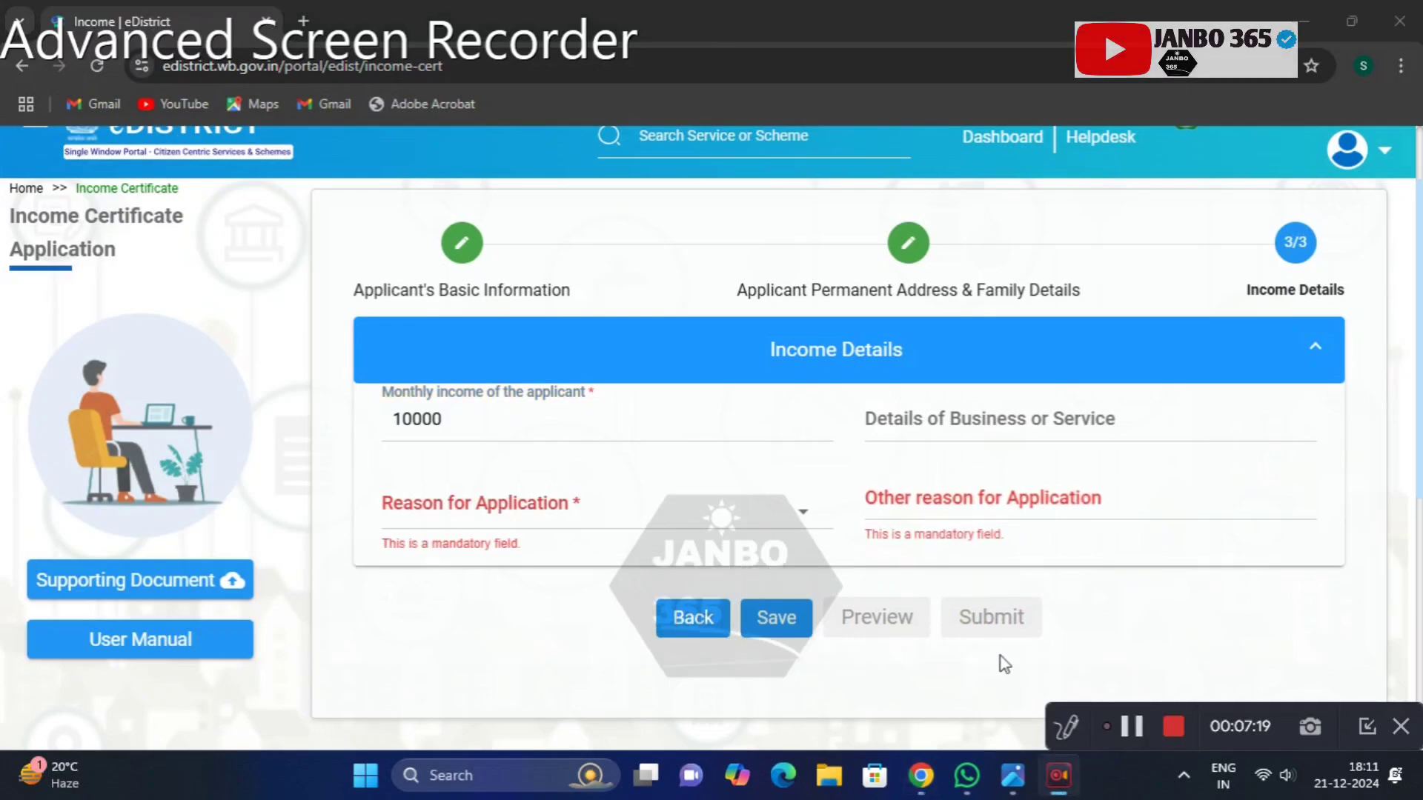
Set Reason for Application to Other with 'scholarship' as the other reason, then save.
{"action": "left_click", "coordinate": [620, 522]}
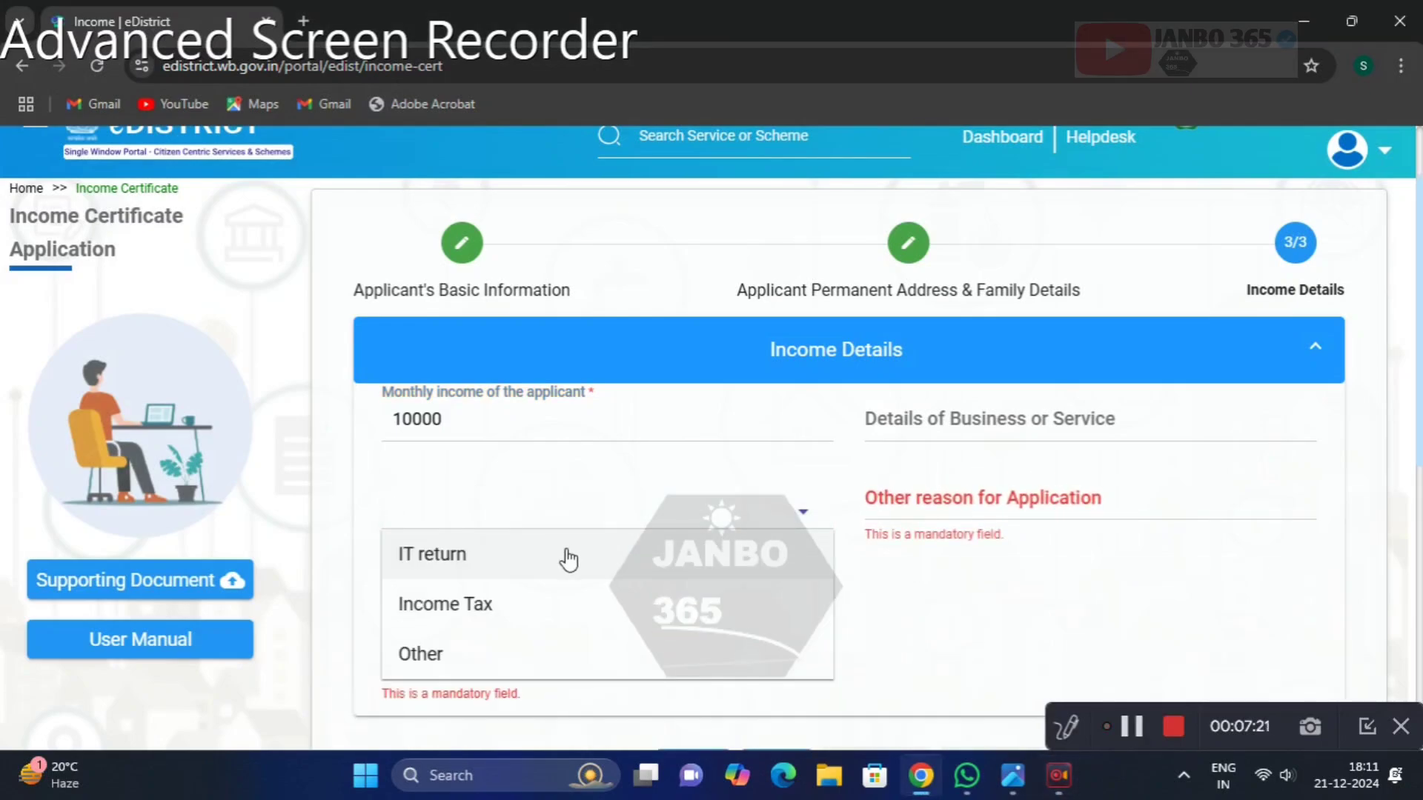
{"action": "left_click", "coordinate": [522, 664]}
{"action": "left_click", "coordinate": [1048, 511]}
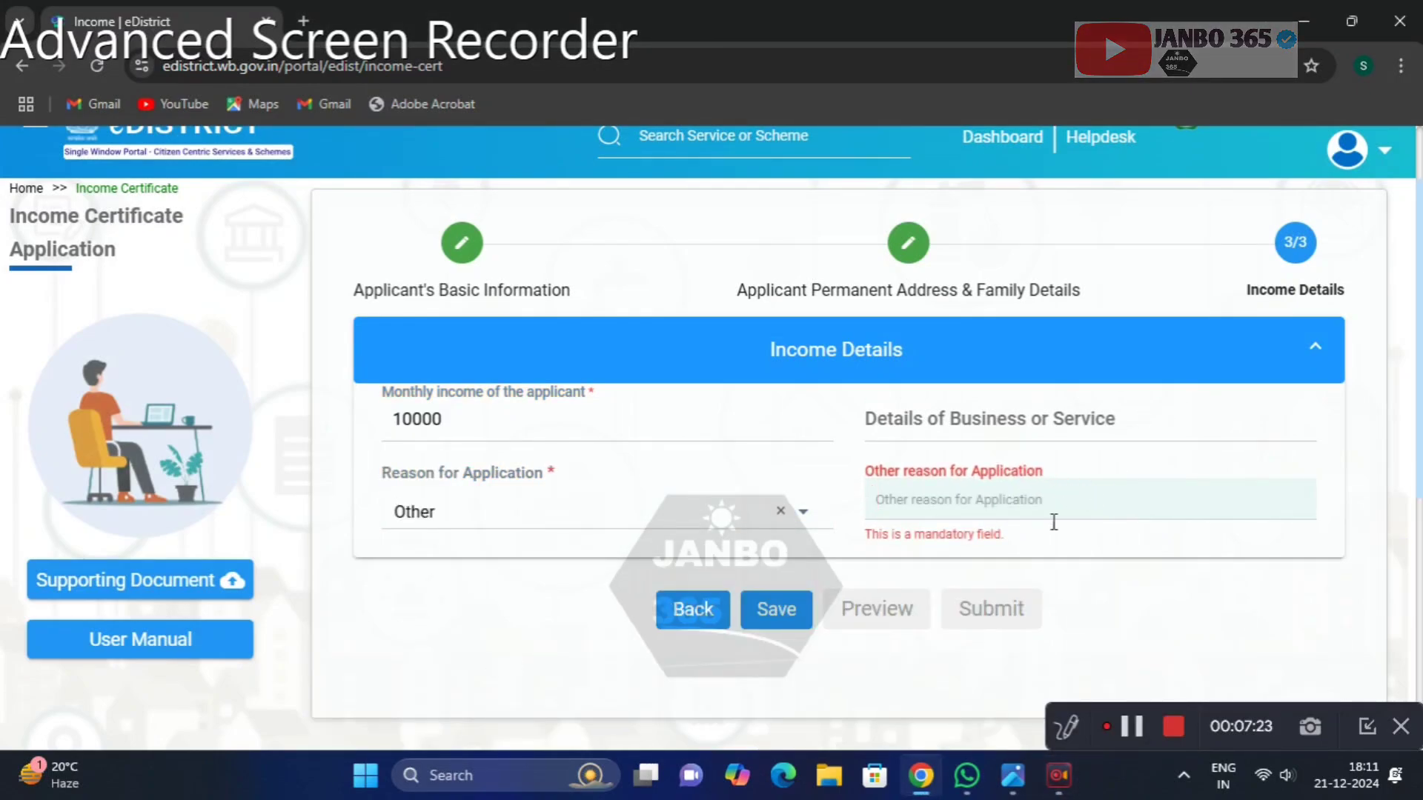
{"action": "type", "text": "scholarship"}
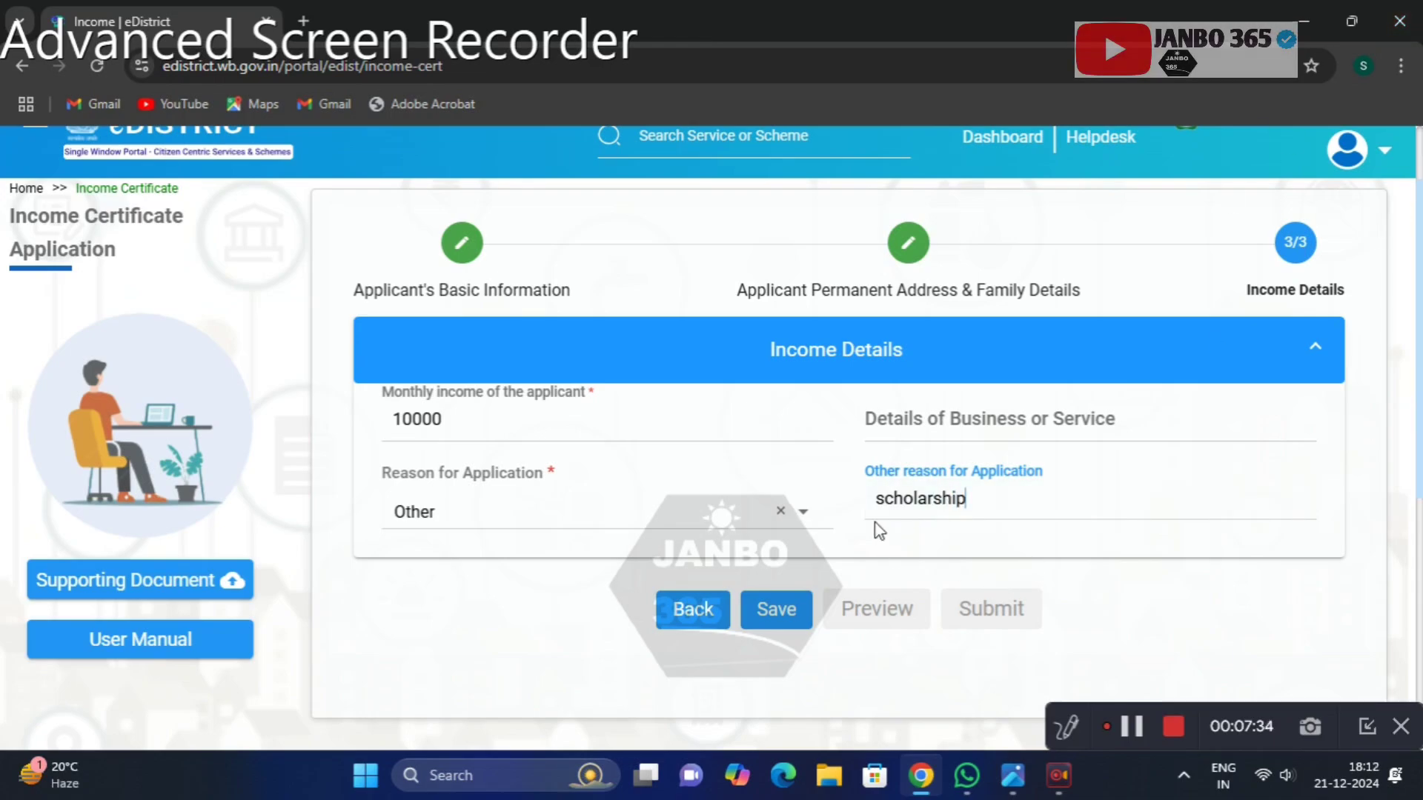
{"action": "left_click", "coordinate": [1130, 725]}
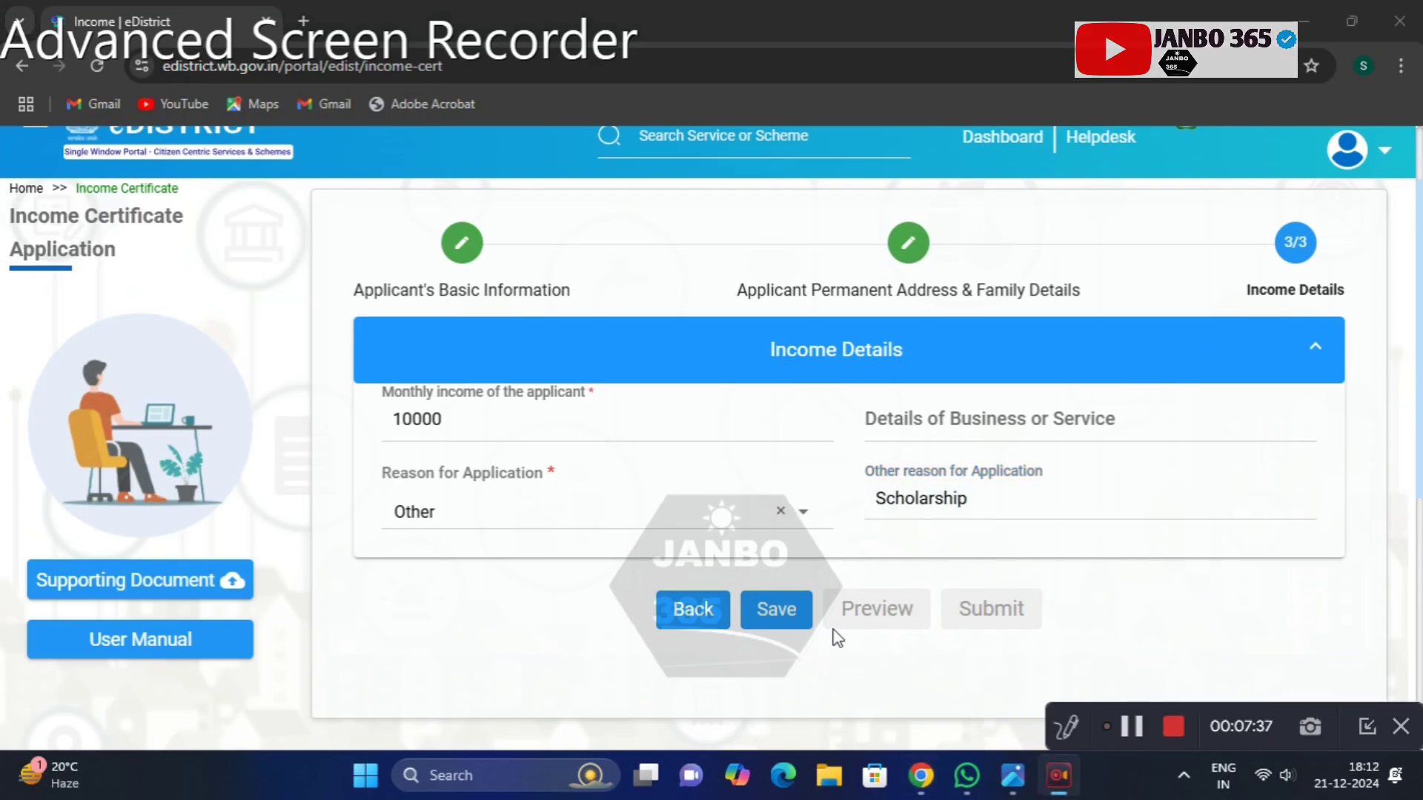
{"action": "scroll", "coordinate": [836, 637], "scroll_direction": "up", "scroll_amount": 2}
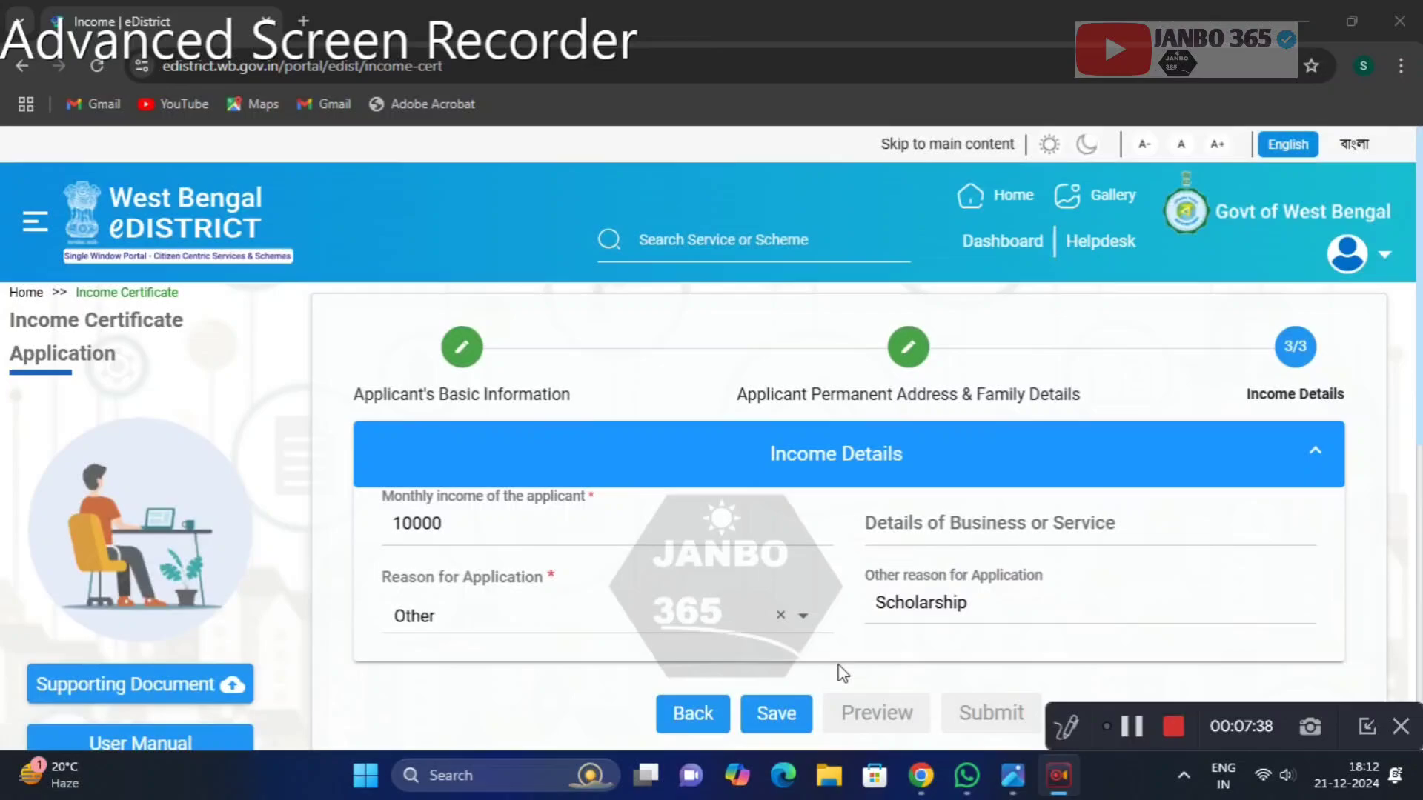
{"action": "left_click", "coordinate": [776, 712]}
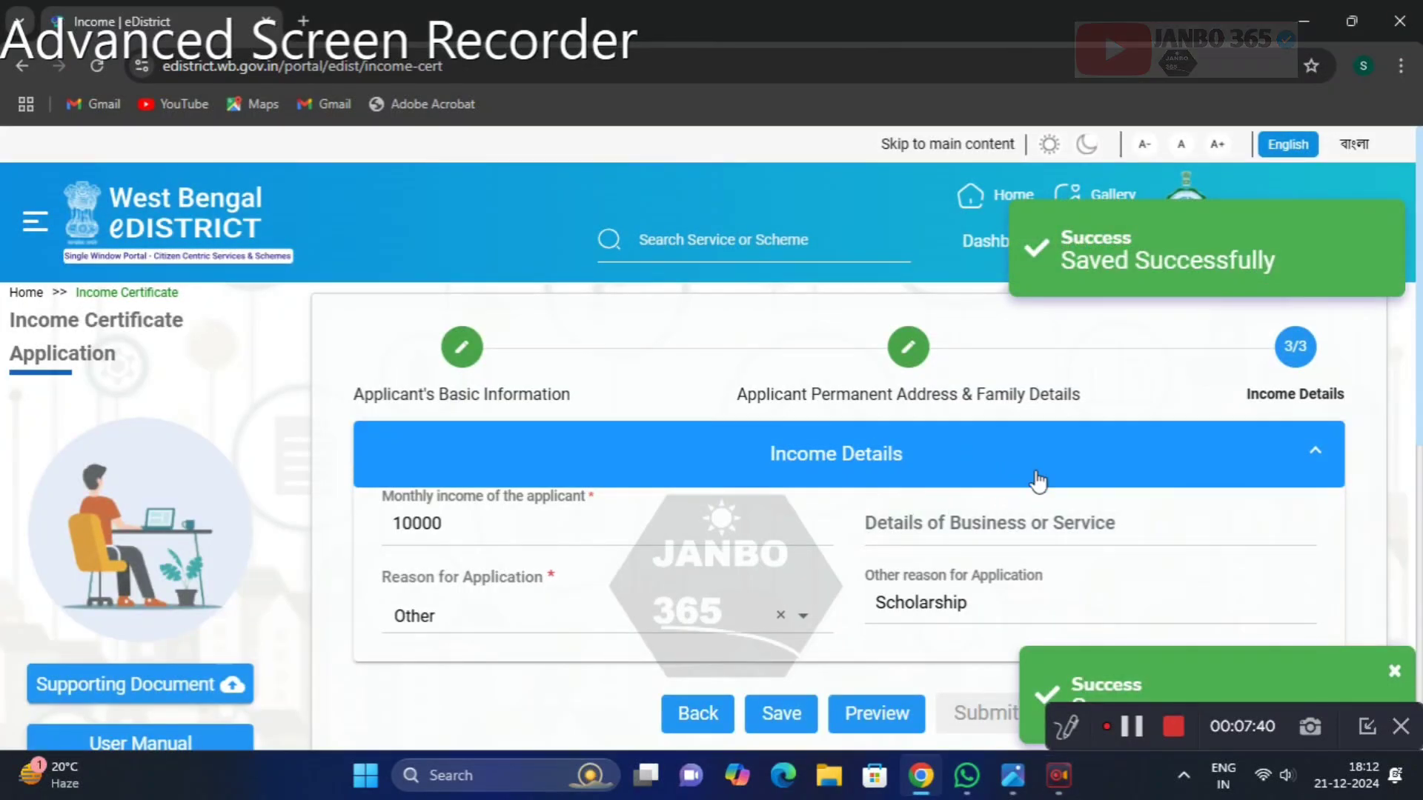
{"action": "scroll", "coordinate": [1037, 415], "scroll_direction": "down", "scroll_amount": 3}
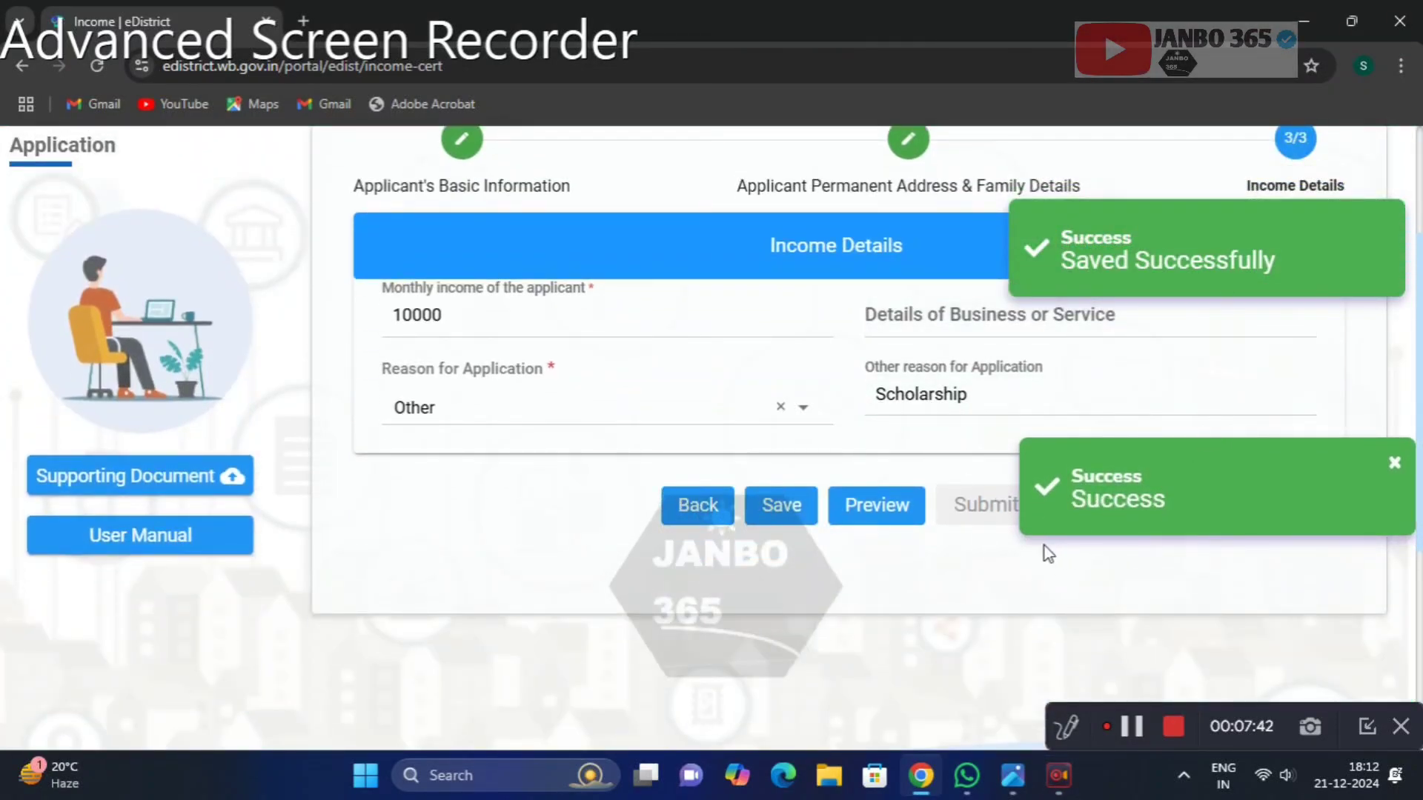
{"action": "left_click", "coordinate": [883, 525]}
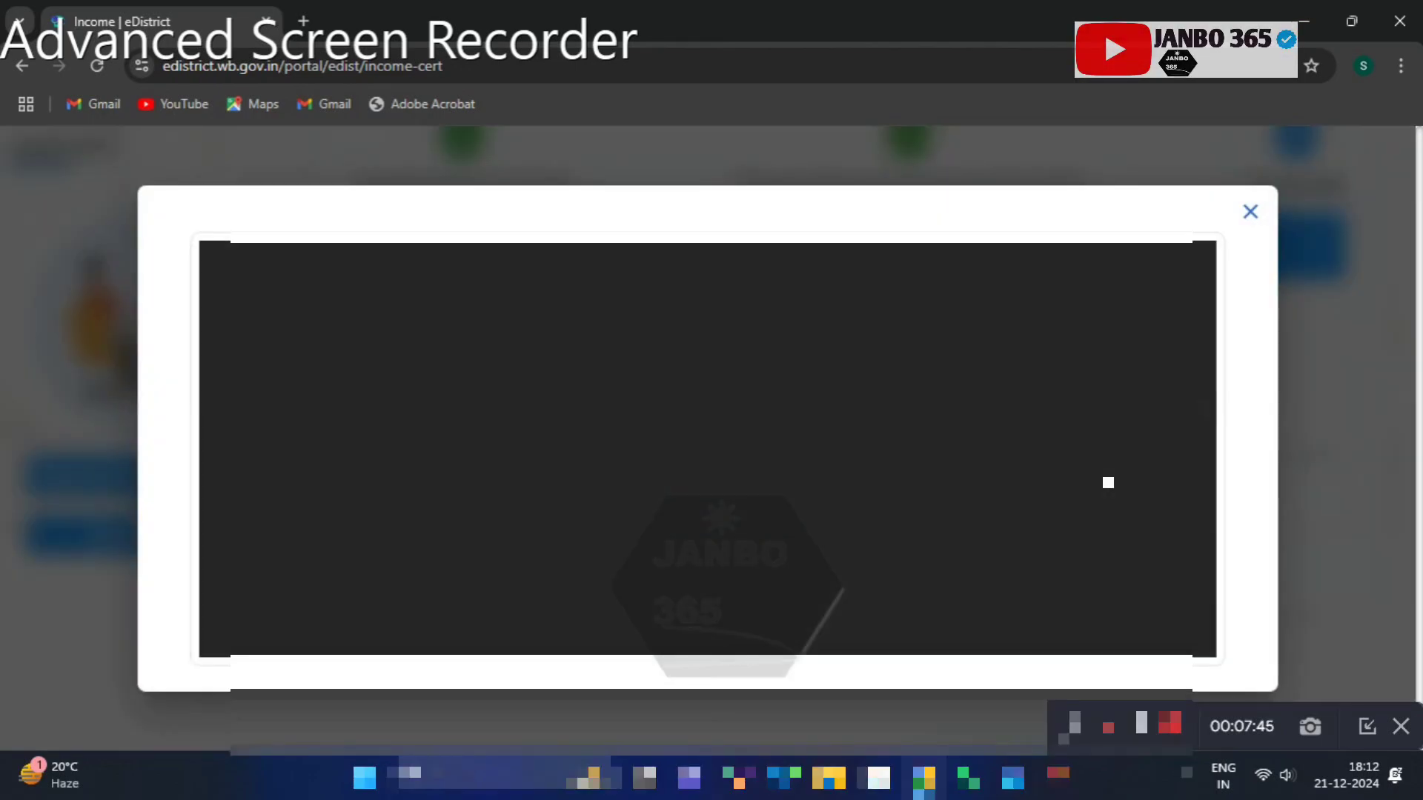
{"action": "scroll", "coordinate": [699, 474], "scroll_direction": "down", "scroll_amount": 2}
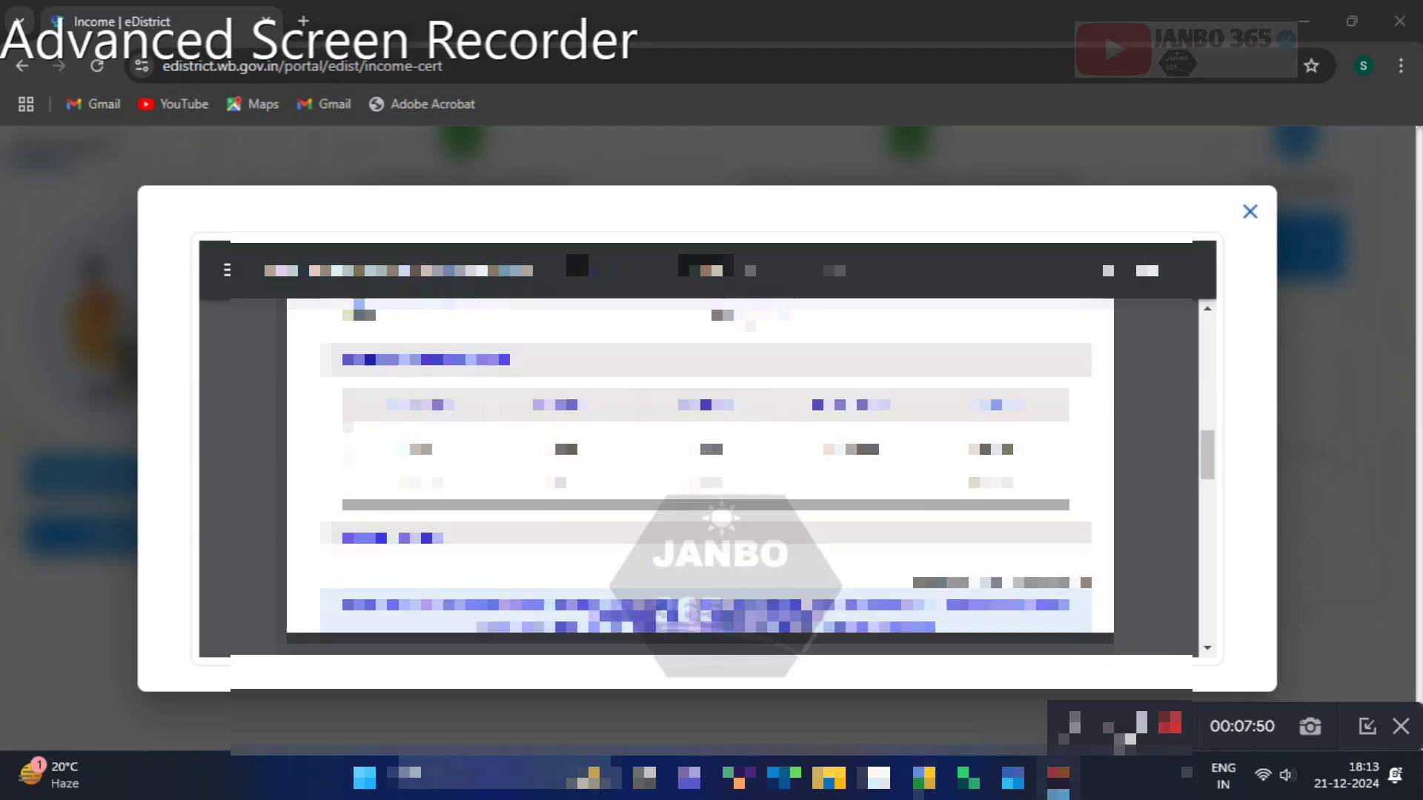
{"action": "scroll", "coordinate": [699, 474], "scroll_direction": "down", "scroll_amount": 5}
{"action": "scroll", "coordinate": [700, 474], "scroll_direction": "down", "scroll_amount": 5}
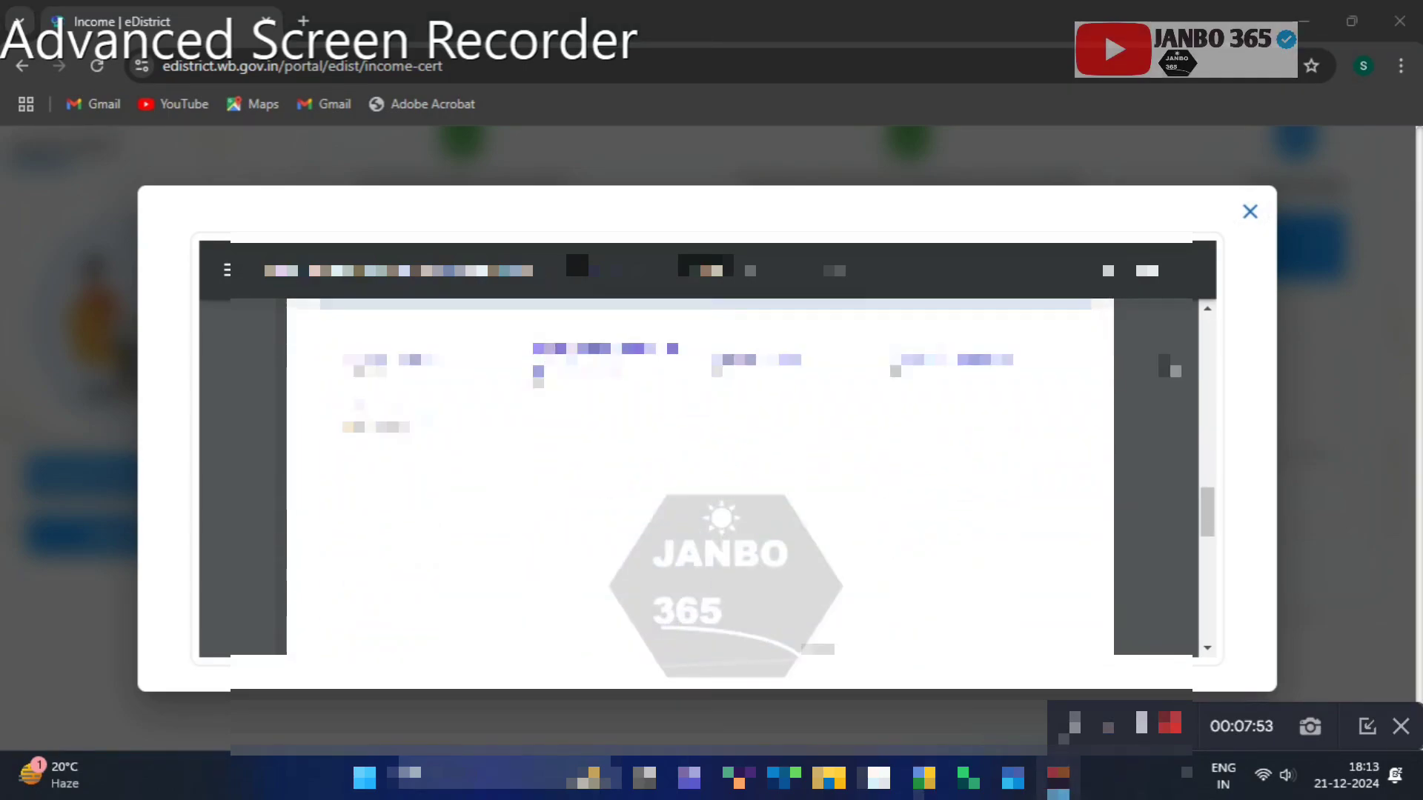
Close the application preview and open the supporting documents upload form.
{"action": "left_click", "coordinate": [1250, 213]}
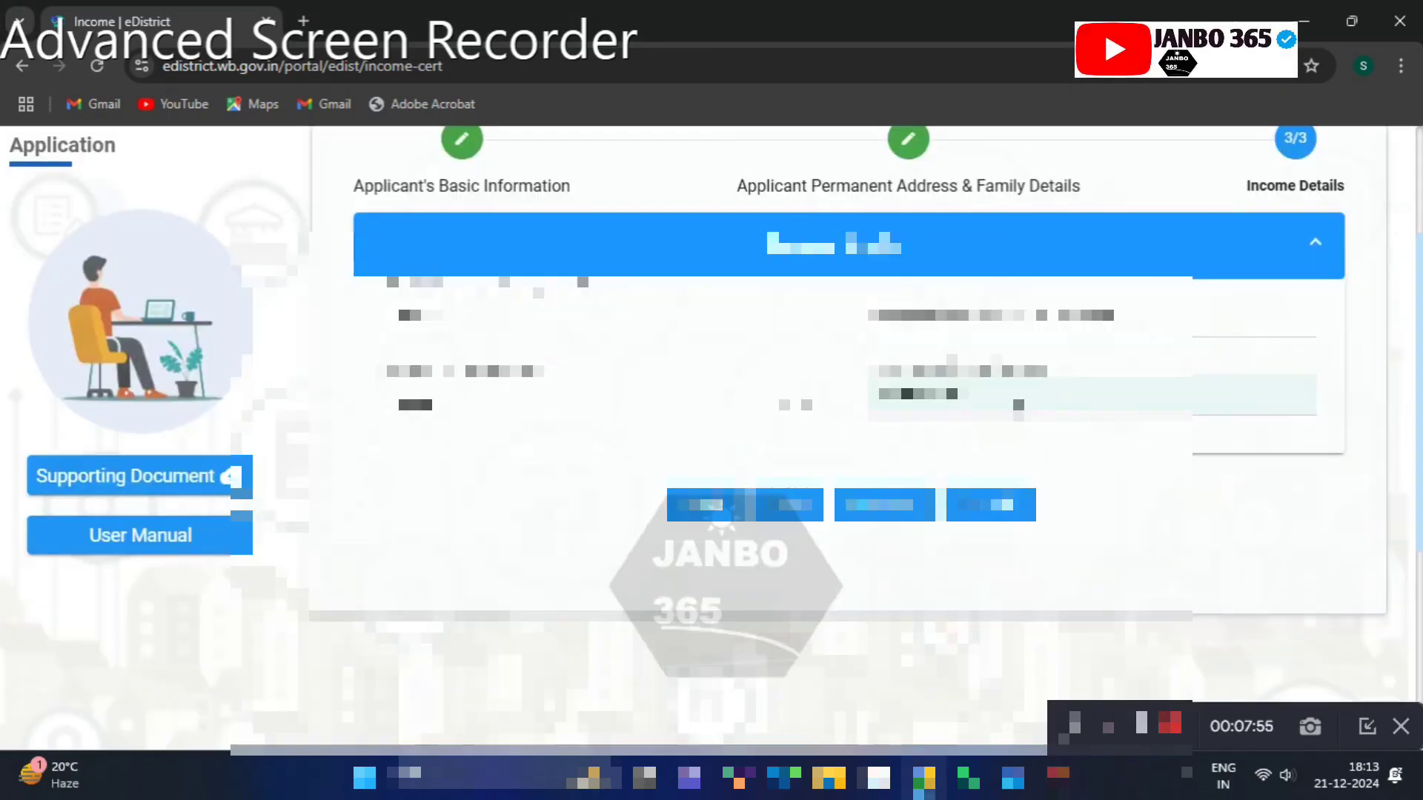
{"action": "scroll", "coordinate": [1249, 215], "scroll_direction": "down", "scroll_amount": 5}
{"action": "scroll", "coordinate": [1249, 215], "scroll_direction": "up", "scroll_amount": 3}
{"action": "left_click", "coordinate": [989, 407]}
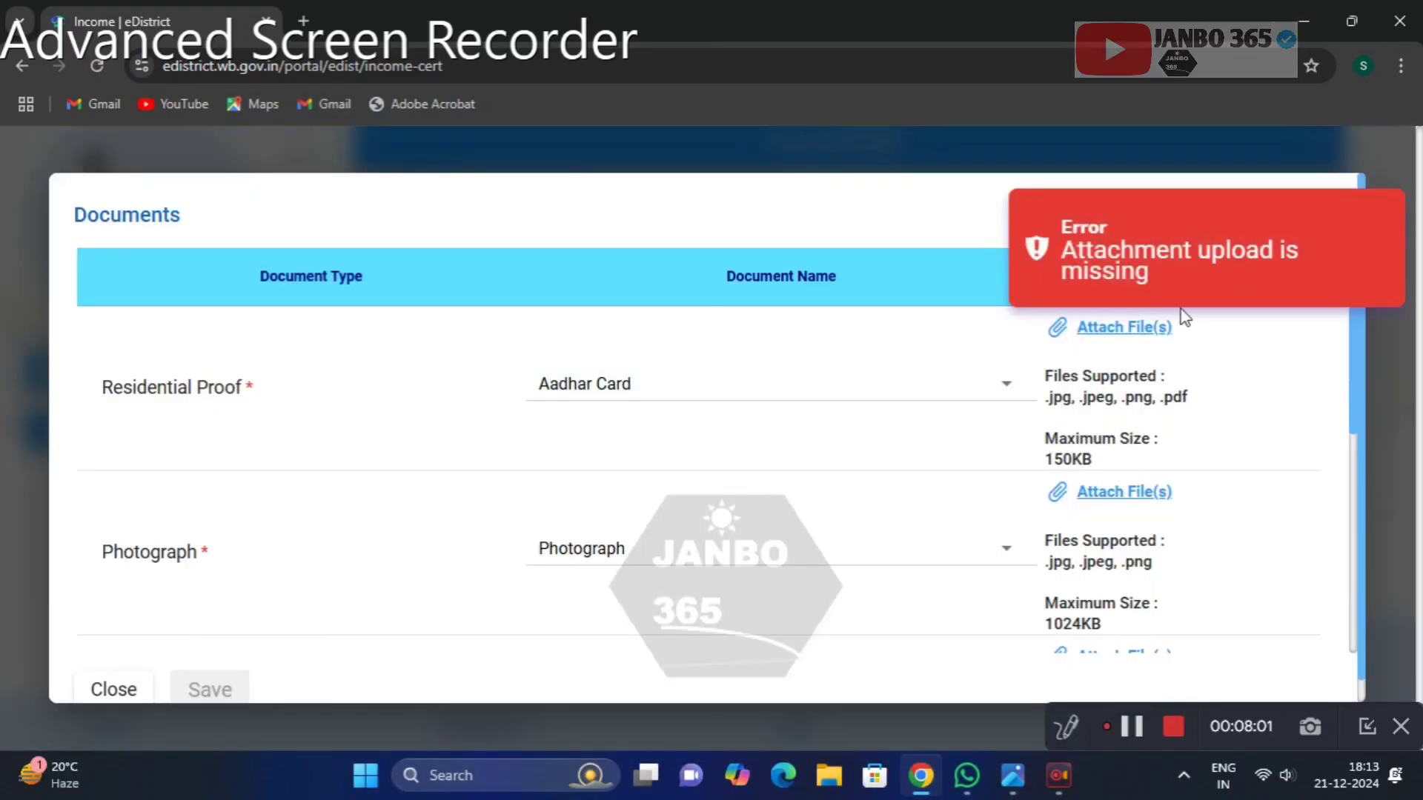
Check the Other Relevant Documents choices without changing them, then return to the dialog's top.
{"action": "scroll", "coordinate": [1074, 392], "scroll_direction": "down", "scroll_amount": 2}
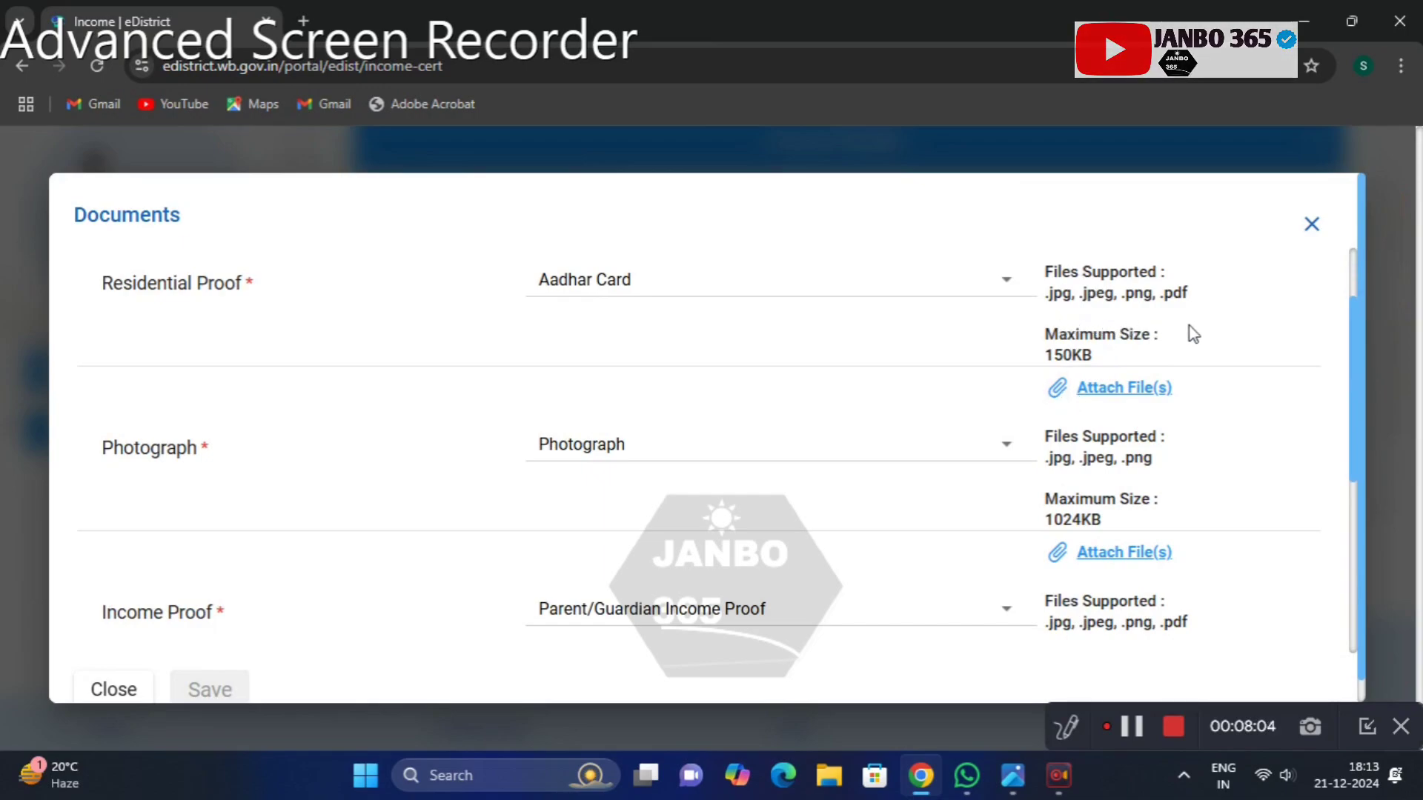
{"action": "scroll", "coordinate": [682, 444], "scroll_direction": "down", "scroll_amount": 2}
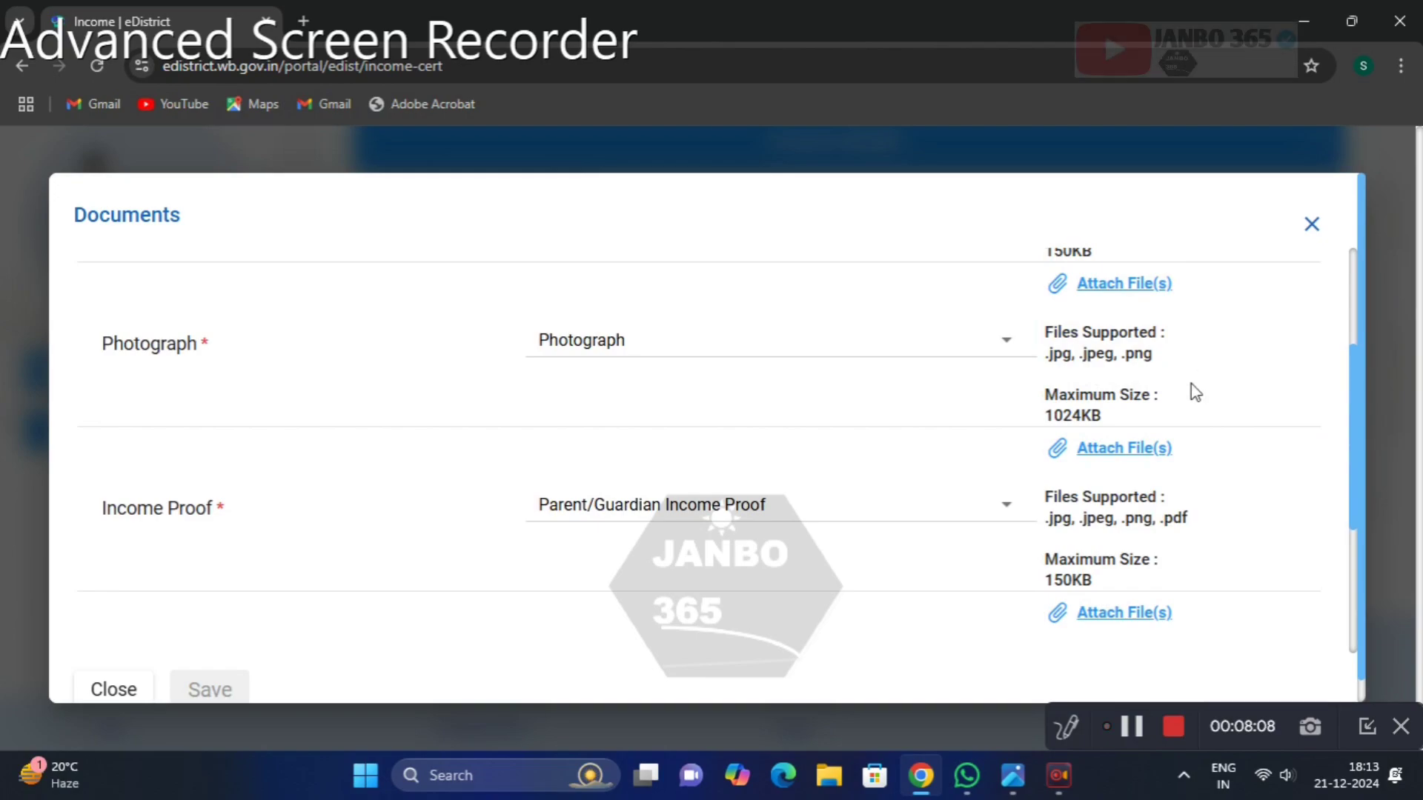
{"action": "scroll", "coordinate": [799, 490], "scroll_direction": "down", "scroll_amount": 2}
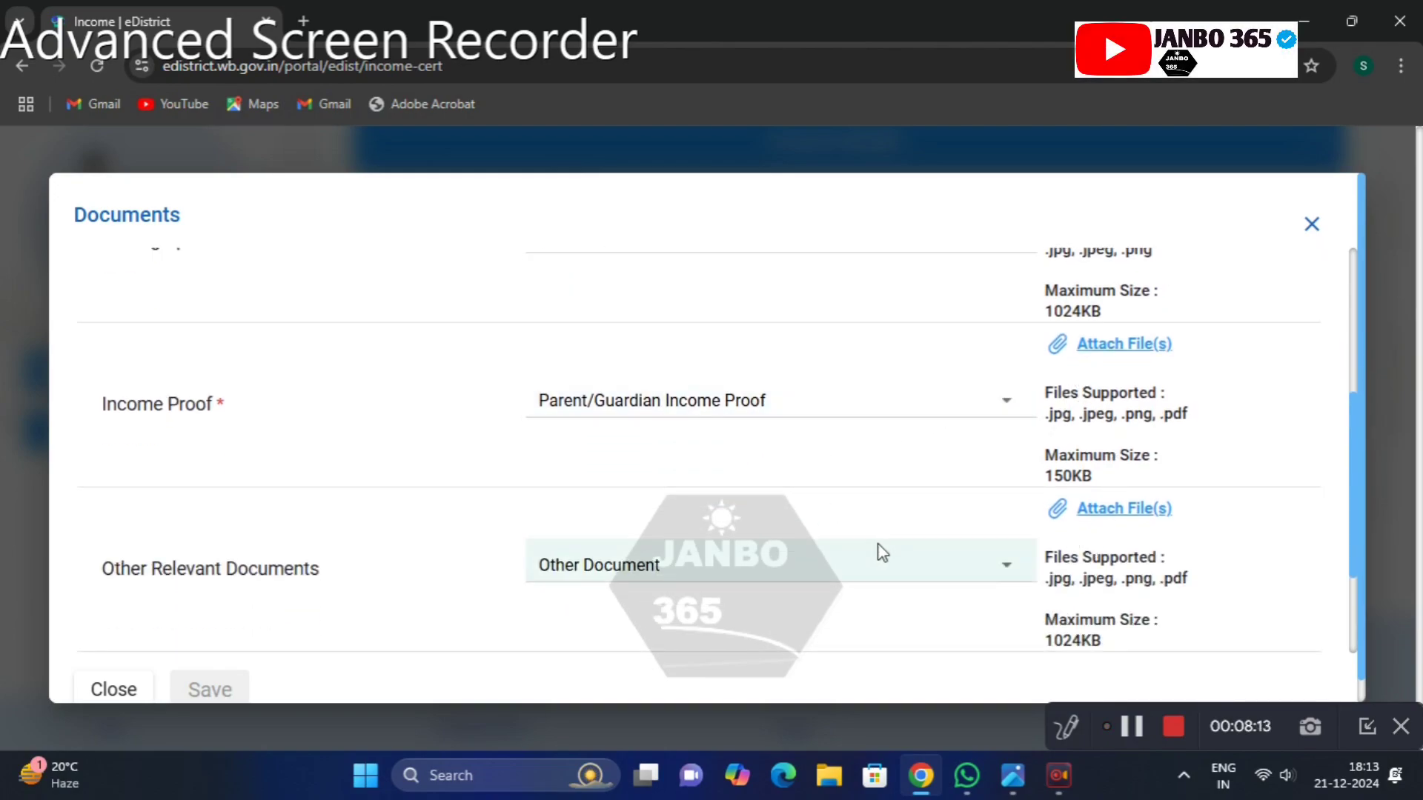
{"action": "left_click", "coordinate": [892, 570]}
{"action": "left_click", "coordinate": [1176, 552]}
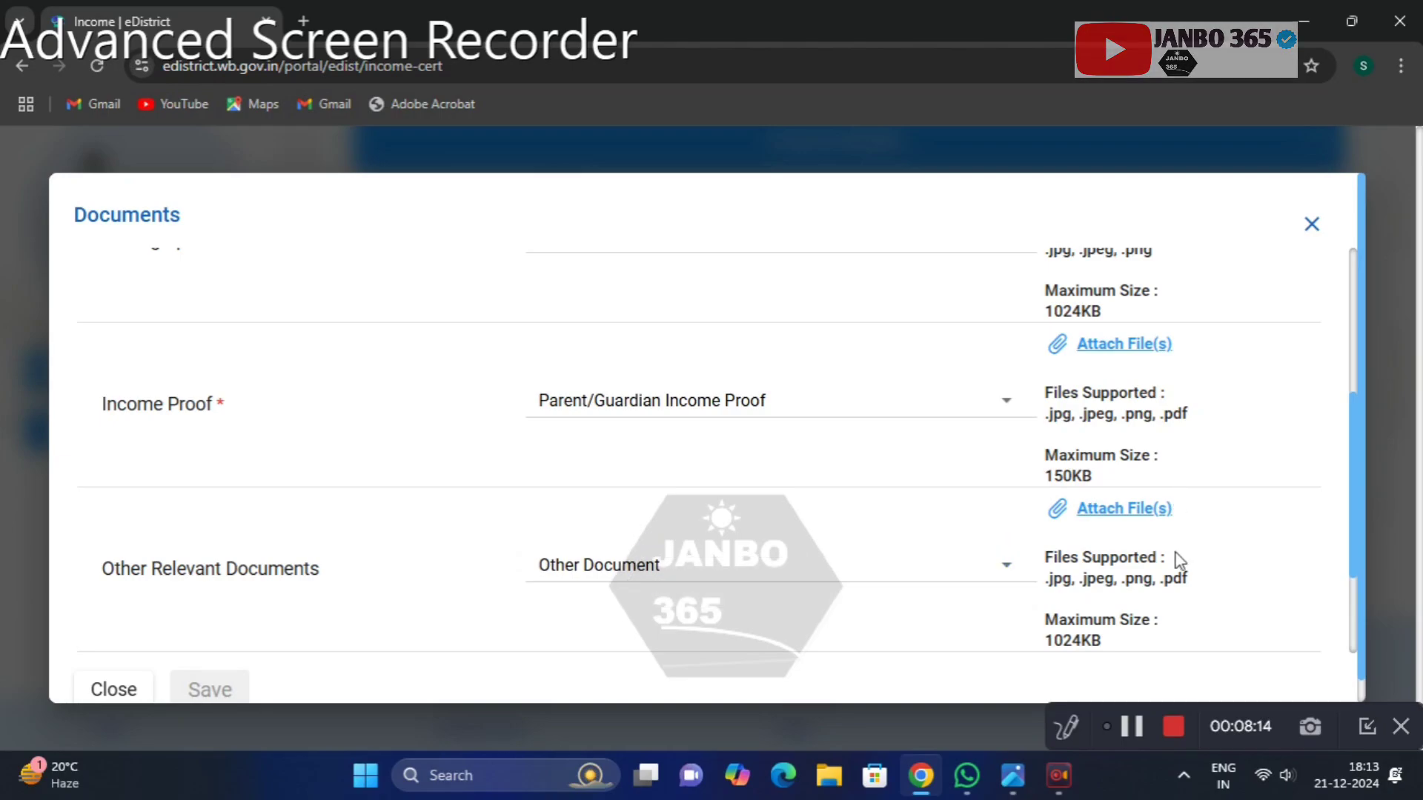
{"action": "scroll", "coordinate": [1064, 626], "scroll_direction": "down", "scroll_amount": 5}
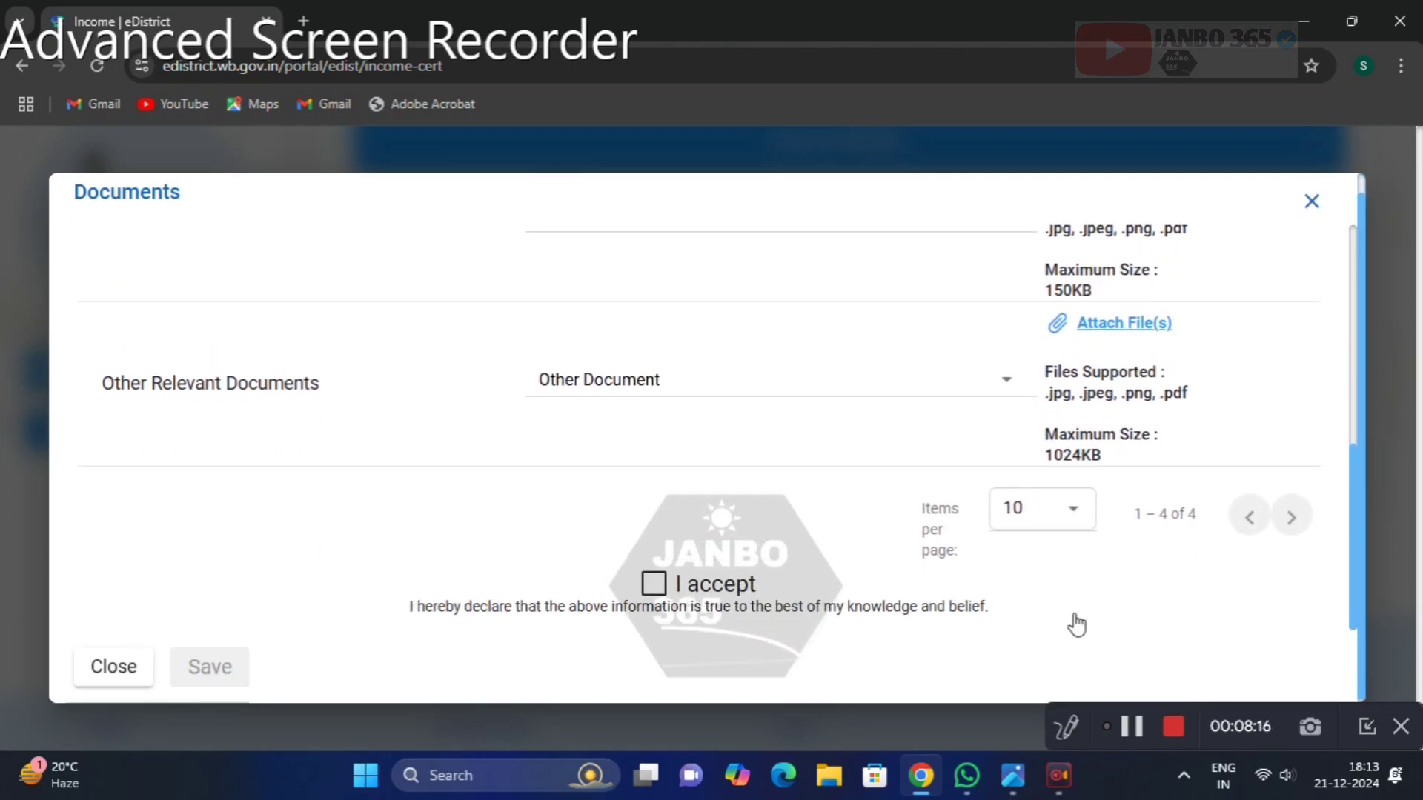
{"action": "scroll", "coordinate": [1074, 615], "scroll_direction": "up", "scroll_amount": 3}
{"action": "scroll", "coordinate": [1078, 614], "scroll_direction": "up", "scroll_amount": 2}
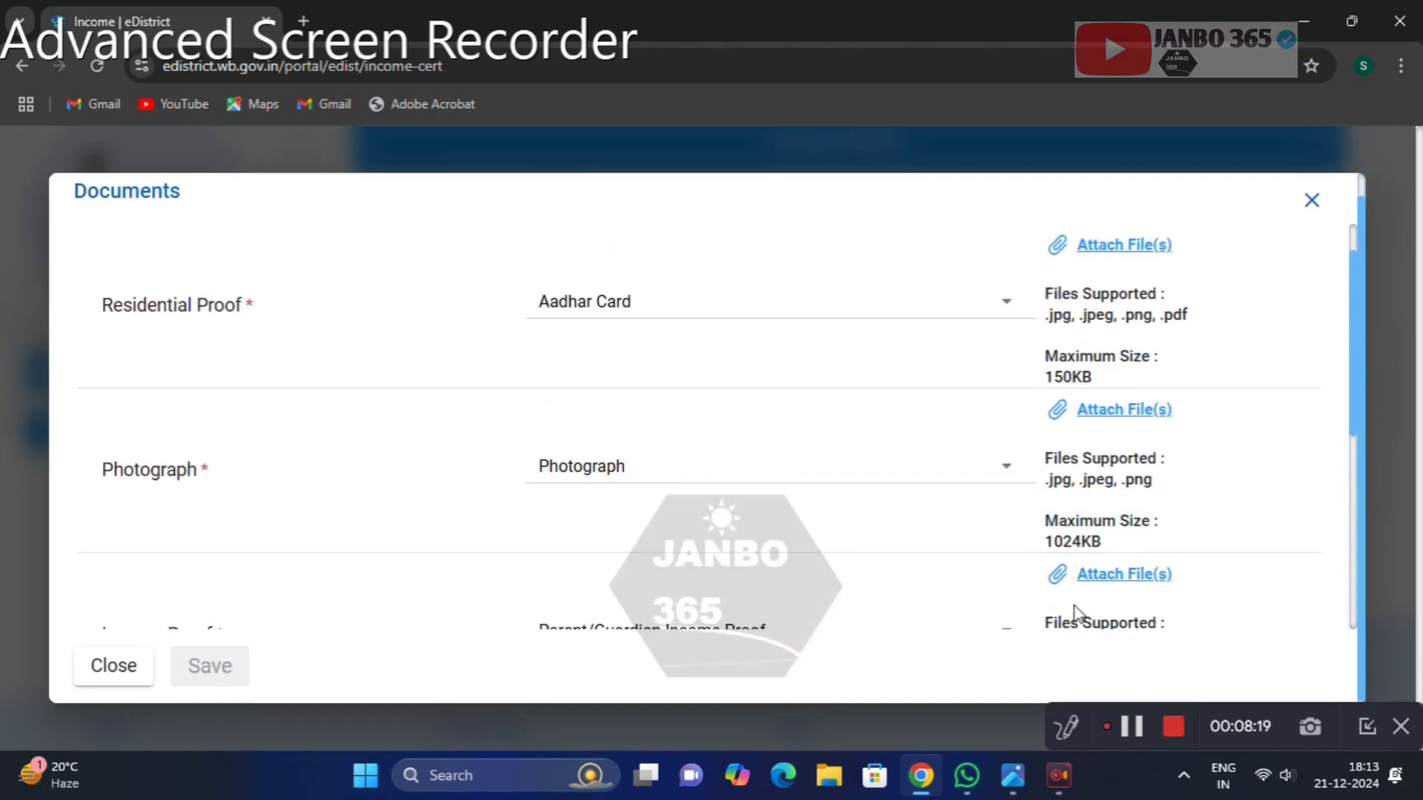
{"action": "scroll", "coordinate": [900, 569], "scroll_direction": "up", "scroll_amount": 2}
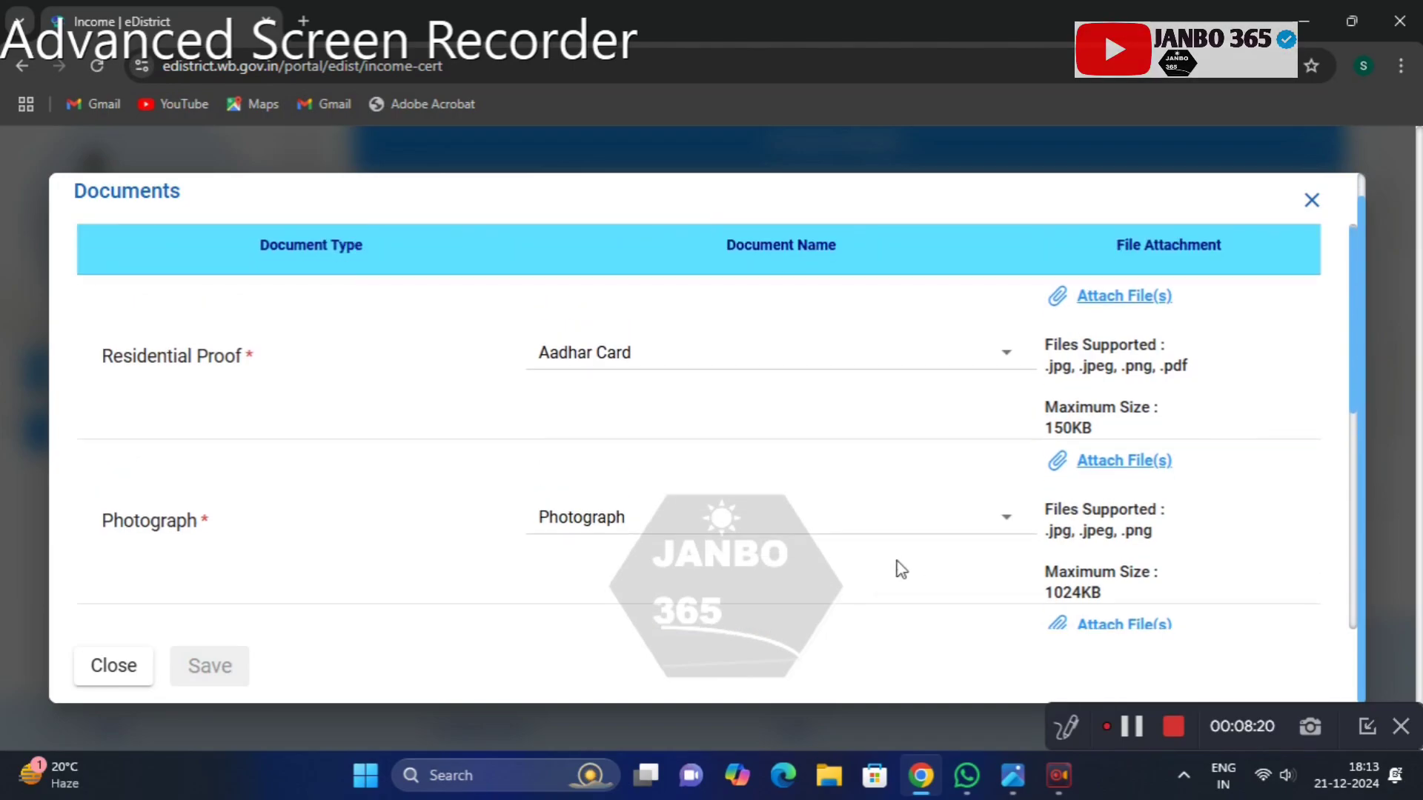
Confirm Aadhar Card as Residential Proof, tick 'I accept' and save the attachments.
{"action": "left_click", "coordinate": [1007, 391]}
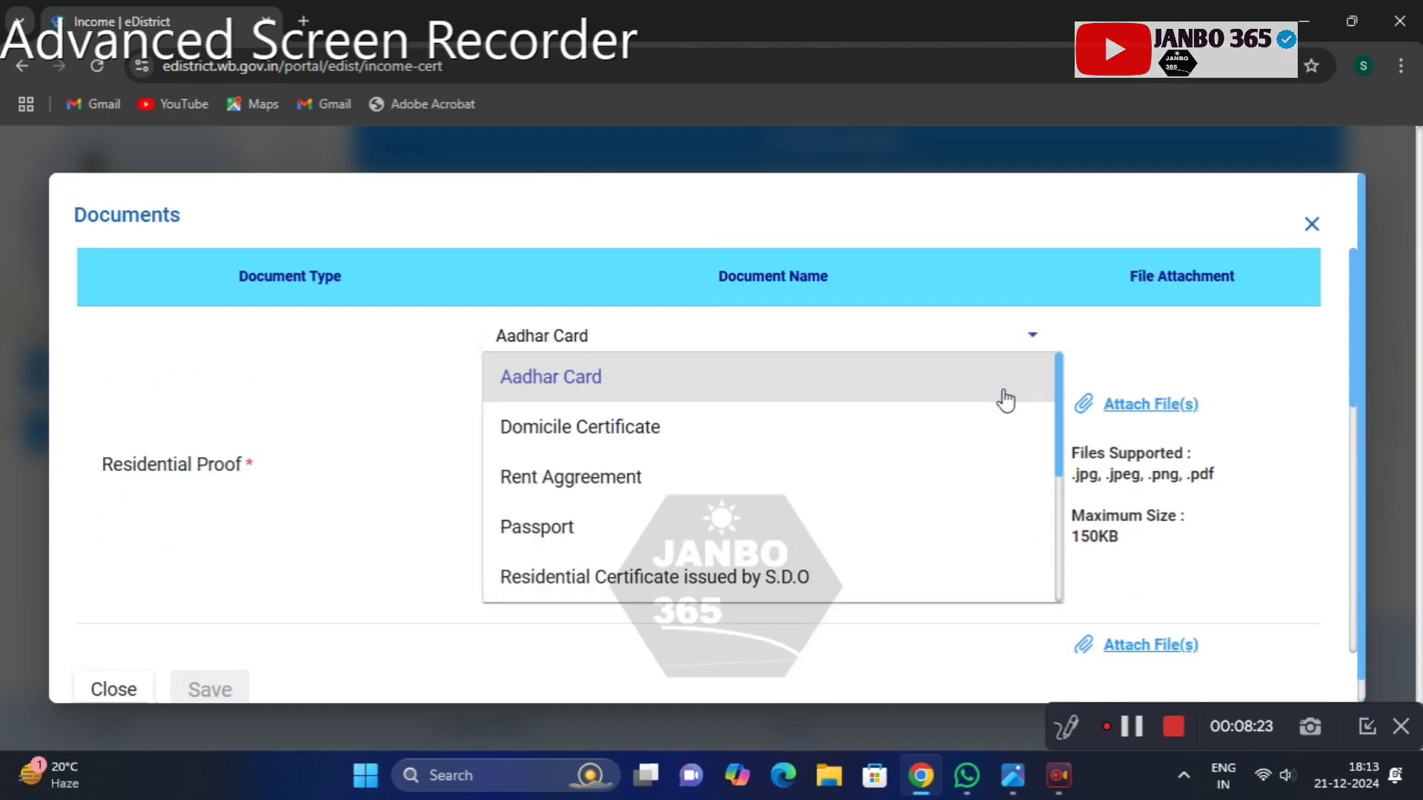
{"action": "left_click", "coordinate": [1177, 572]}
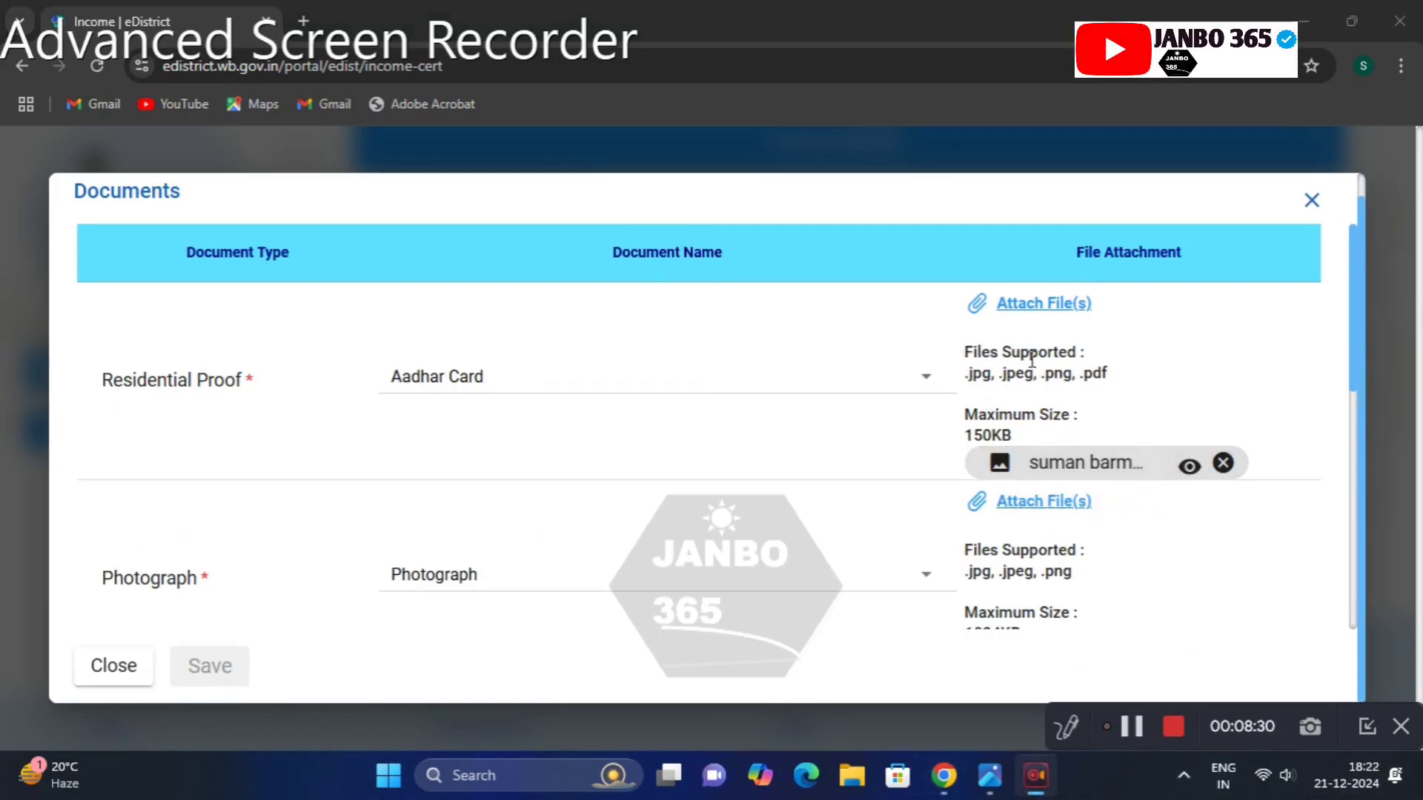
{"action": "scroll", "coordinate": [935, 389], "scroll_direction": "down", "scroll_amount": 2}
{"action": "scroll", "coordinate": [936, 389], "scroll_direction": "down", "scroll_amount": 5}
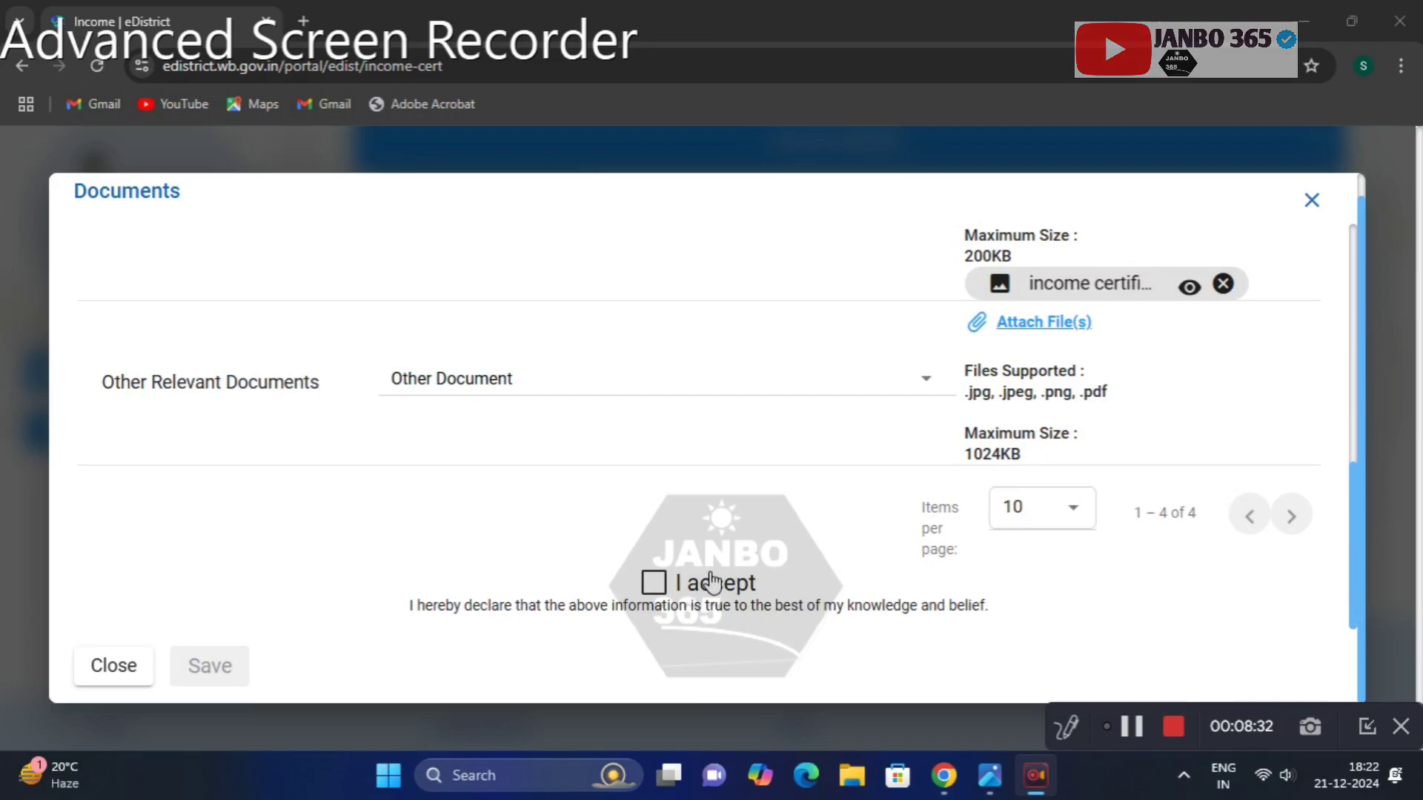
{"action": "left_click", "coordinate": [653, 583]}
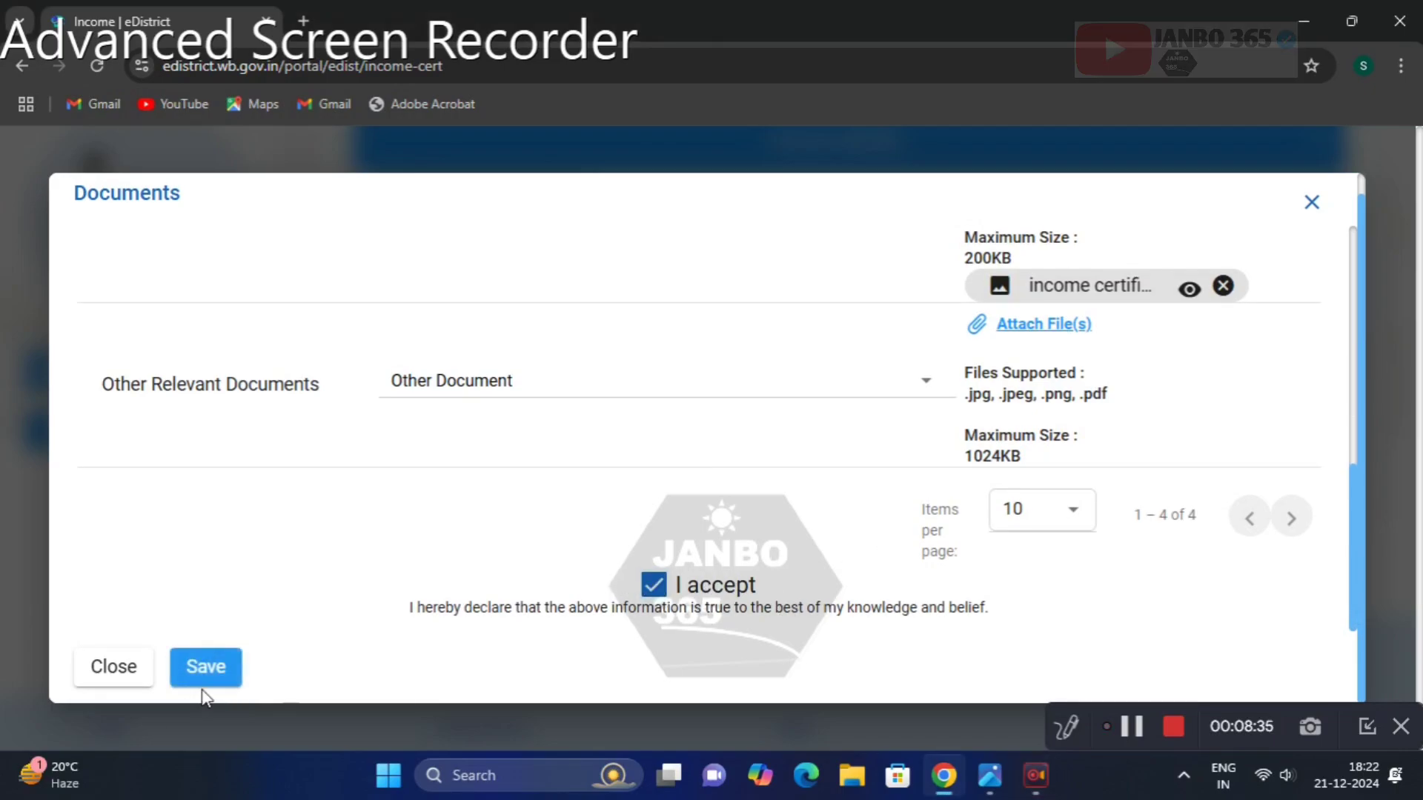
{"action": "left_click", "coordinate": [207, 669]}
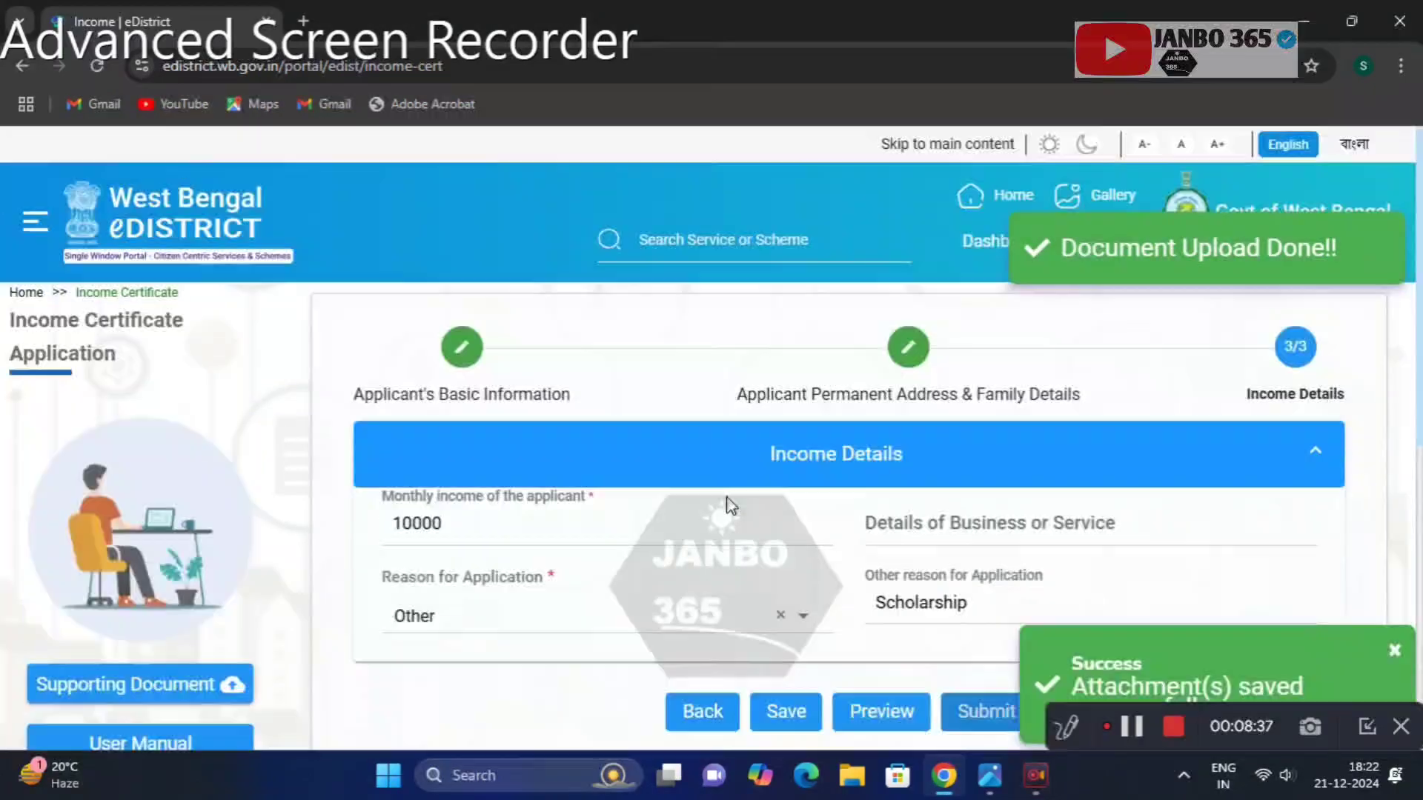
Review the Income Details form and submit the Income Certificate application.
{"action": "scroll", "coordinate": [726, 519], "scroll_direction": "down", "scroll_amount": 1}
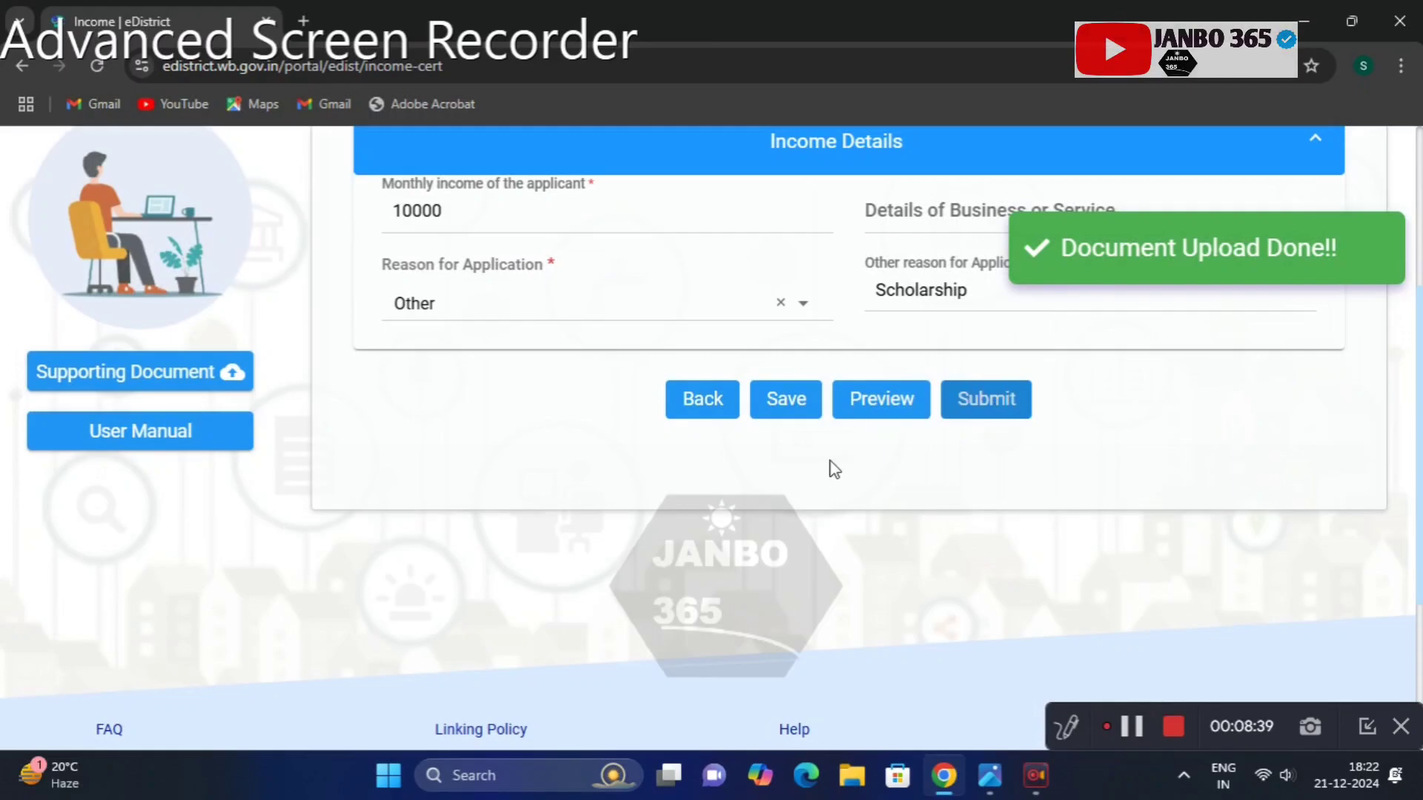
{"action": "scroll", "coordinate": [835, 469], "scroll_direction": "up", "scroll_amount": 4}
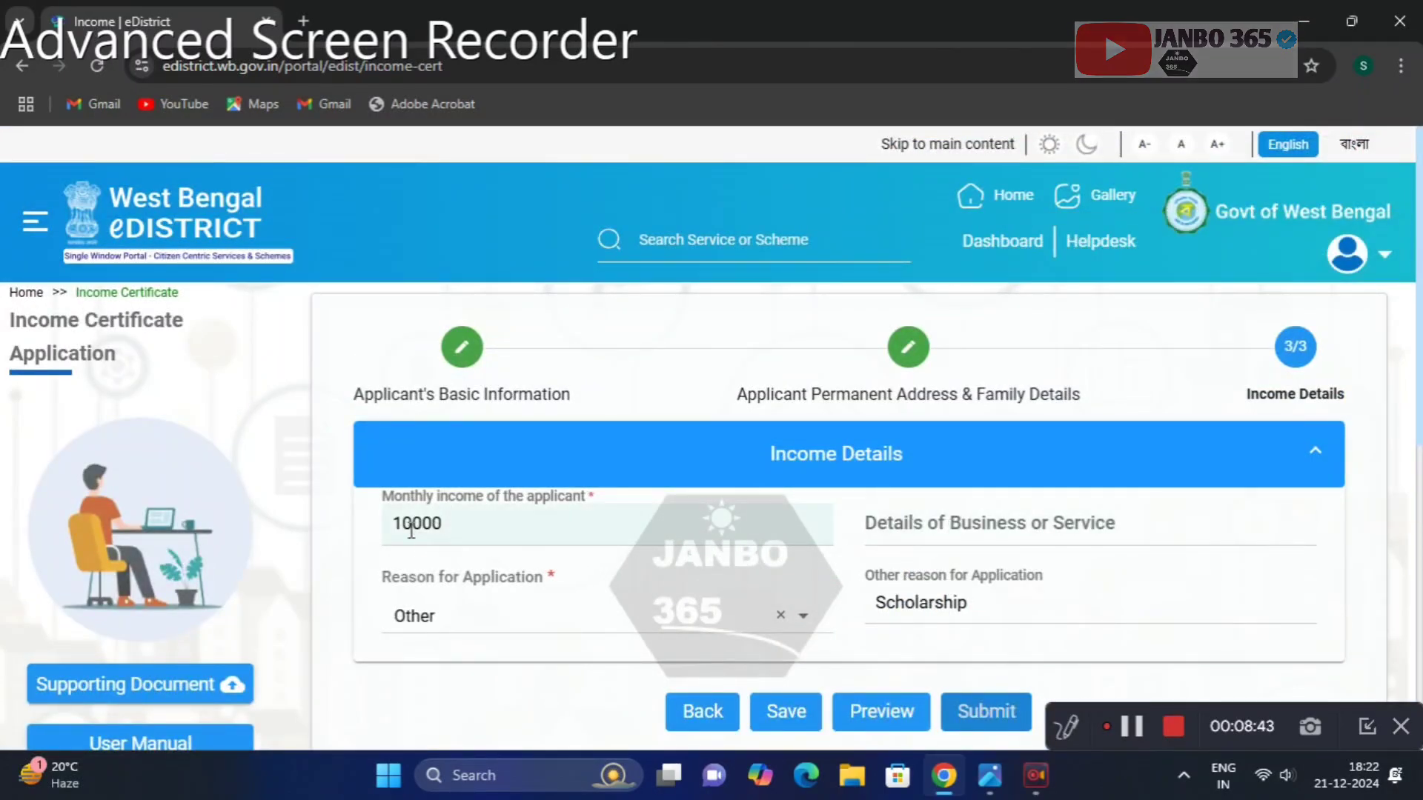
{"action": "scroll", "coordinate": [956, 597], "scroll_direction": "down", "scroll_amount": 1}
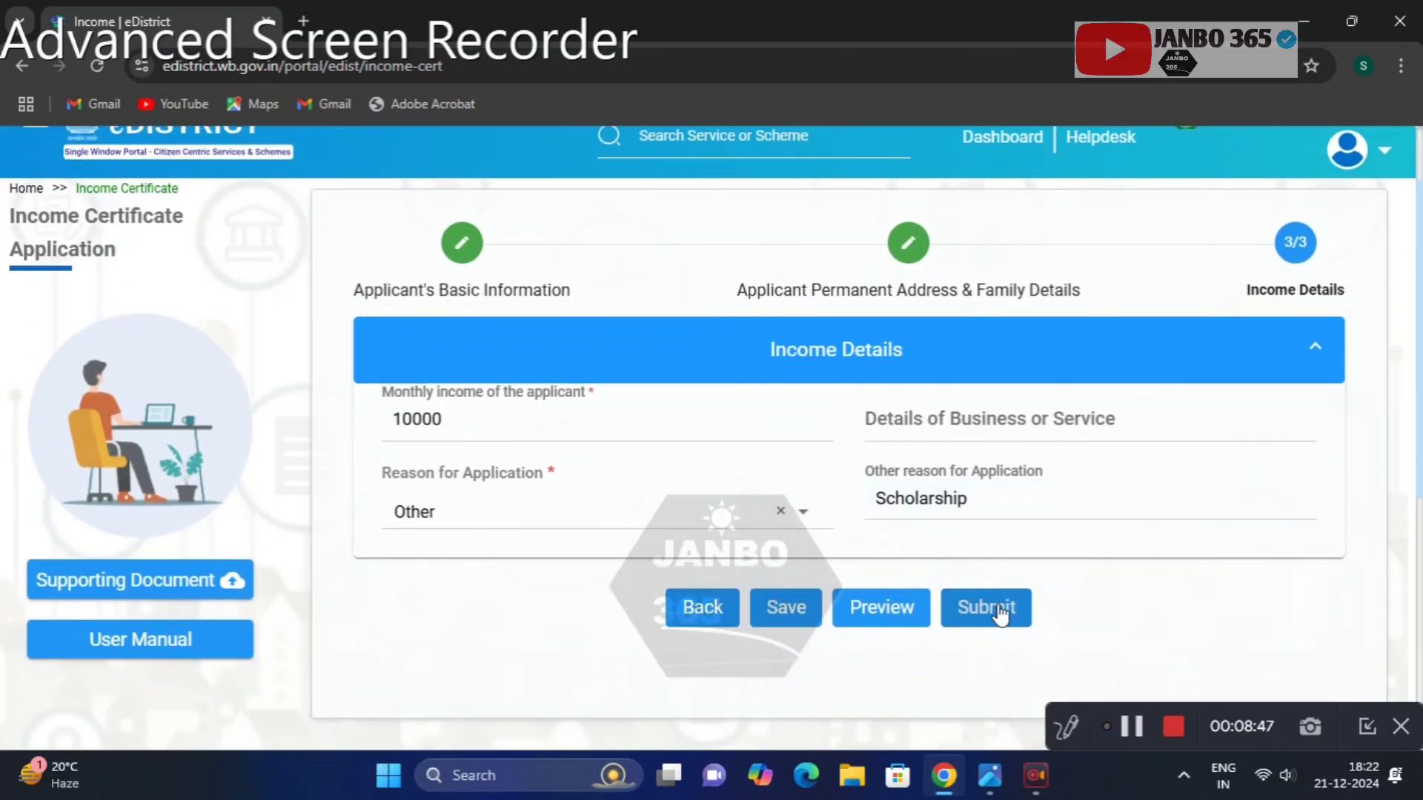
{"action": "left_click", "coordinate": [982, 613]}
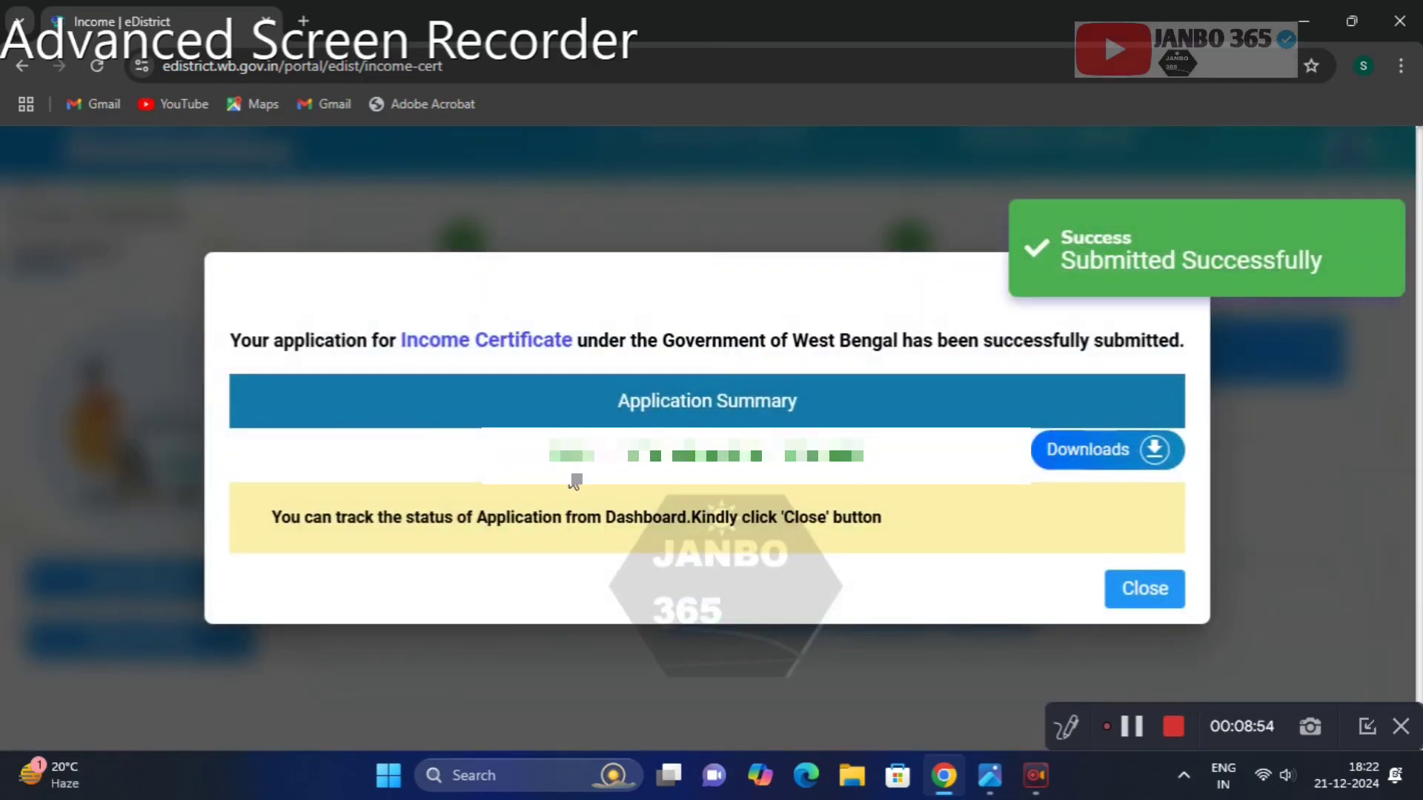
Download the application's acknowledgement PDF from Downloads and close the summary to reach the Dashboard.
{"action": "left_click", "coordinate": [1154, 449]}
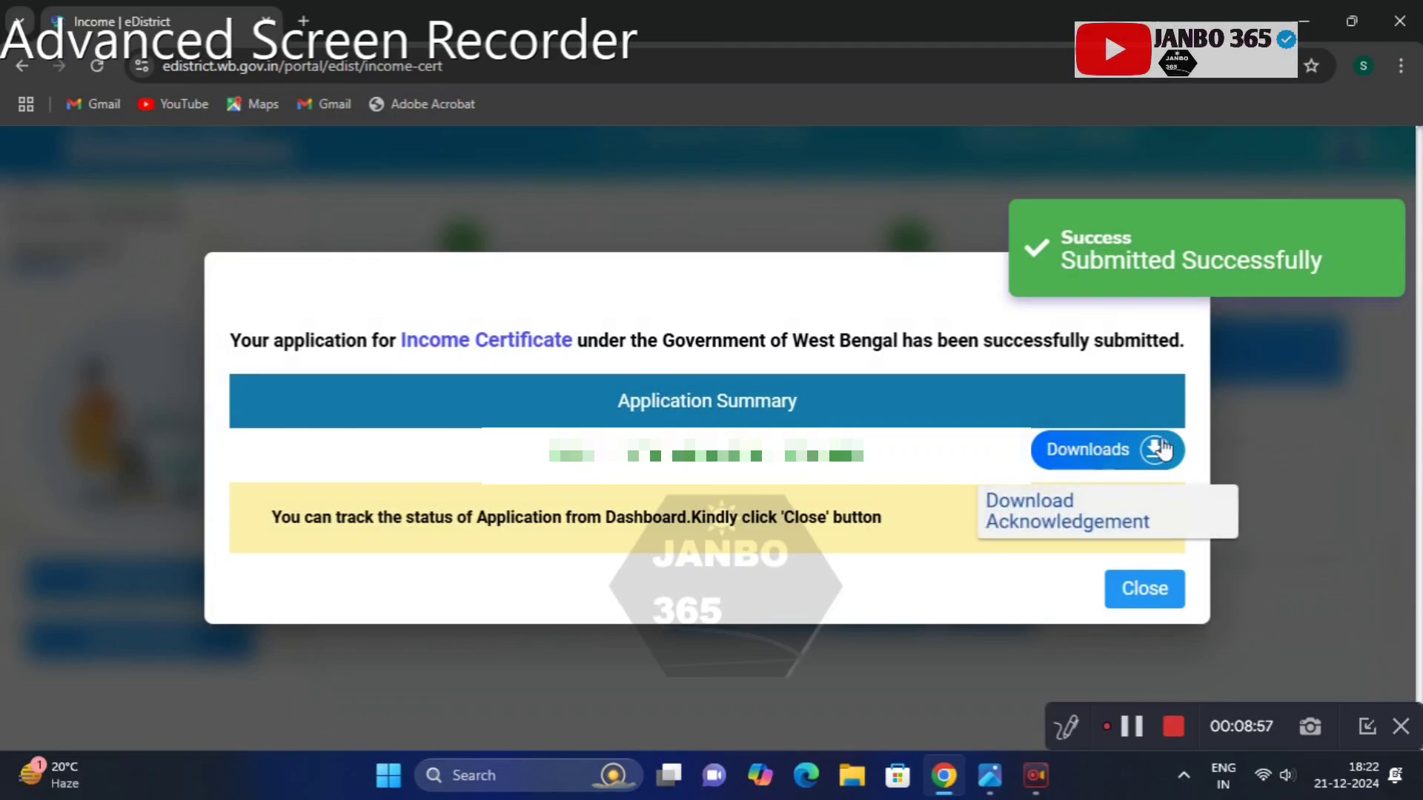
{"action": "left_click", "coordinate": [1067, 513]}
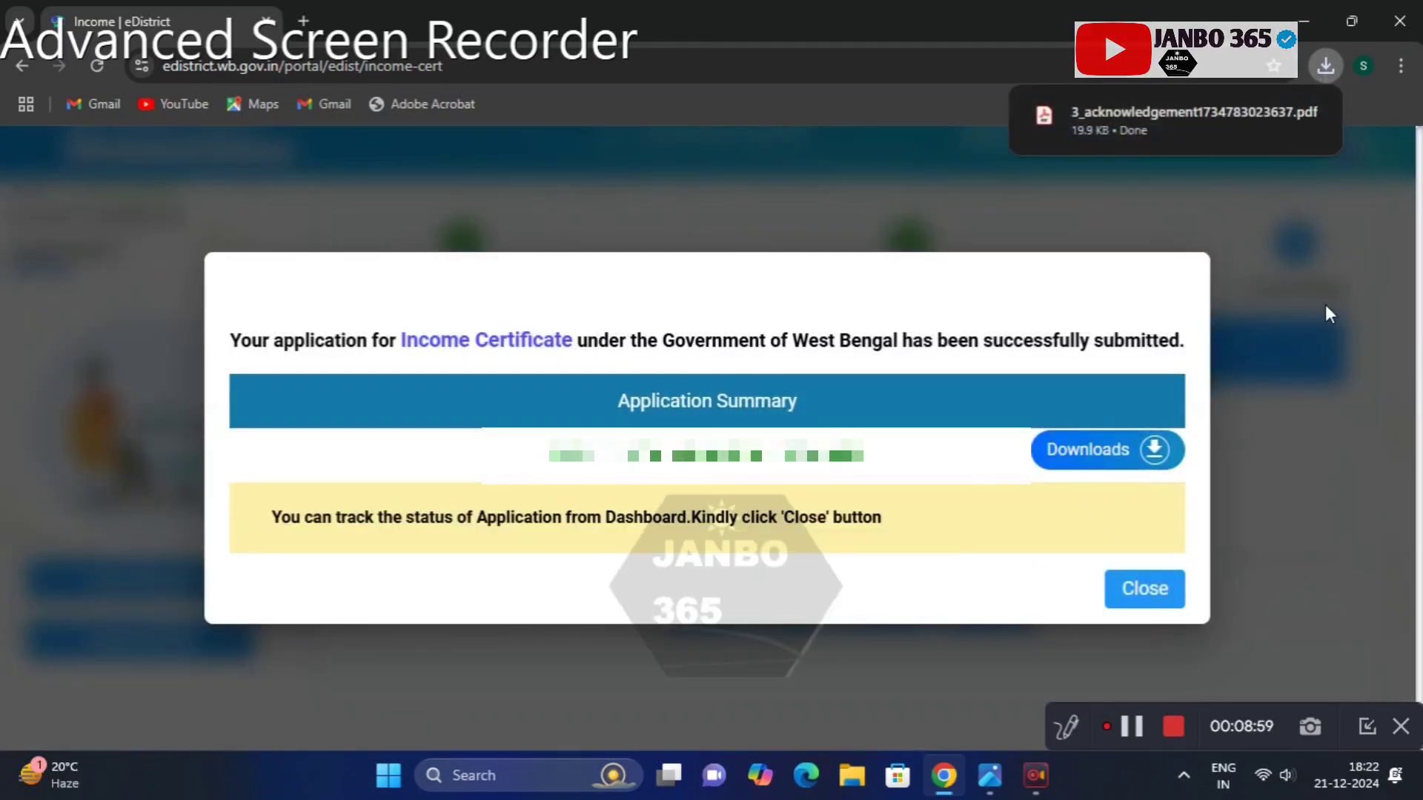
{"action": "left_click", "coordinate": [1156, 581]}
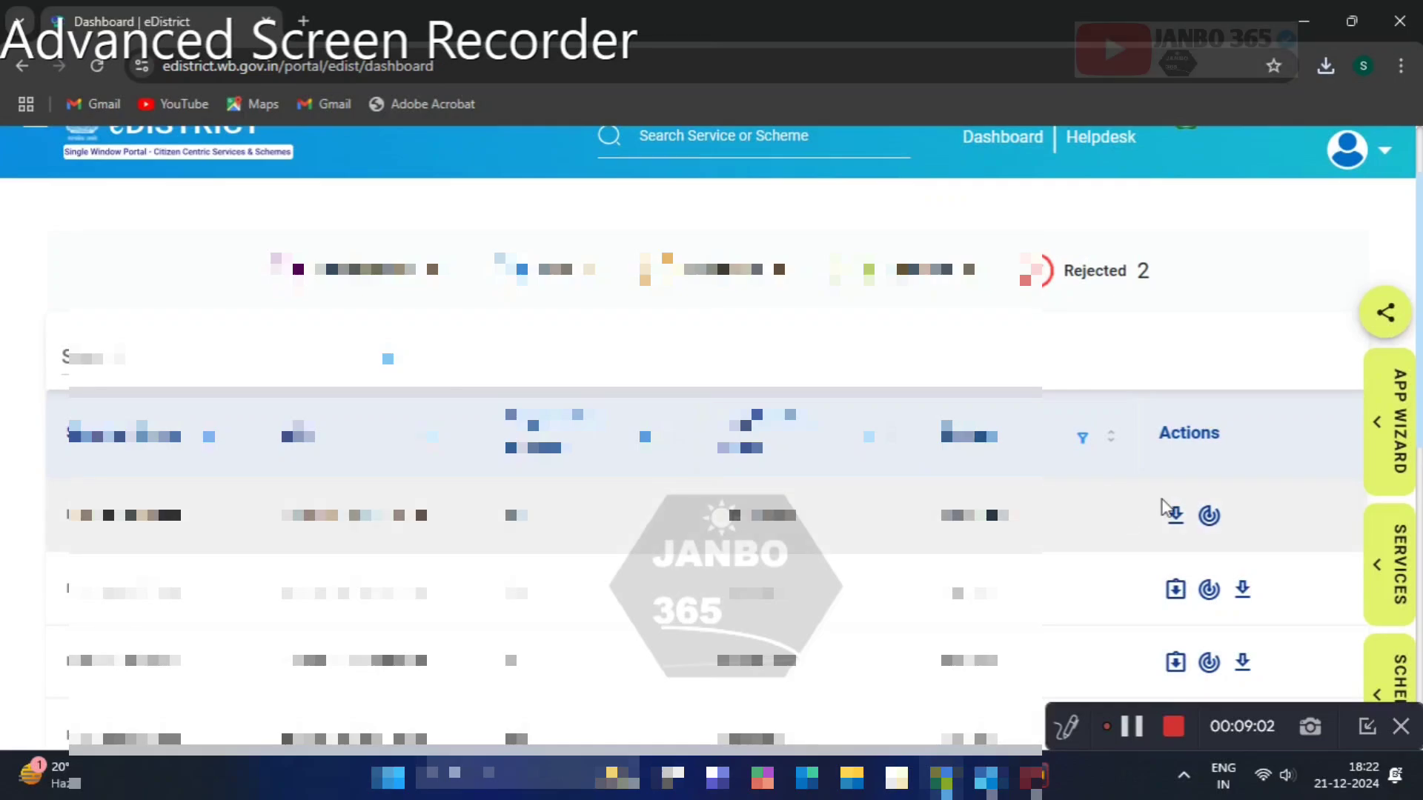
{"action": "scroll", "coordinate": [1165, 509], "scroll_direction": "down", "scroll_amount": 5}
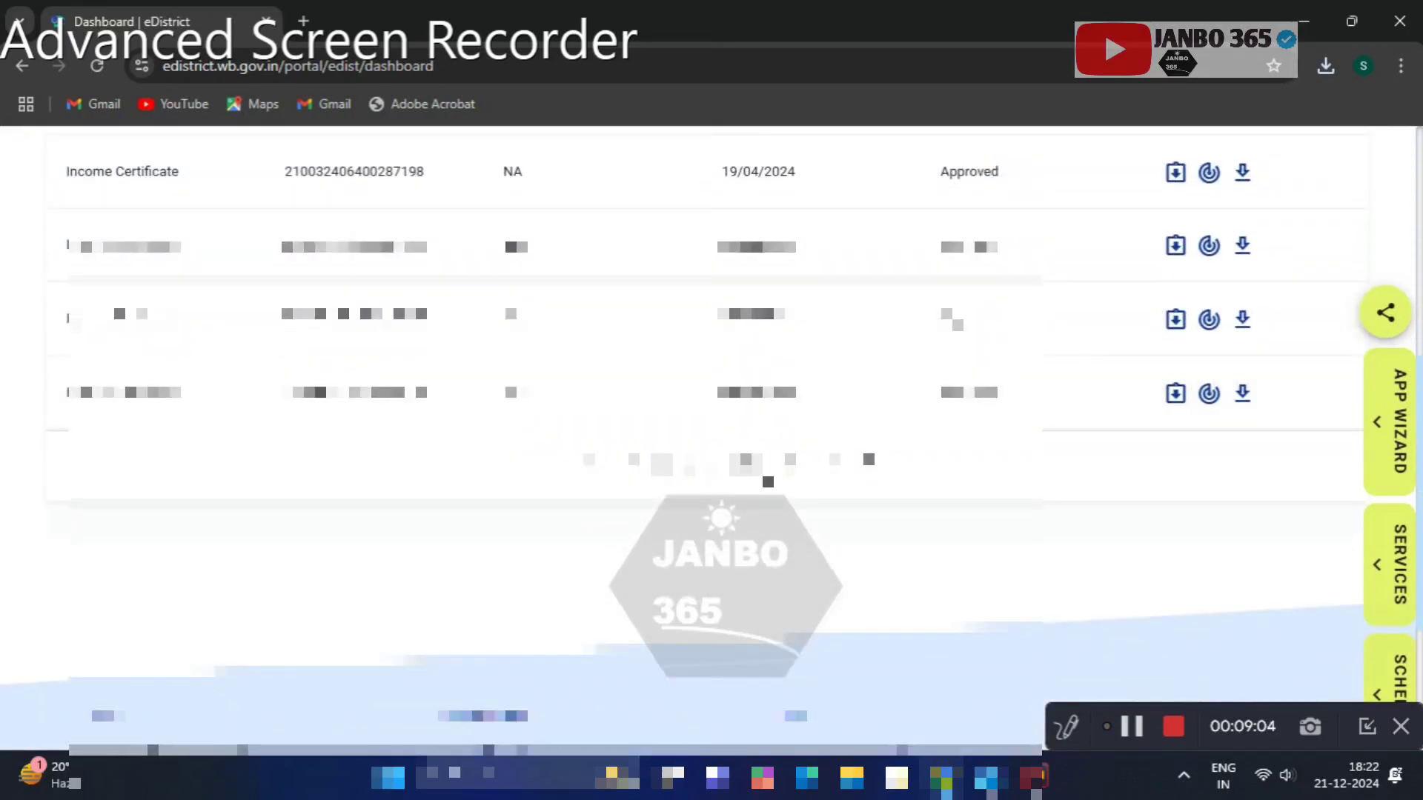
{"action": "scroll", "coordinate": [768, 474], "scroll_direction": "up", "scroll_amount": 5}
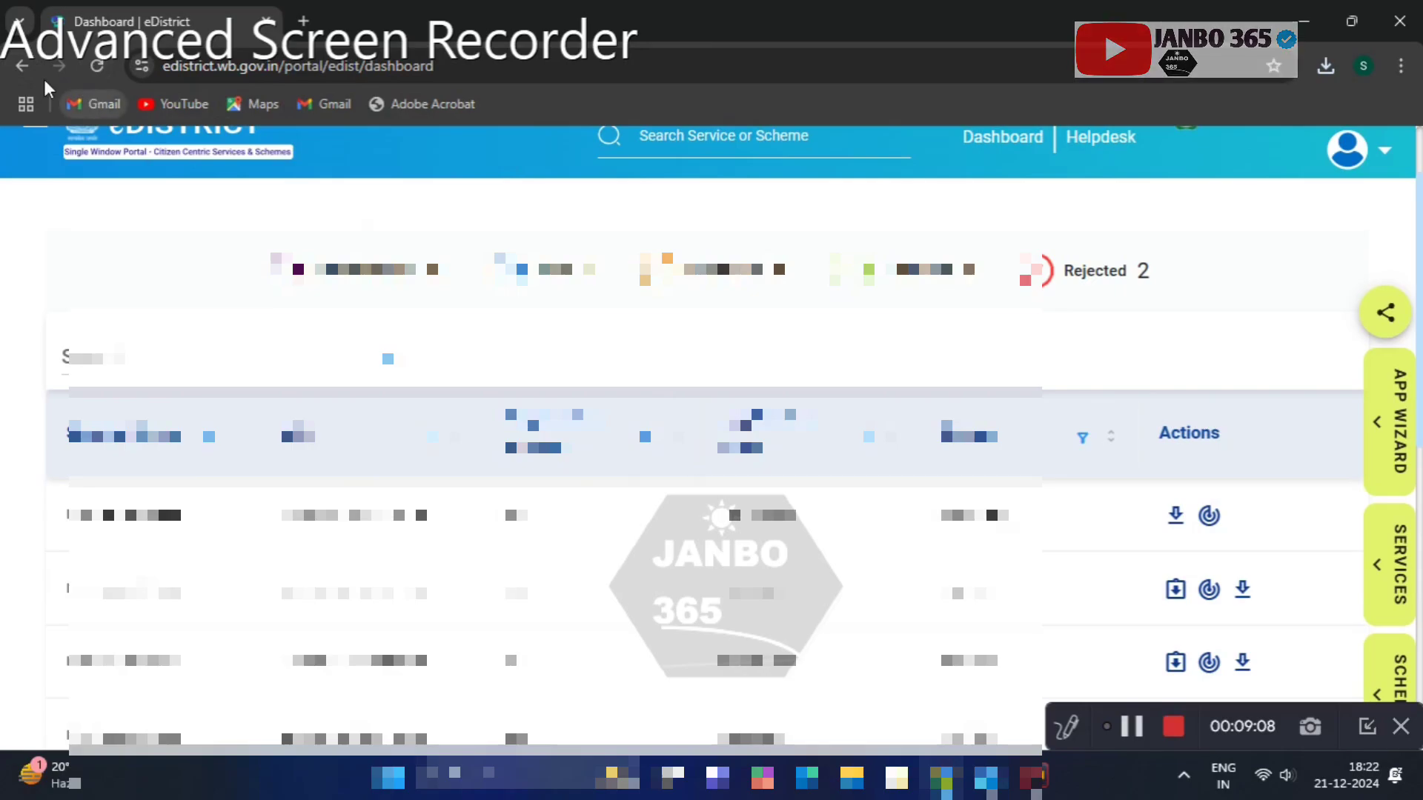
{"action": "left_click", "coordinate": [21, 69]}
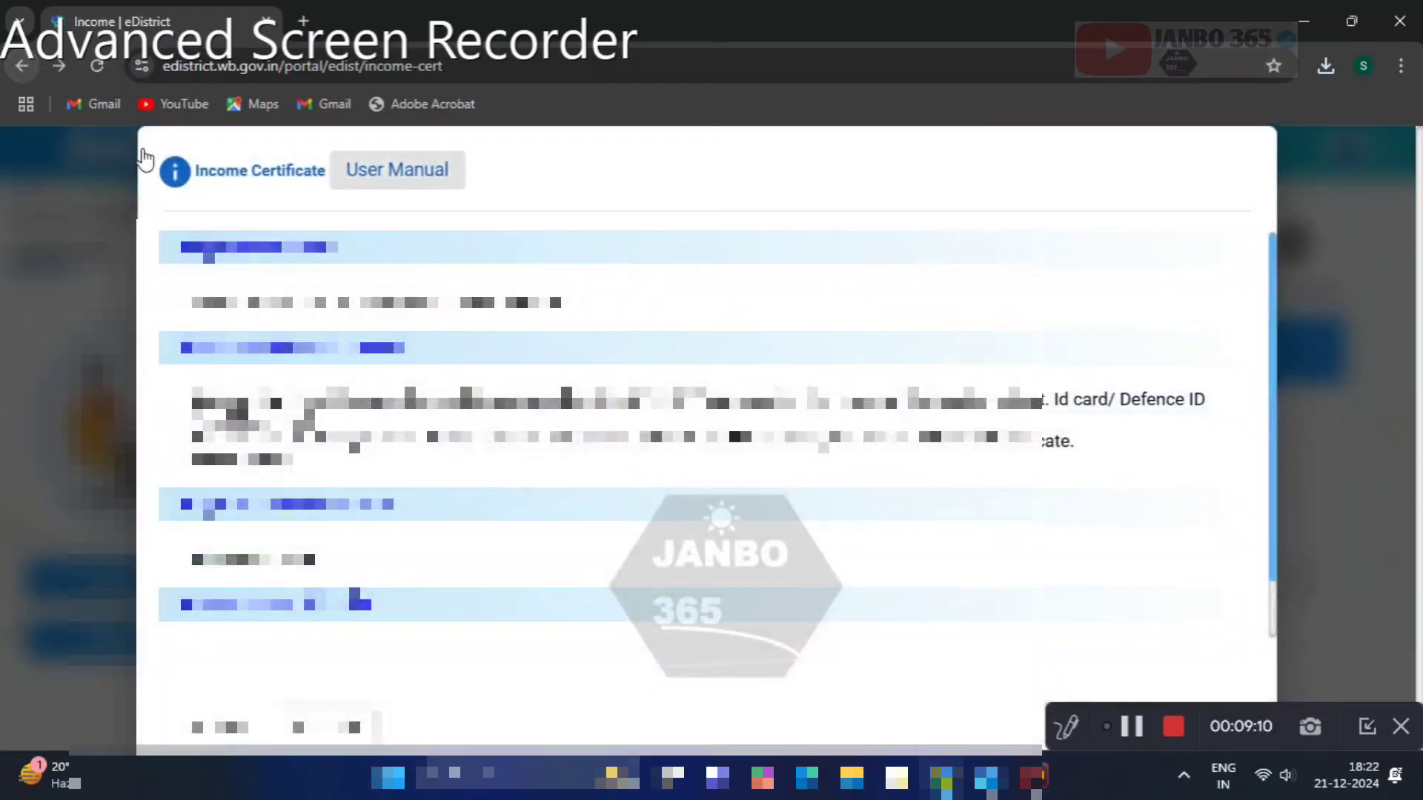
{"action": "left_click", "coordinate": [243, 729]}
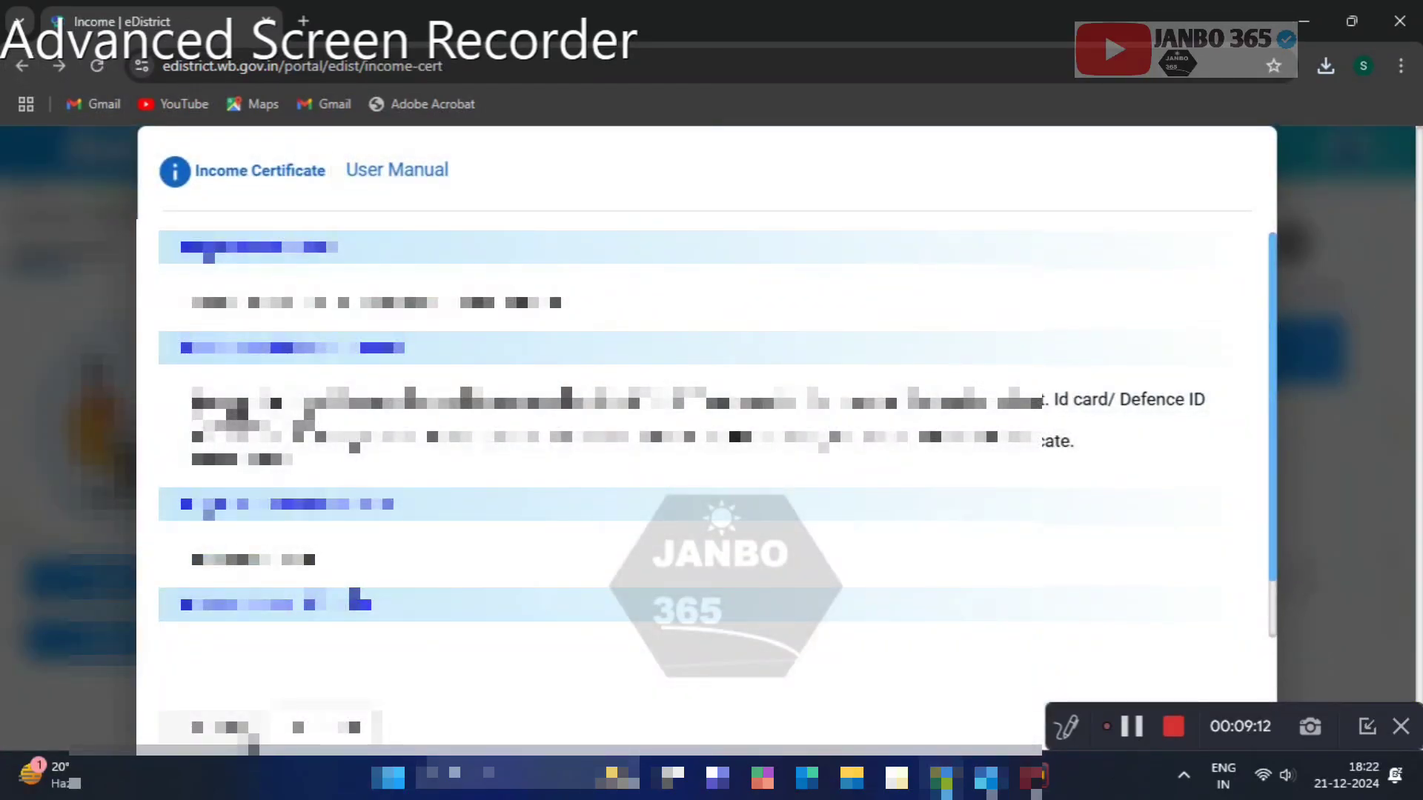
{"action": "scroll", "coordinate": [1096, 328], "scroll_direction": "up", "scroll_amount": 2}
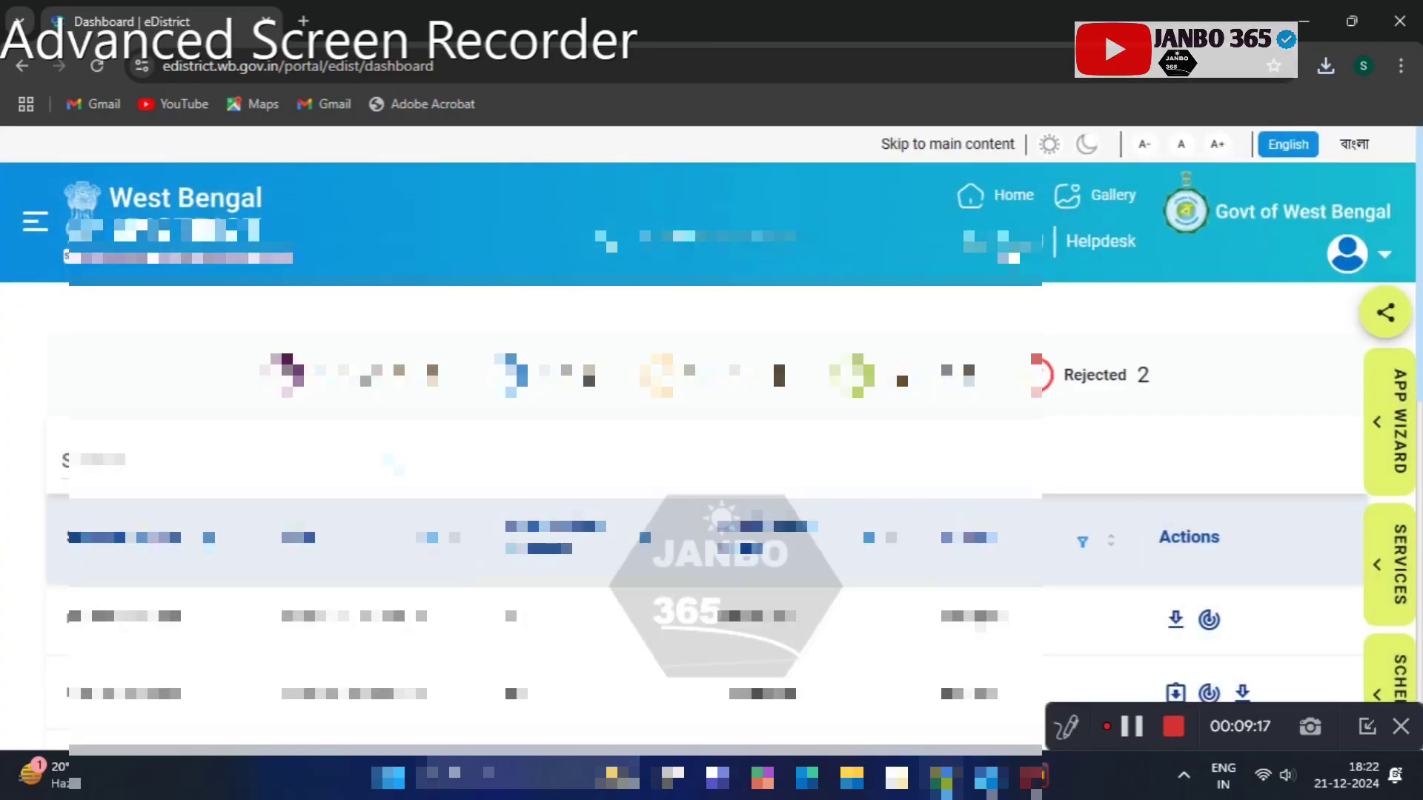
{"action": "scroll", "coordinate": [712, 445], "scroll_direction": "down", "scroll_amount": 4}
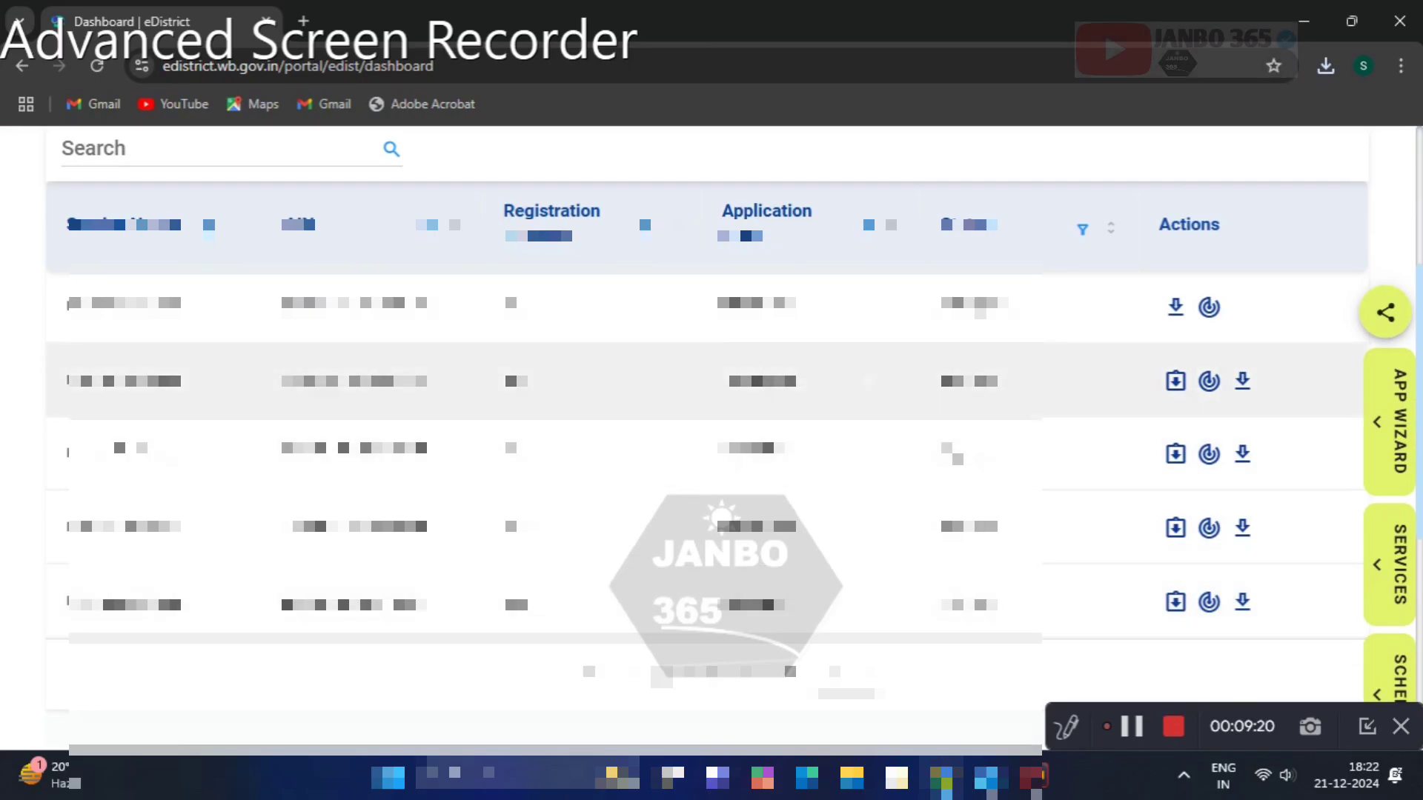
{"action": "scroll", "coordinate": [878, 389], "scroll_direction": "up", "scroll_amount": 1}
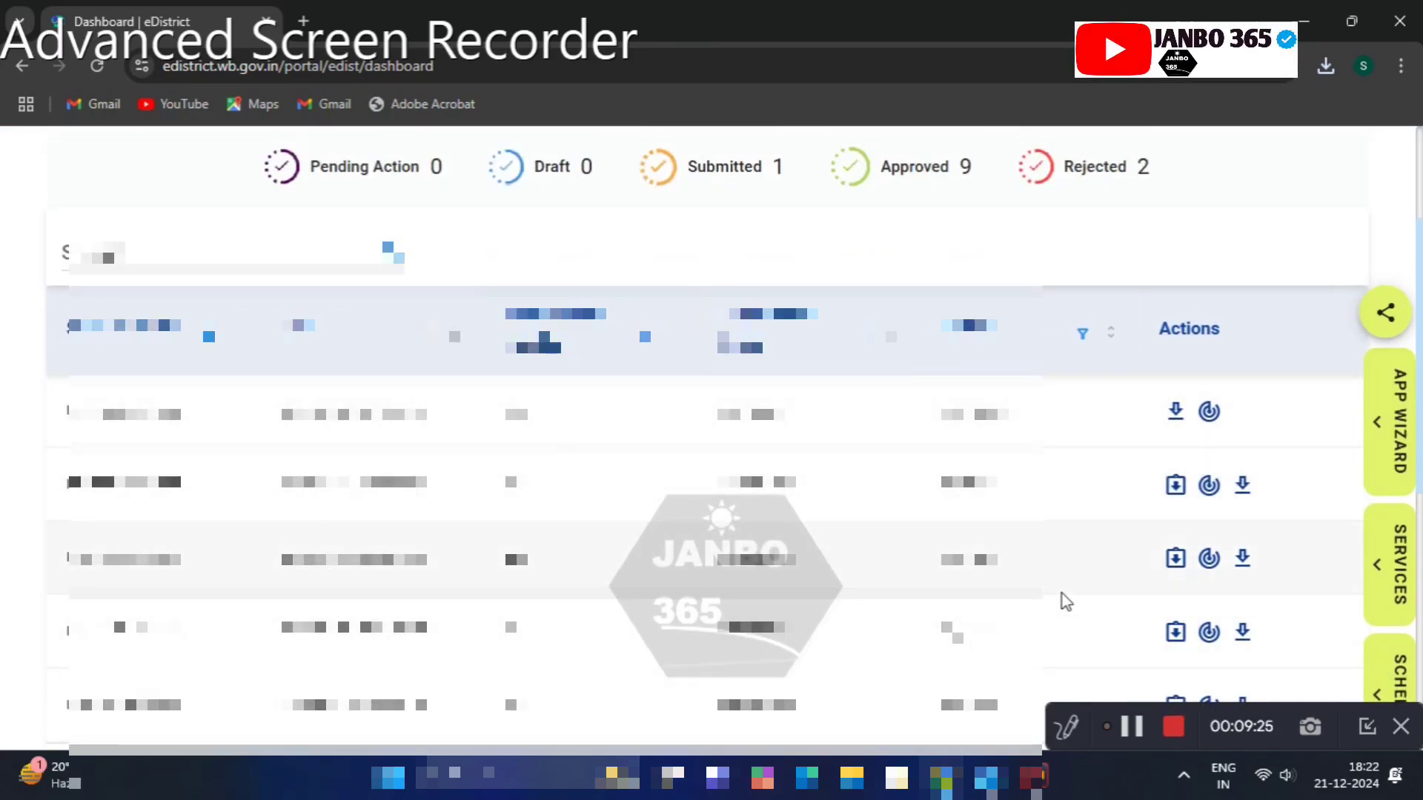
{"action": "scroll", "coordinate": [1055, 597], "scroll_direction": "up", "scroll_amount": 2}
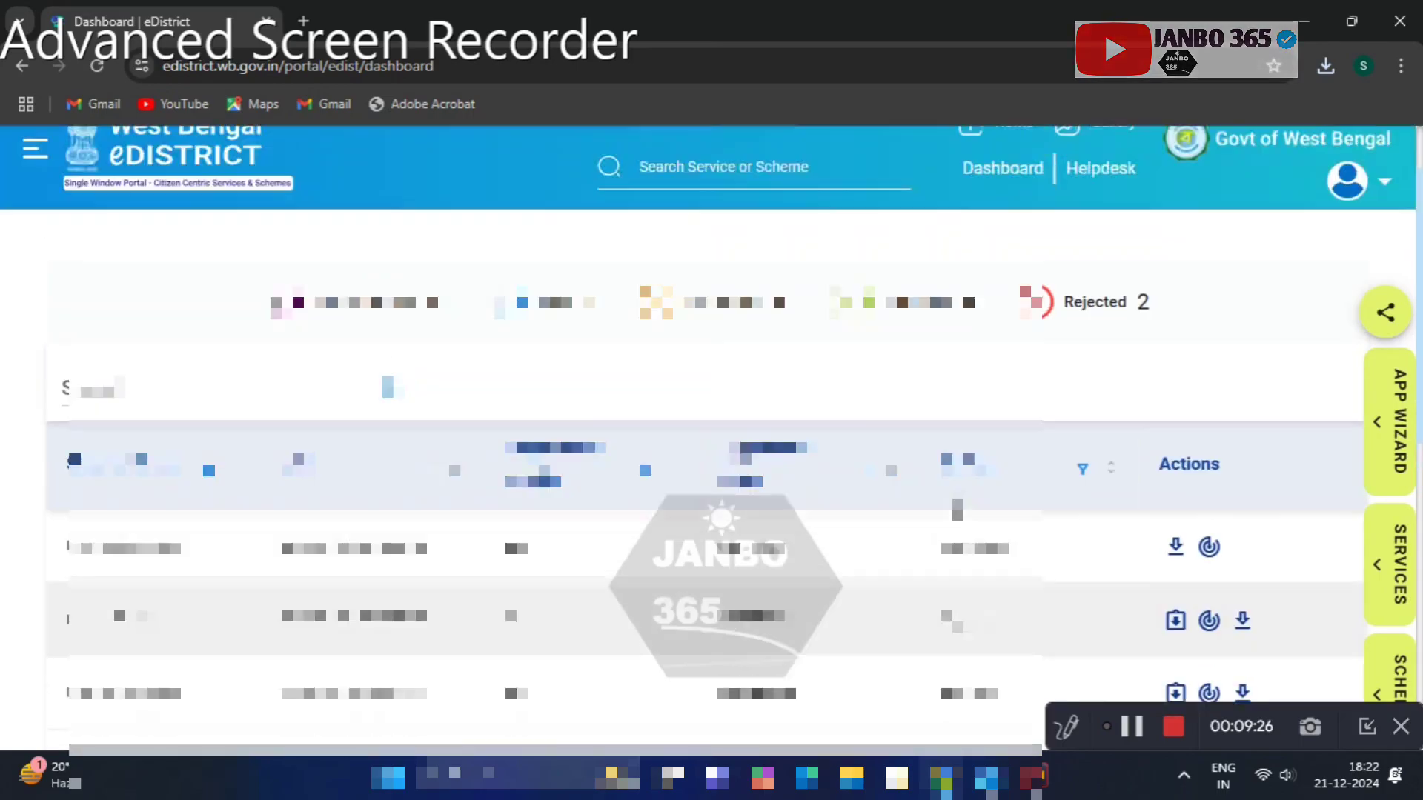
{"action": "scroll", "coordinate": [1117, 591], "scroll_direction": "down", "scroll_amount": 2}
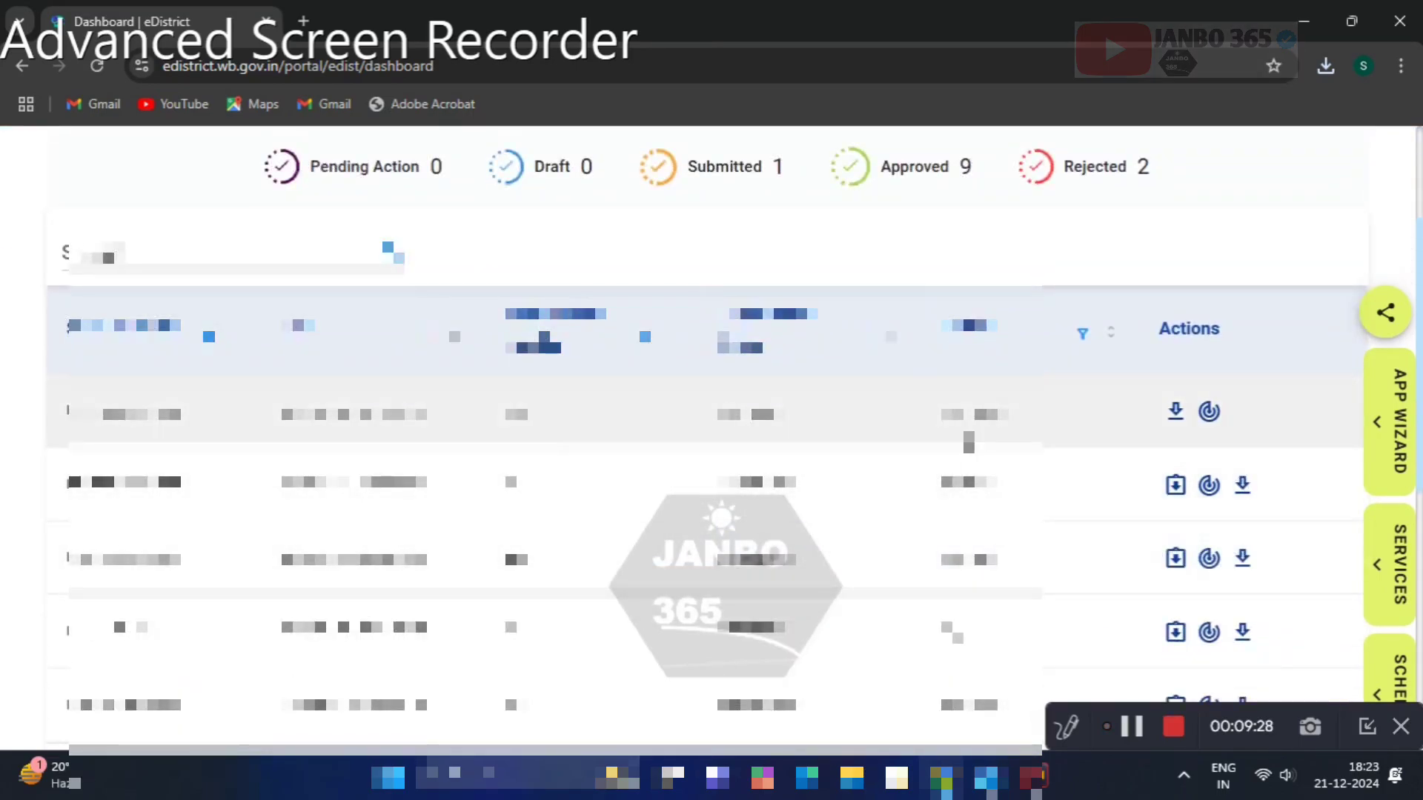
Open the approved application's Certificate List and scroll through its e-signed certificate PDF.
{"action": "left_click", "coordinate": [1175, 489]}
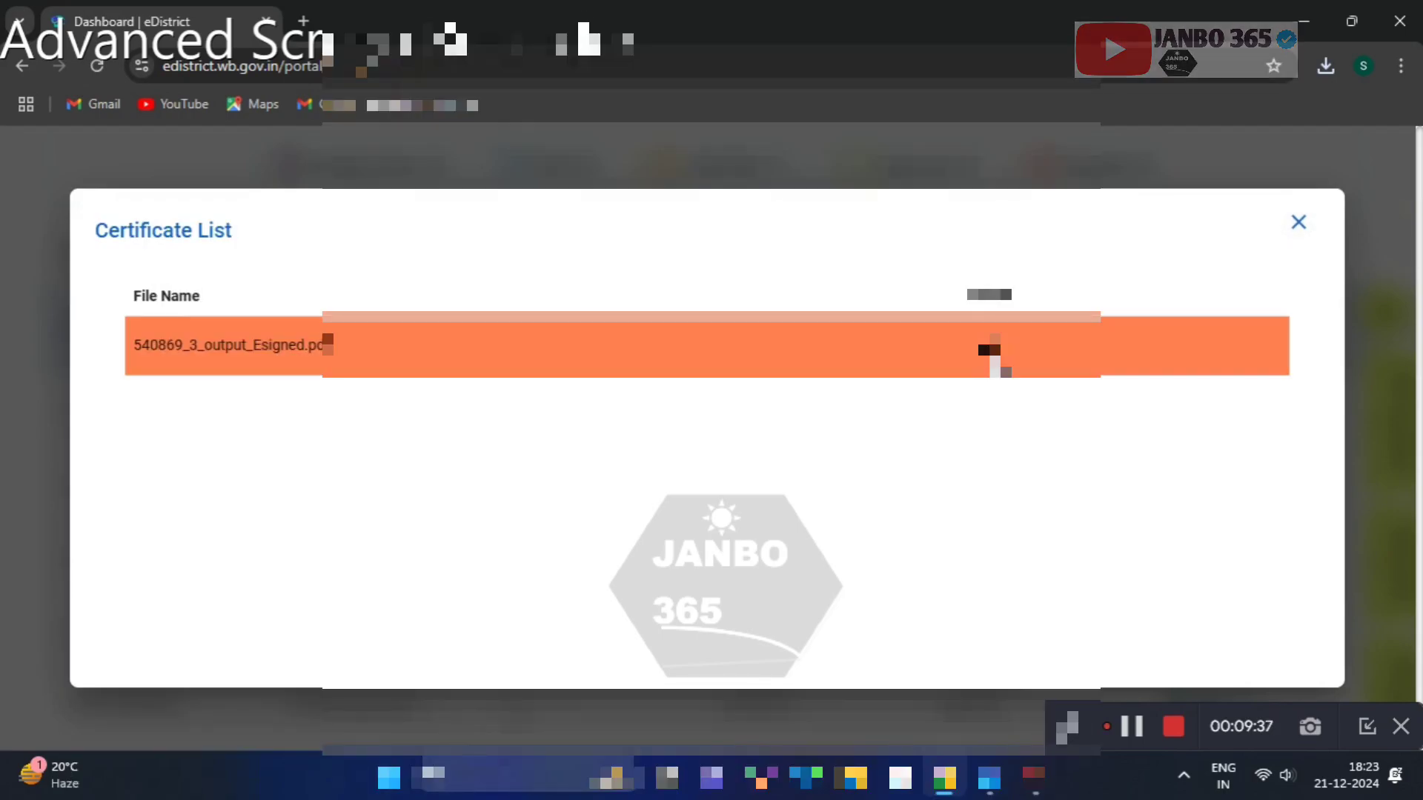
{"action": "left_click", "coordinate": [993, 348]}
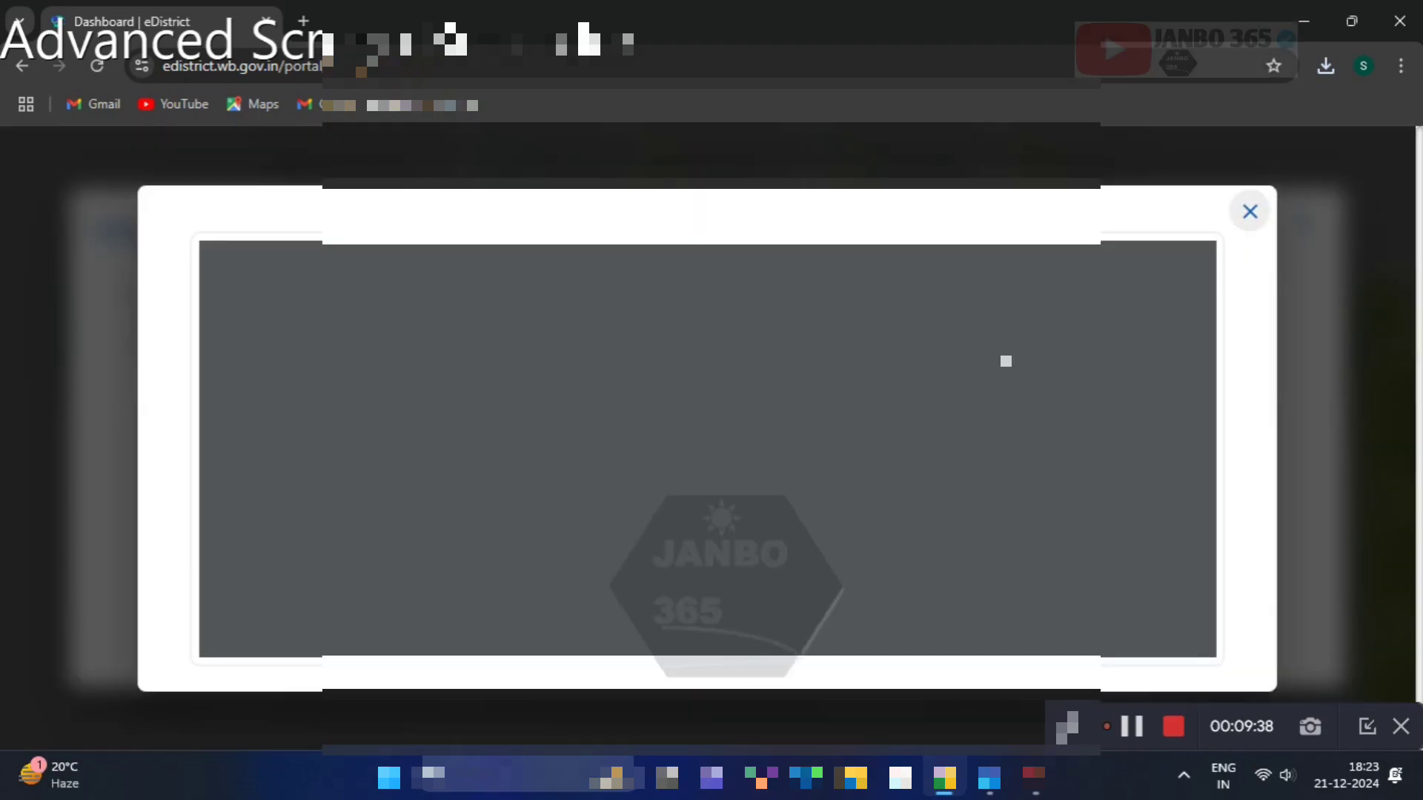
{"action": "scroll", "coordinate": [697, 478], "scroll_direction": "down", "scroll_amount": 5}
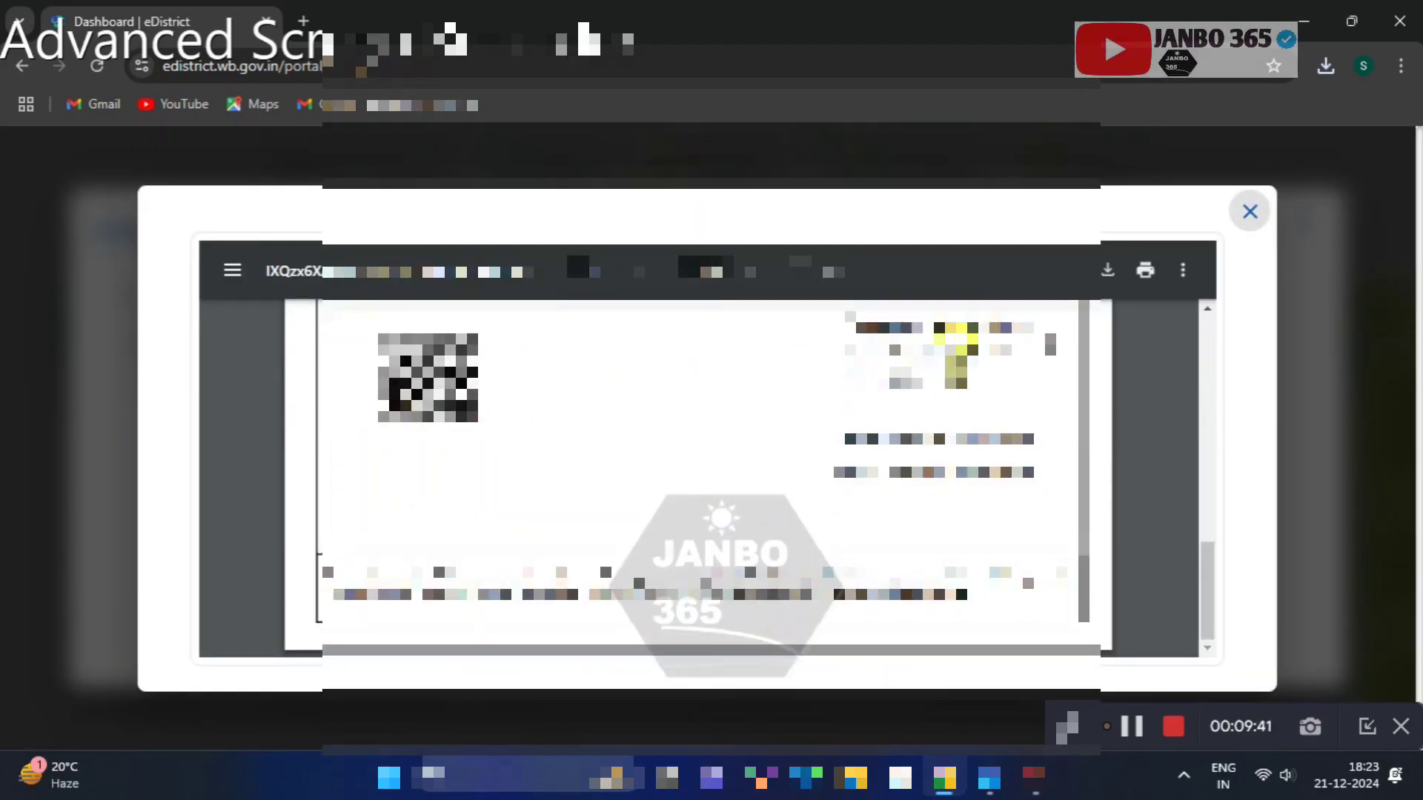
{"action": "scroll", "coordinate": [696, 478], "scroll_direction": "down", "scroll_amount": 5}
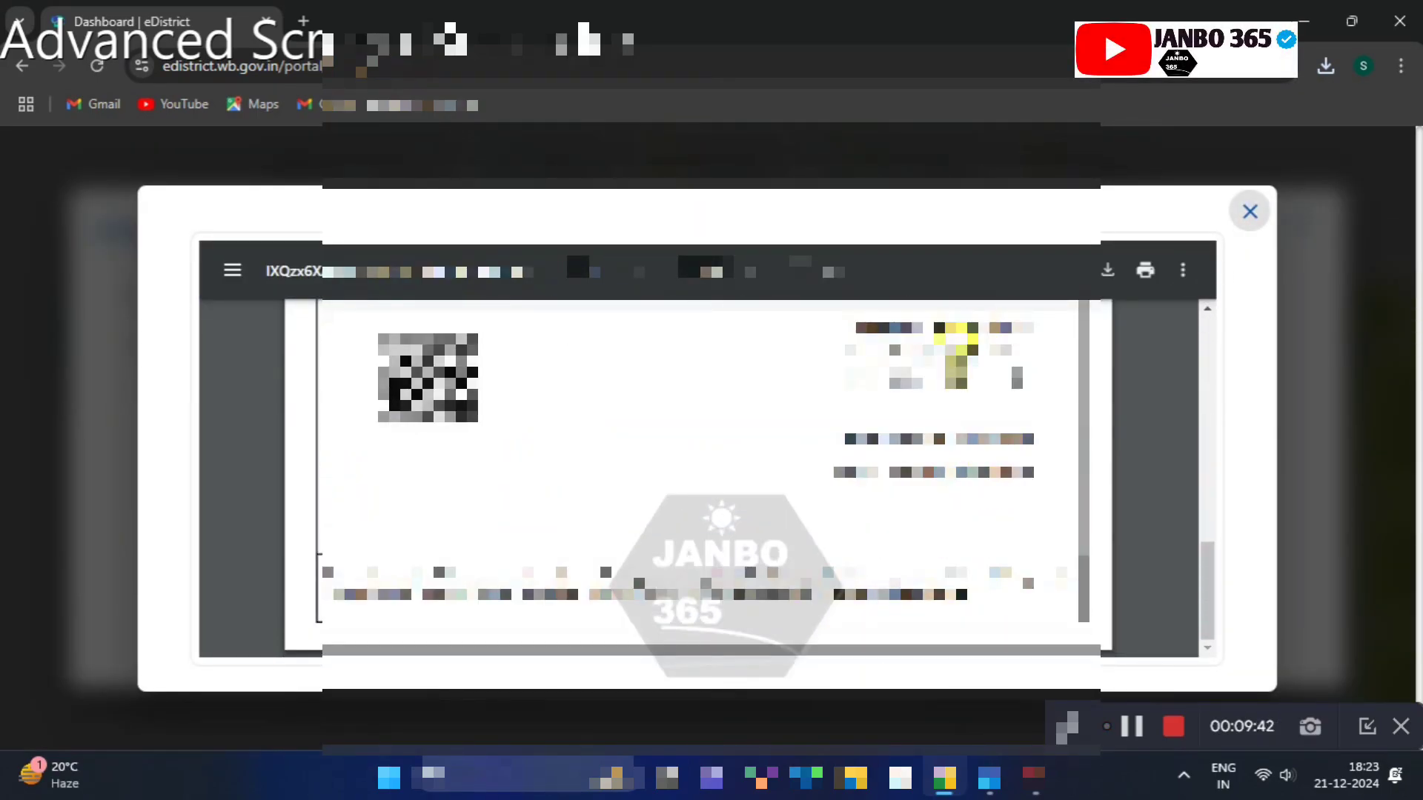